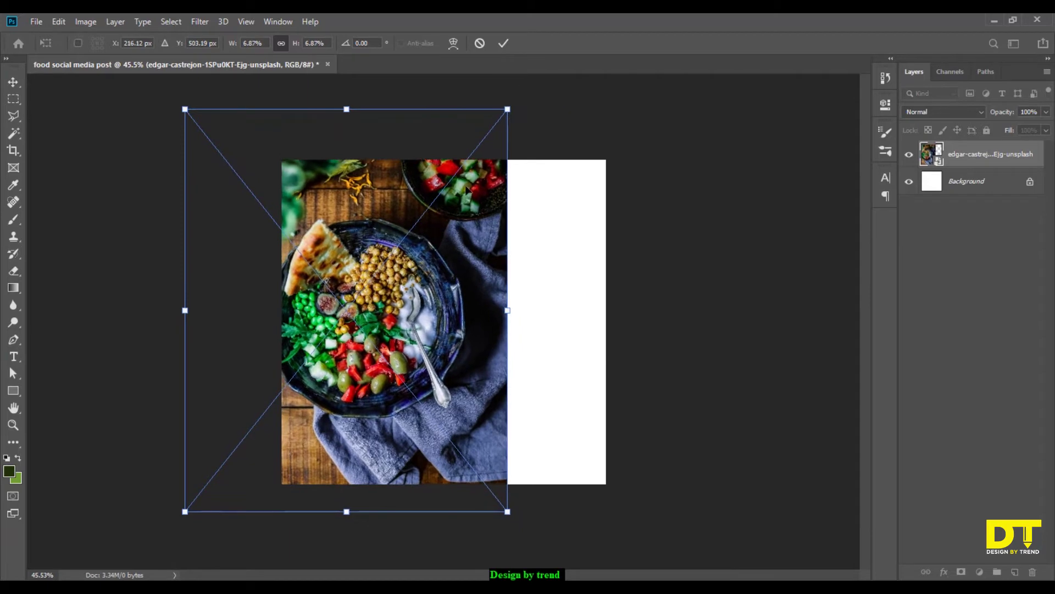
Step: Shift the placed food photo slightly toward the canvas's left side, slightly downward, and commit its placement
{"action": "left_click_drag", "start_coordinate": [468, 187], "coordinate": [438, 197]}
{"action": "left_click", "coordinate": [502, 42]}
{"action": "scroll", "coordinate": [477, 312], "scroll_direction": "up", "scroll_amount": 4}
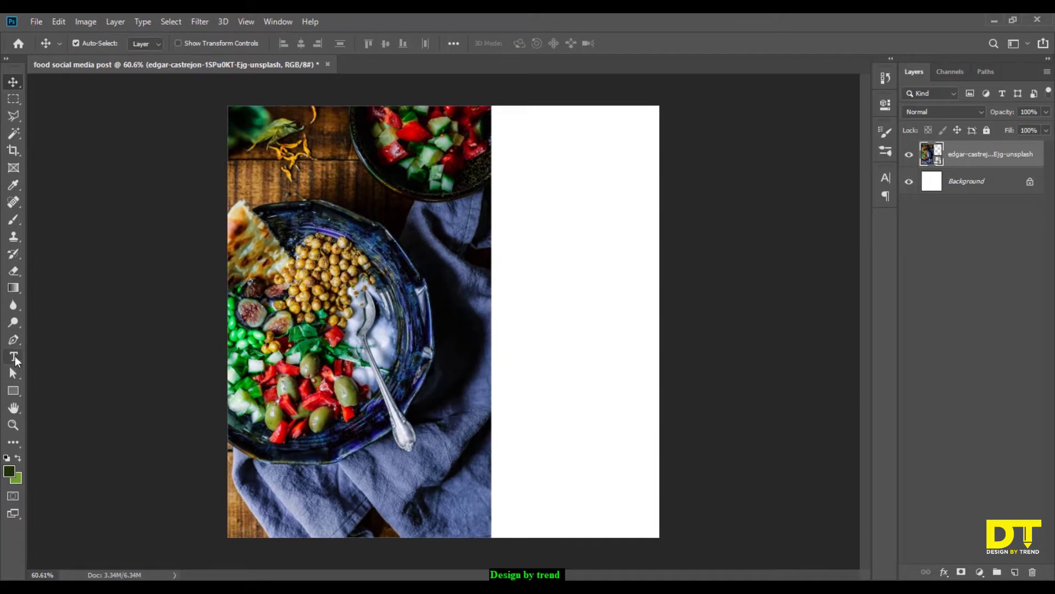
Step: Draw a wavy vertical Pen path about 1076 px tall along the photo's right edge, from the canvas top to its bottom
{"action": "left_click", "coordinate": [14, 339]}
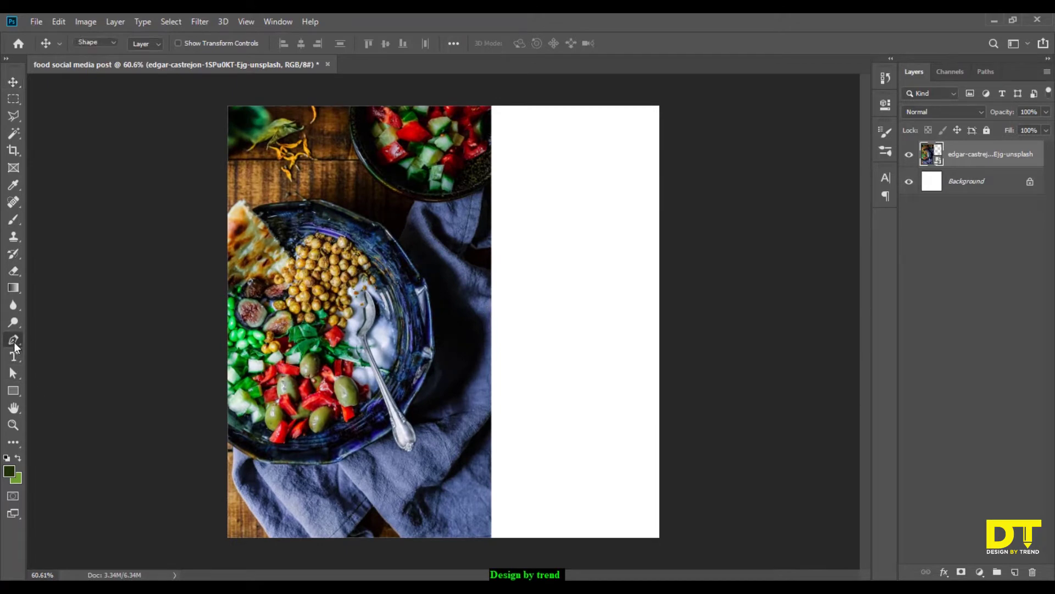
{"action": "left_click", "coordinate": [490, 105]}
{"action": "mouse_move", "coordinate": [492, 218]}
{"action": "left_mouse_down"}
{"action": "mouse_move", "coordinate": [530, 264]}
{"action": "mouse_move", "coordinate": [570, 263]}
{"action": "mouse_move", "coordinate": [552, 262]}
{"action": "mouse_move", "coordinate": [544, 280]}
{"action": "left_mouse_up"}
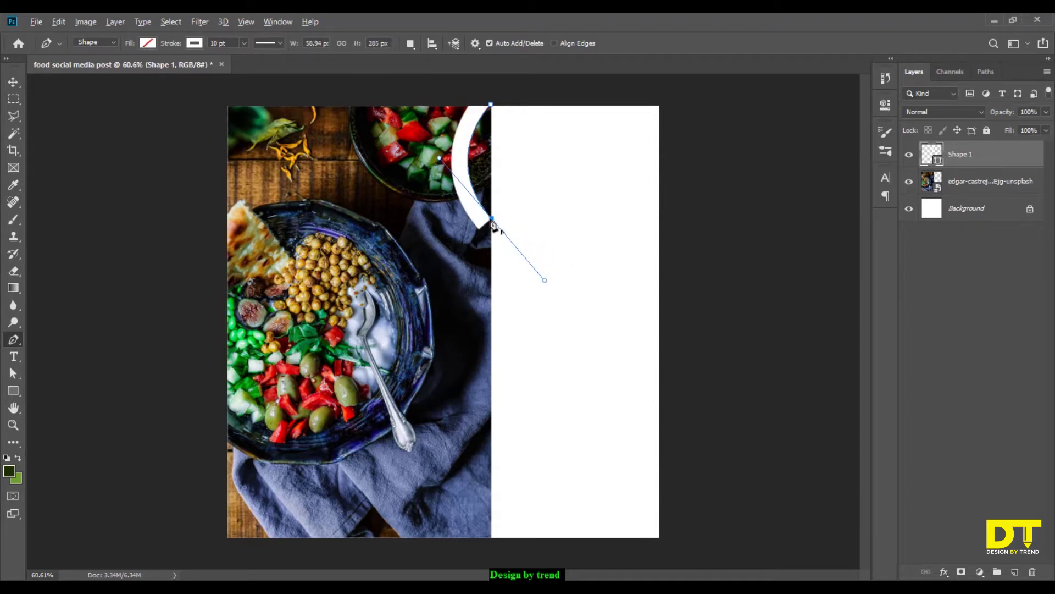
{"action": "left_click", "coordinate": [493, 220]}
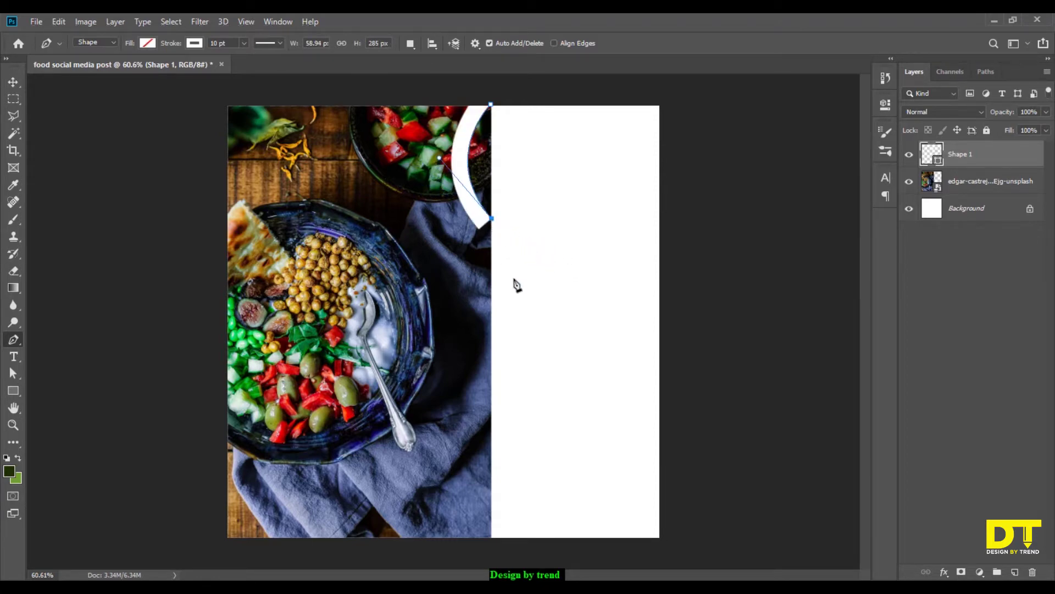
{"action": "mouse_move", "coordinate": [492, 316]}
{"action": "left_mouse_down"}
{"action": "mouse_move", "coordinate": [435, 354]}
{"action": "mouse_move", "coordinate": [451, 367]}
{"action": "left_mouse_up"}
{"action": "left_click", "coordinate": [492, 317]}
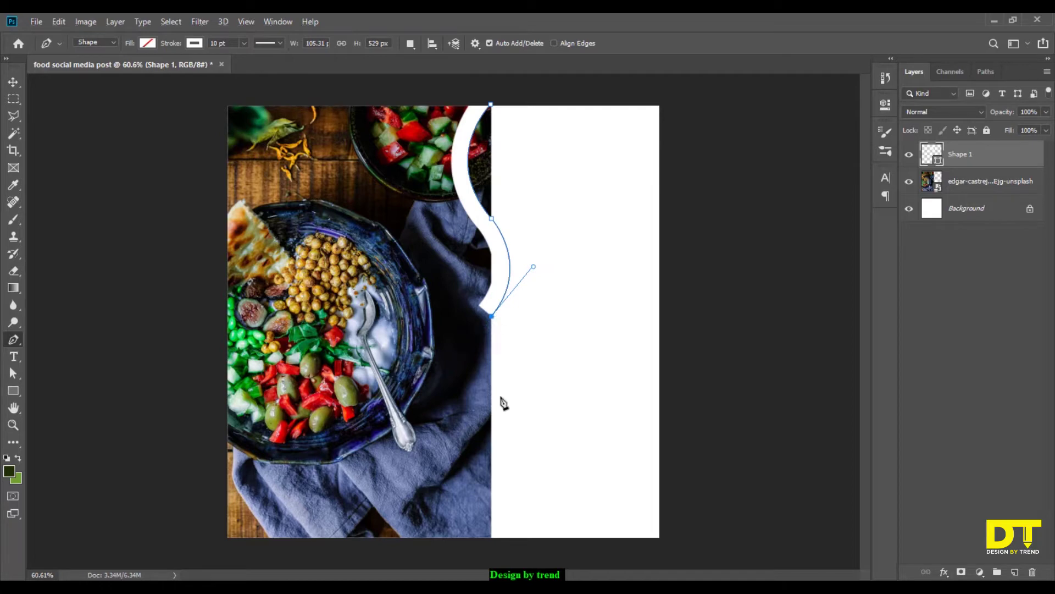
{"action": "left_click_drag", "start_coordinate": [491, 422], "coordinate": [534, 457]}
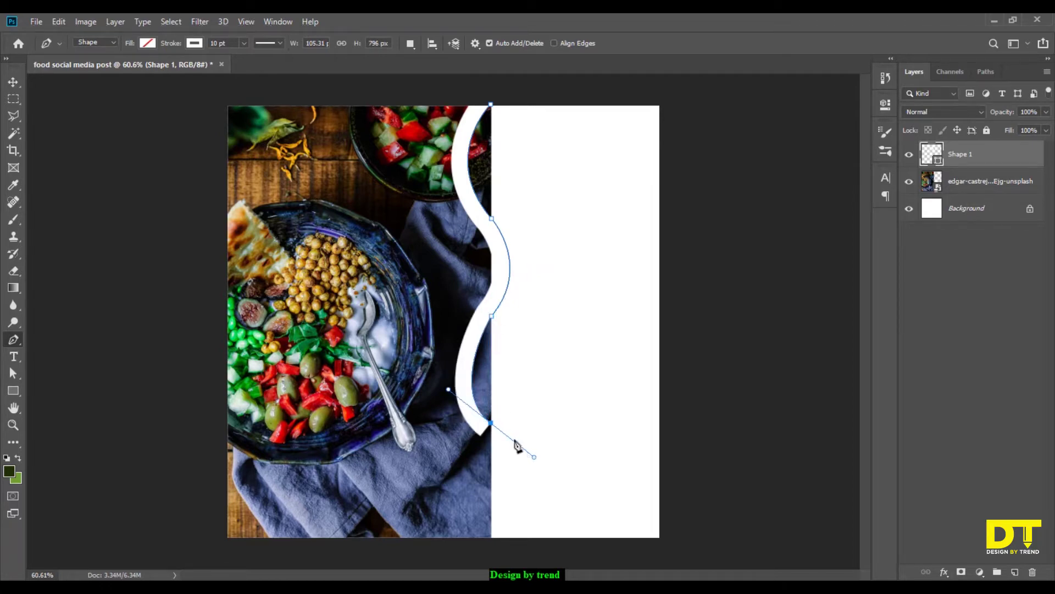
{"action": "left_click", "coordinate": [492, 425]}
{"action": "mouse_move", "coordinate": [492, 535]}
{"action": "left_mouse_down"}
{"action": "mouse_move", "coordinate": [457, 560]}
{"action": "mouse_move", "coordinate": [415, 570]}
{"action": "mouse_move", "coordinate": [434, 587]}
{"action": "left_mouse_up"}
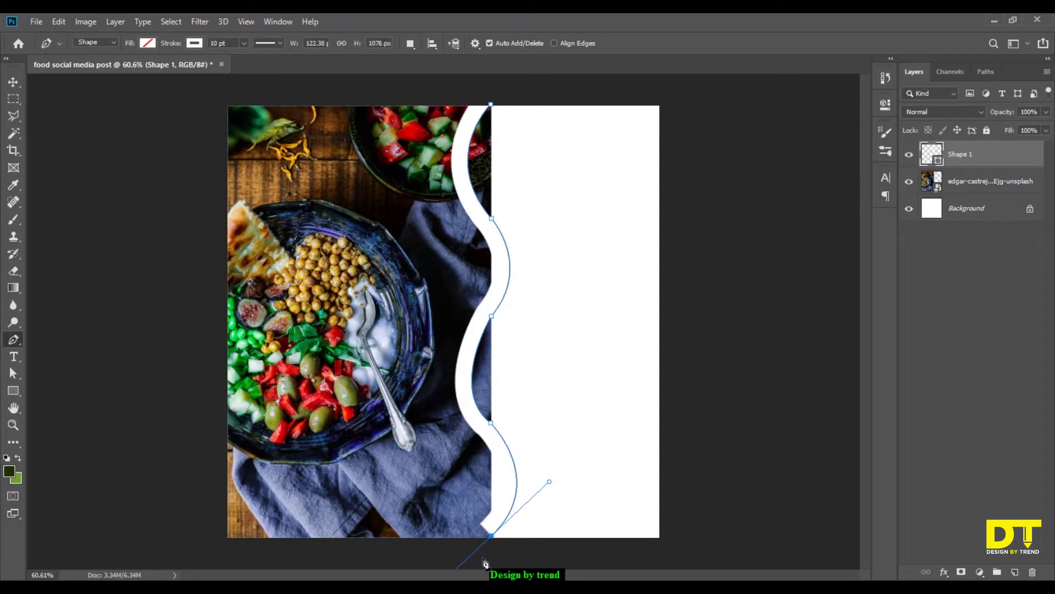
{"action": "left_click", "coordinate": [491, 536], "text": "alt"}
Step: Close the wavy path around the outside of the blank right half of the canvas, making a shape about 638 × 1208 px
{"action": "left_click", "coordinate": [497, 545]}
{"action": "left_click_drag", "start_coordinate": [604, 562], "coordinate": [613, 563]}
{"action": "left_click", "coordinate": [681, 552]}
{"action": "left_click_drag", "start_coordinate": [703, 536], "coordinate": [705, 527]}
{"action": "left_click_drag", "start_coordinate": [711, 486], "coordinate": [719, 471]}
{"action": "left_click", "coordinate": [715, 437]}
{"action": "left_click", "coordinate": [718, 378]}
{"action": "left_click", "coordinate": [722, 315]}
{"action": "left_click", "coordinate": [708, 224]}
{"action": "left_click", "coordinate": [688, 137]}
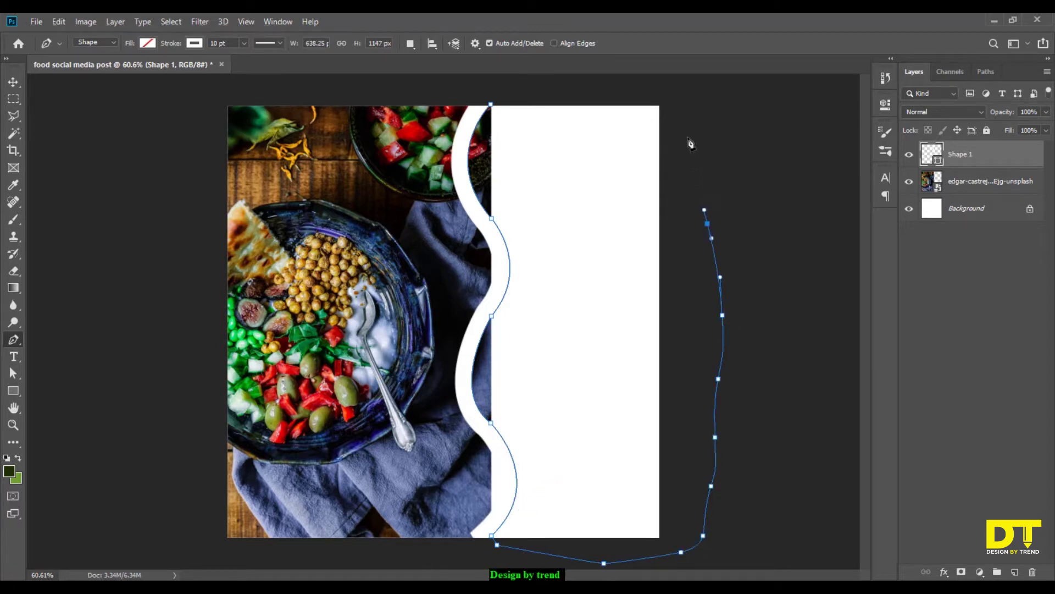
{"action": "left_click", "coordinate": [673, 101]}
{"action": "left_click", "coordinate": [640, 82]}
{"action": "left_click", "coordinate": [591, 83]}
{"action": "left_click", "coordinate": [549, 80]}
{"action": "left_click", "coordinate": [491, 104]}
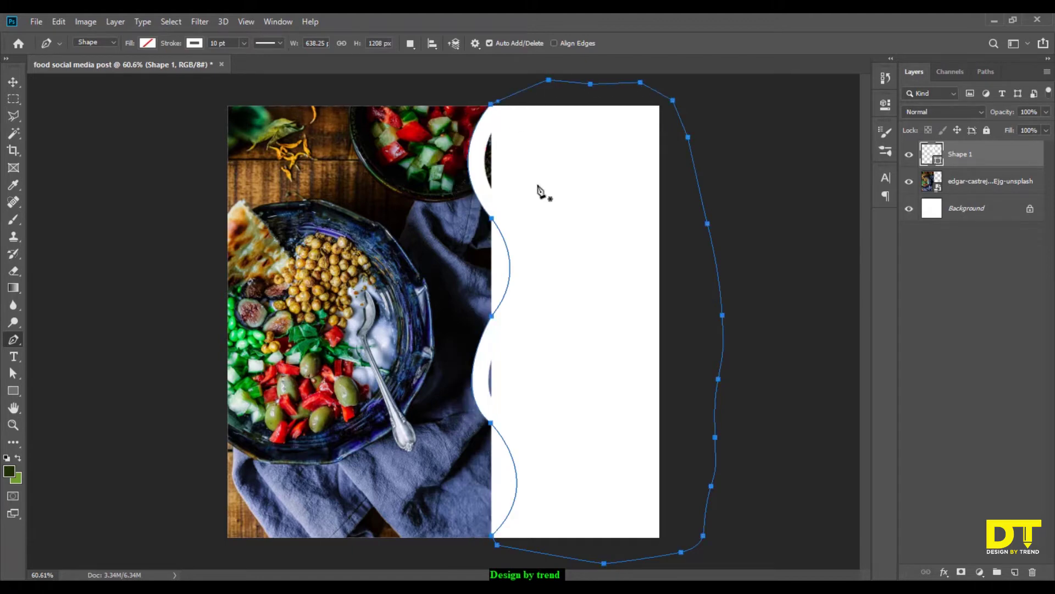
Step: Remove the wavy shape's stroke and fill it with the recently used light green
{"action": "left_click", "coordinate": [194, 43]}
{"action": "left_click", "coordinate": [139, 69]}
{"action": "left_click", "coordinate": [147, 43]}
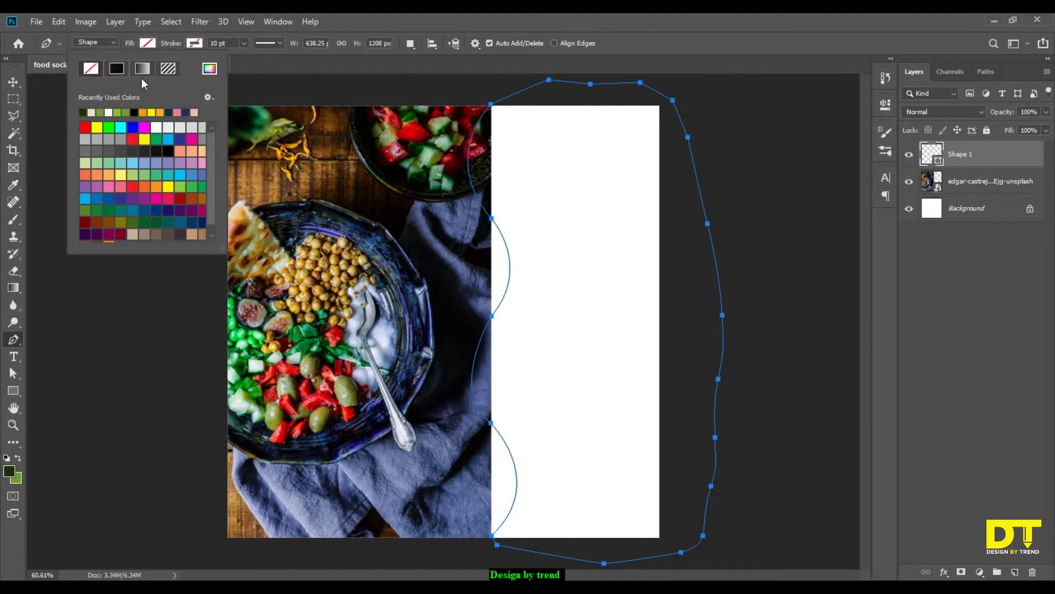
{"action": "left_click", "coordinate": [118, 111]}
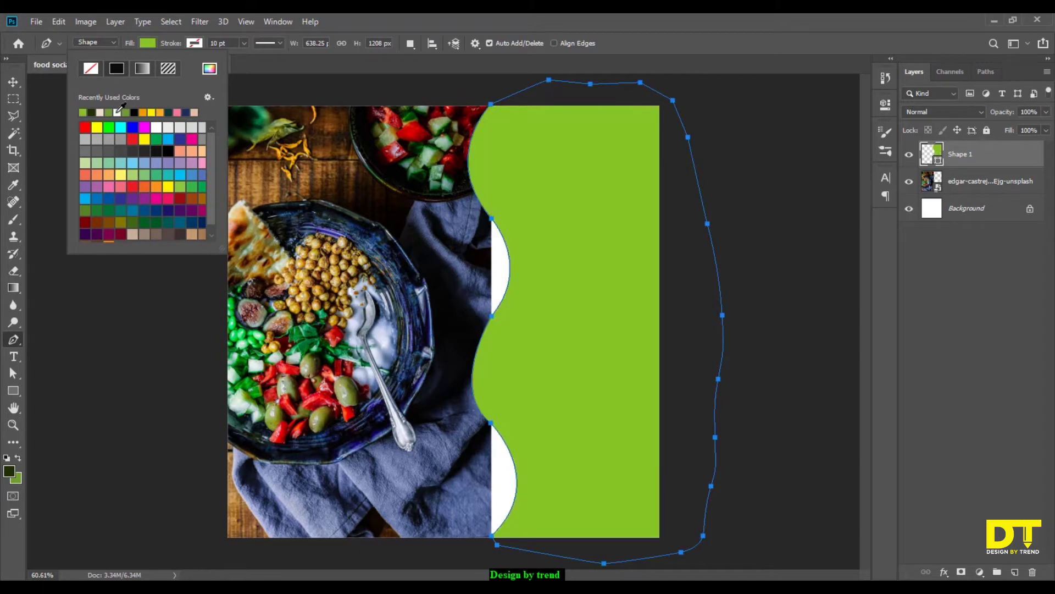
Step: Move the green shape left over the photo and pull its upper-right anchor points outward to cover the white corner
{"action": "left_click", "coordinate": [11, 83]}
{"action": "left_click_drag", "start_coordinate": [547, 294], "coordinate": [512, 314]}
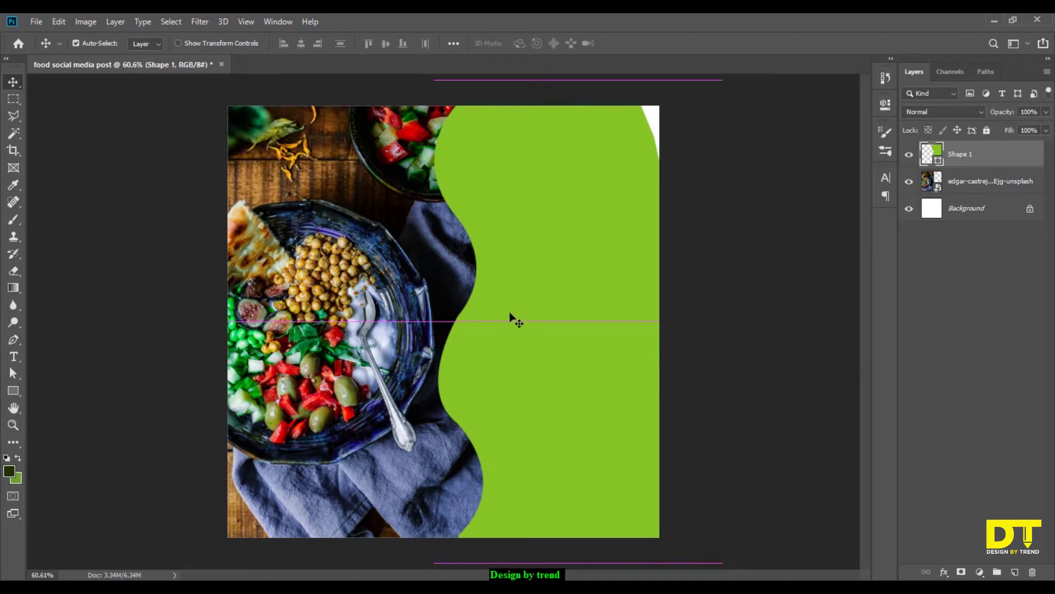
{"action": "left_click", "coordinate": [13, 373]}
{"action": "left_click", "coordinate": [548, 290]}
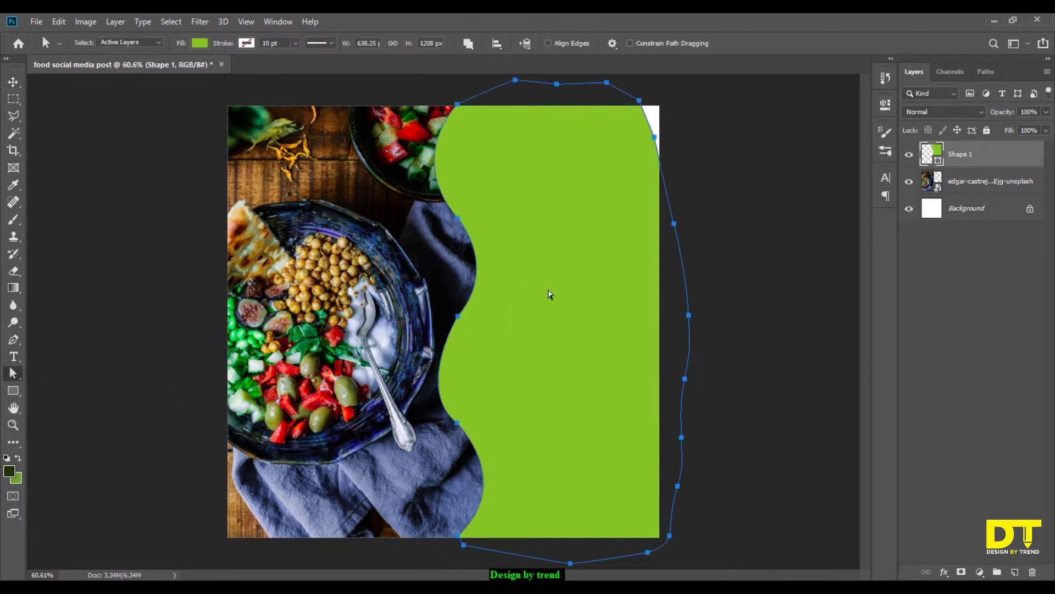
{"action": "left_click_drag", "start_coordinate": [639, 100], "coordinate": [670, 97]}
{"action": "left_click_drag", "start_coordinate": [655, 139], "coordinate": [693, 139]}
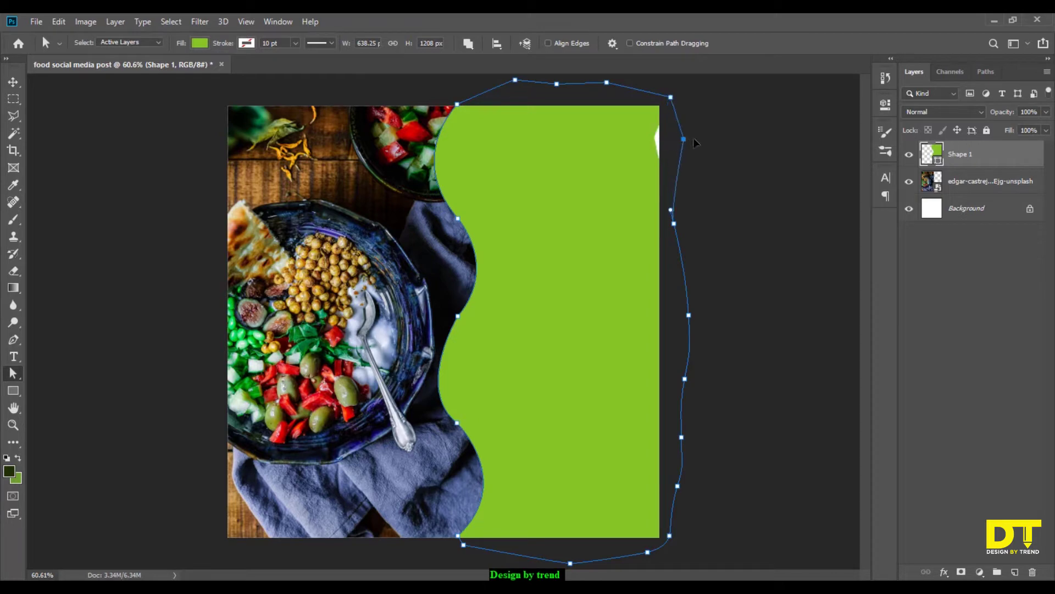
{"action": "left_click", "coordinate": [20, 84]}
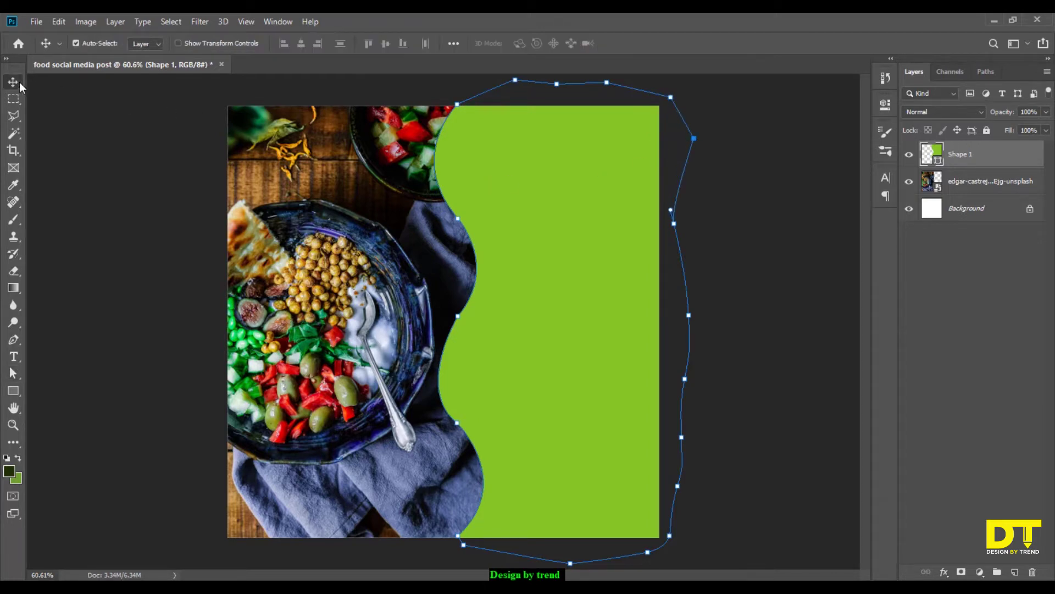
{"action": "left_click", "coordinate": [762, 208]}
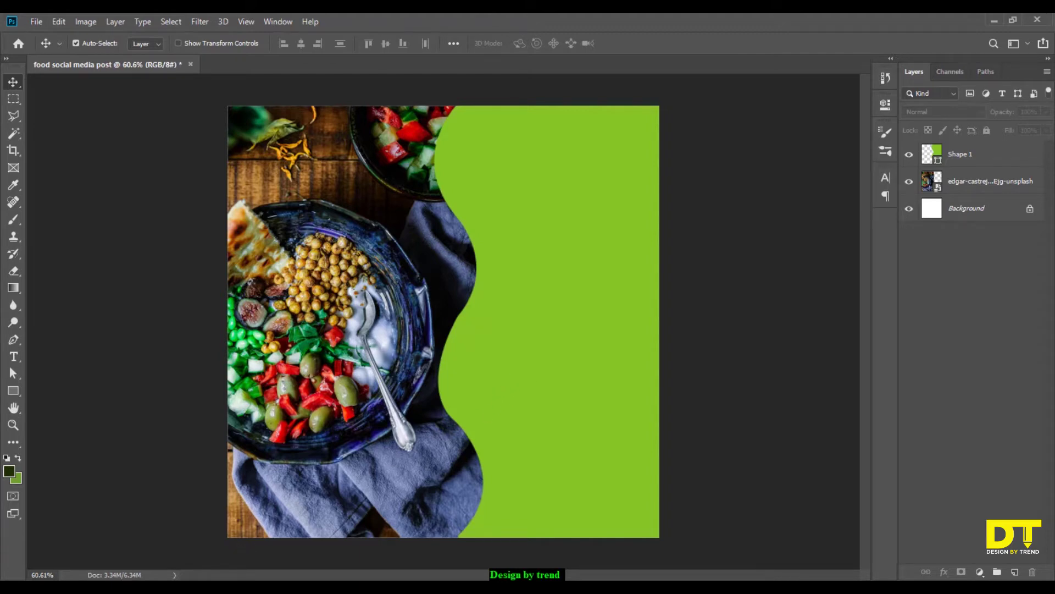
Step: Copy "healthy food" from the sticky note and add it as a new text layer over the photo
{"action": "left_click", "coordinate": [477, 588]}
{"action": "left_click_drag", "start_coordinate": [651, 275], "coordinate": [703, 279]}
{"action": "key", "text": "ctrl+c"}
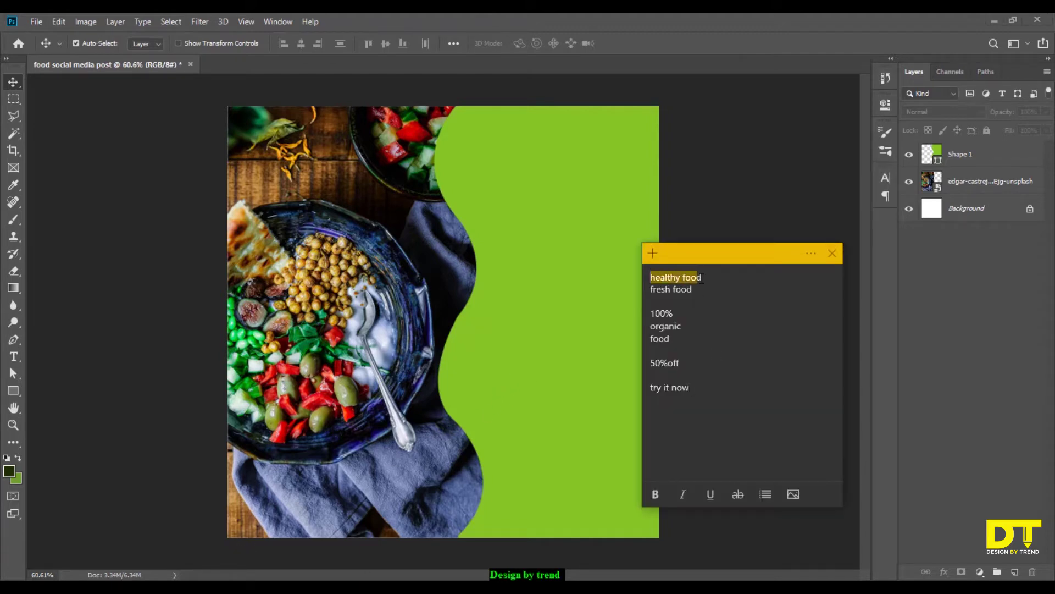
{"action": "left_click", "coordinate": [701, 162]}
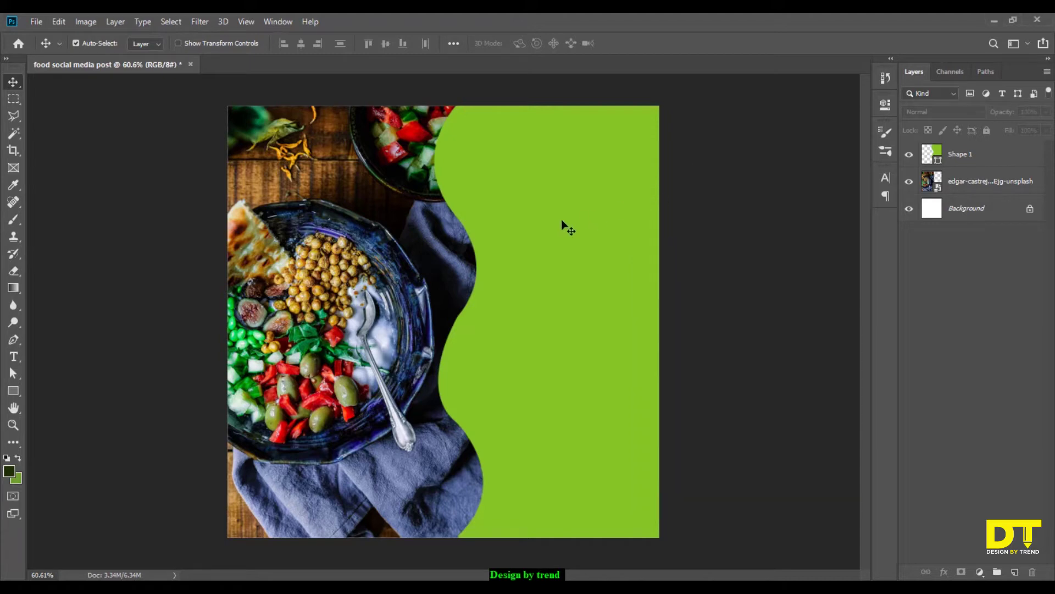
{"action": "key", "text": "t"}
{"action": "left_click", "coordinate": [428, 216]}
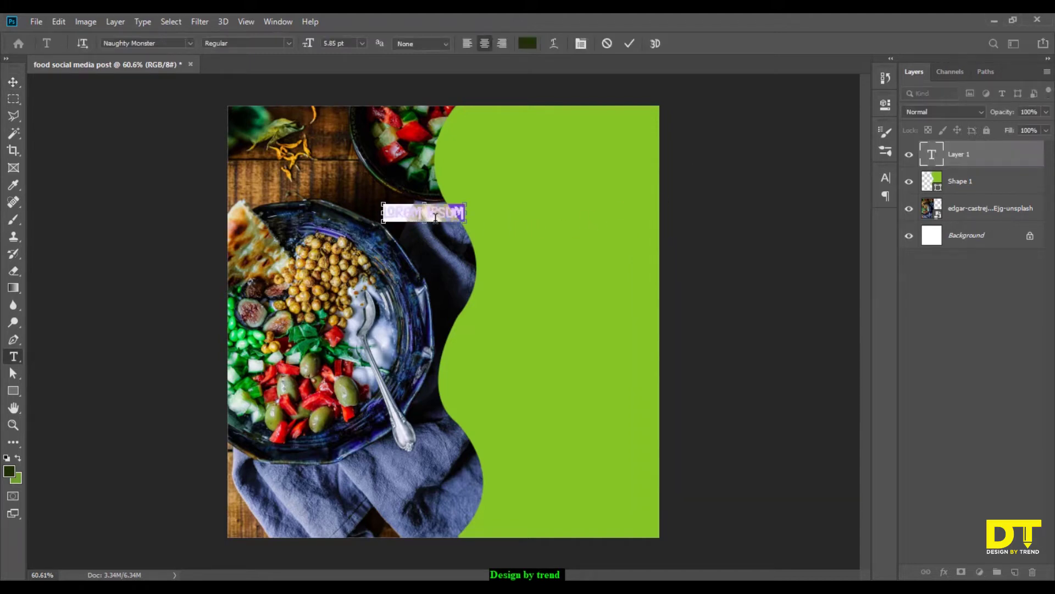
{"action": "key", "text": "ctrl+v"}
{"action": "left_click", "coordinate": [17, 82]}
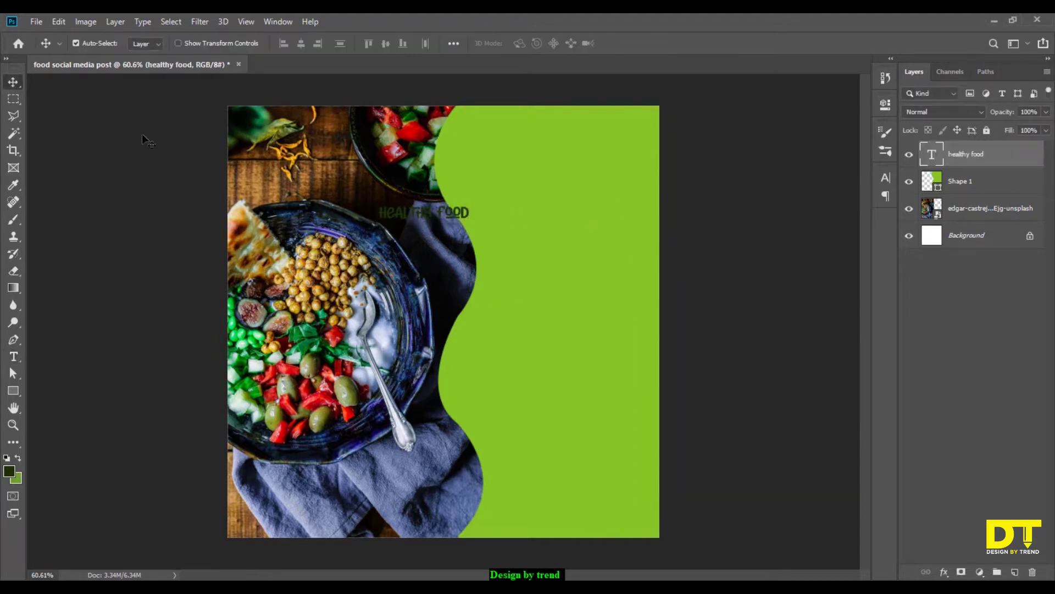
Step: Move the "healthy food" text onto the upper part of the green shape with its font set to Naughty Monster
{"action": "scroll", "coordinate": [430, 221], "scroll_direction": "up", "scroll_amount": 5}
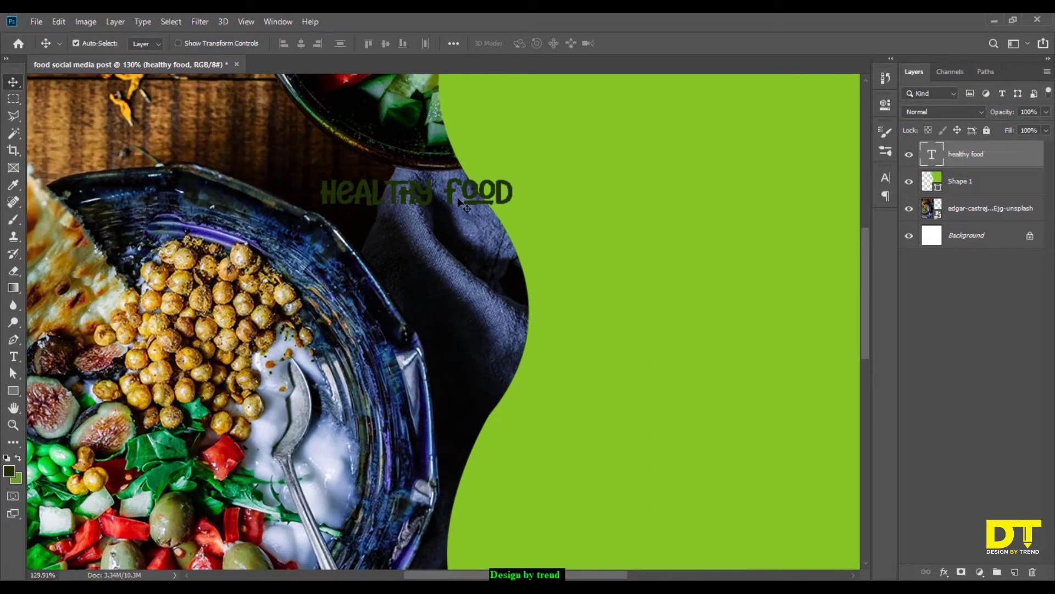
{"action": "left_click_drag", "start_coordinate": [440, 210], "coordinate": [626, 201]}
{"action": "left_click", "coordinate": [885, 177]}
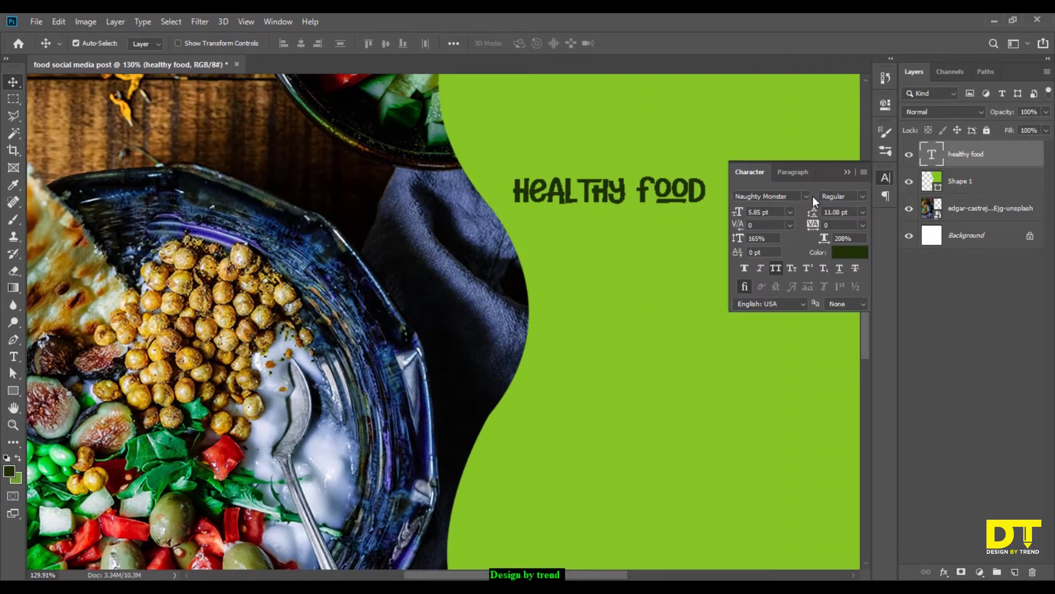
{"action": "left_click", "coordinate": [810, 196]}
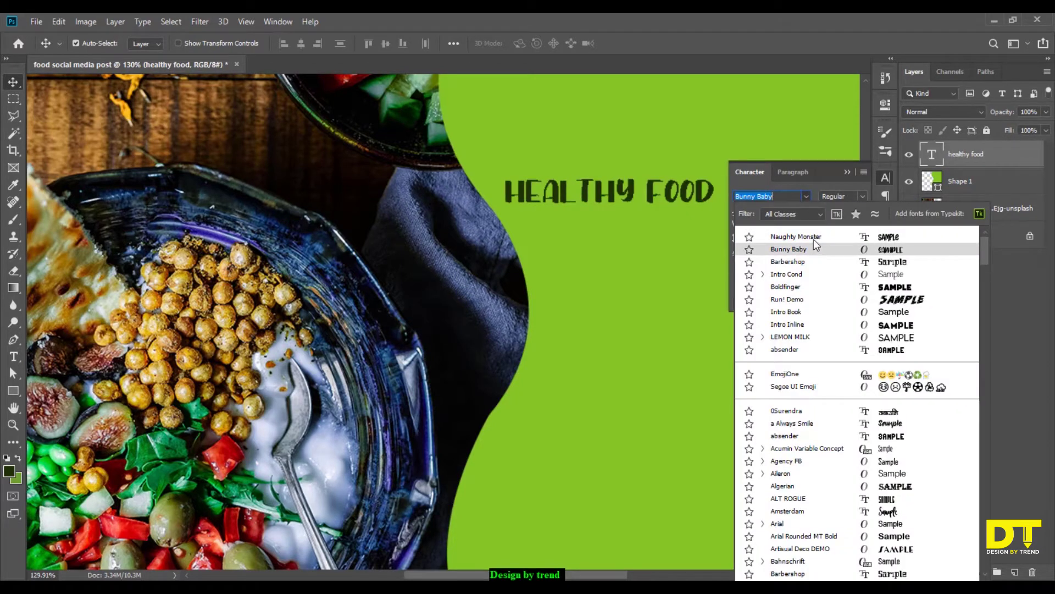
{"action": "left_click", "coordinate": [815, 237]}
{"action": "left_click", "coordinate": [845, 173]}
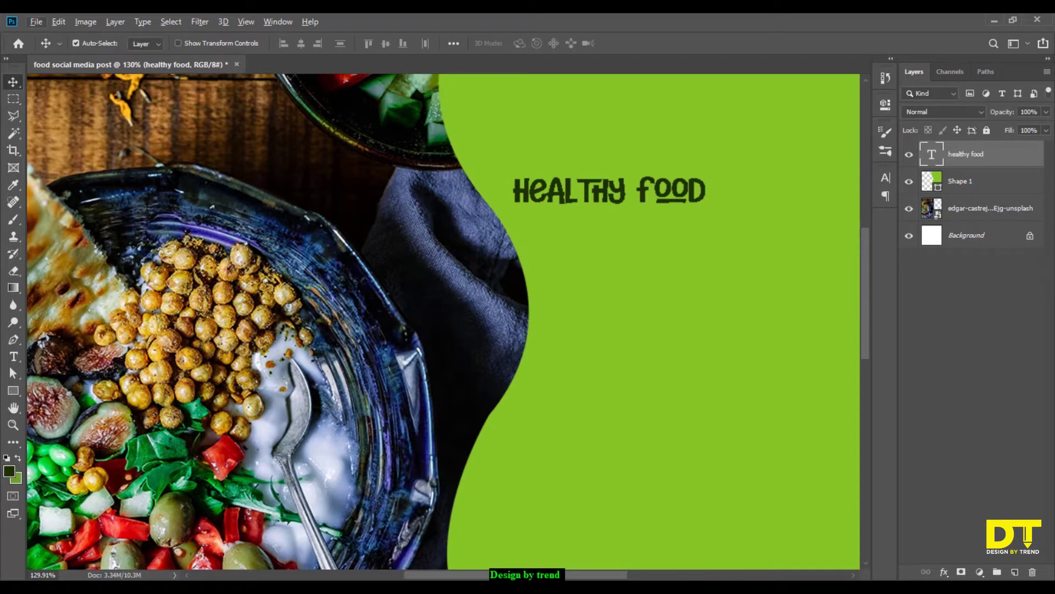
Step: Duplicate the heading below itself and replace the copy's text with "fresh food" from the sticky note
{"action": "key", "text": "alt+Tab"}
{"action": "left_click_drag", "start_coordinate": [714, 289], "coordinate": [608, 291]}
{"action": "key", "text": "ctrl+c"}
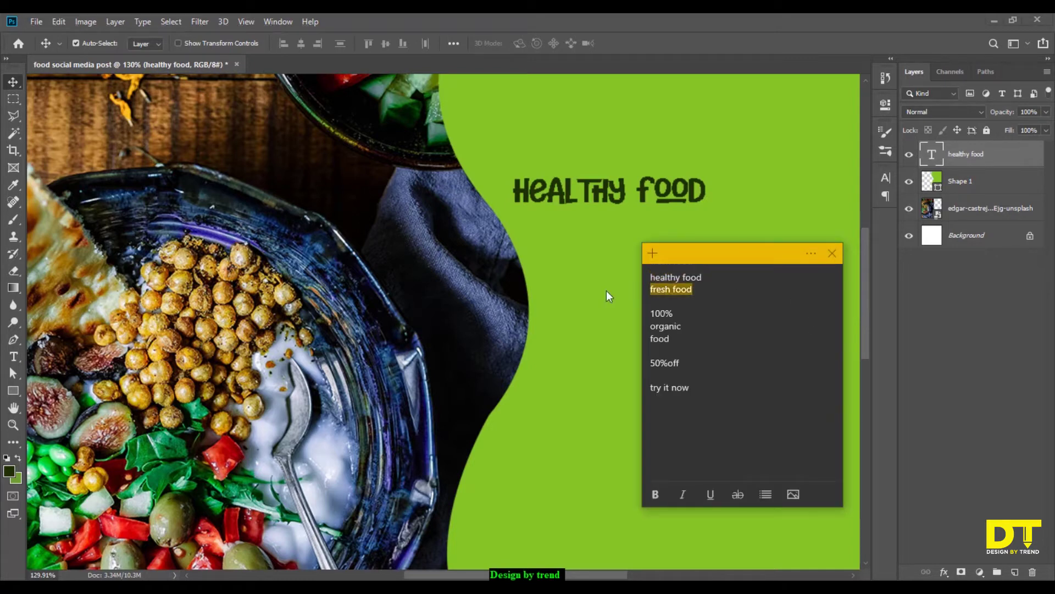
{"action": "key", "text": "alt+Tab"}
{"action": "left_click_drag", "start_coordinate": [604, 198], "coordinate": [613, 268]}
{"action": "key", "text": "t"}
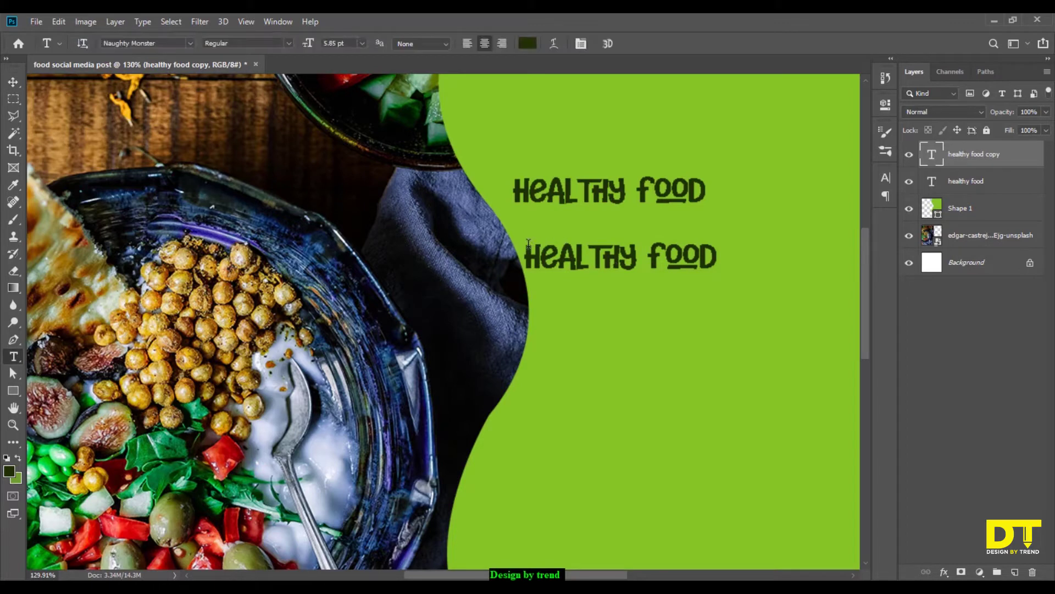
{"action": "left_click_drag", "start_coordinate": [528, 243], "coordinate": [739, 259]}
{"action": "key", "text": "ctrl+v"}
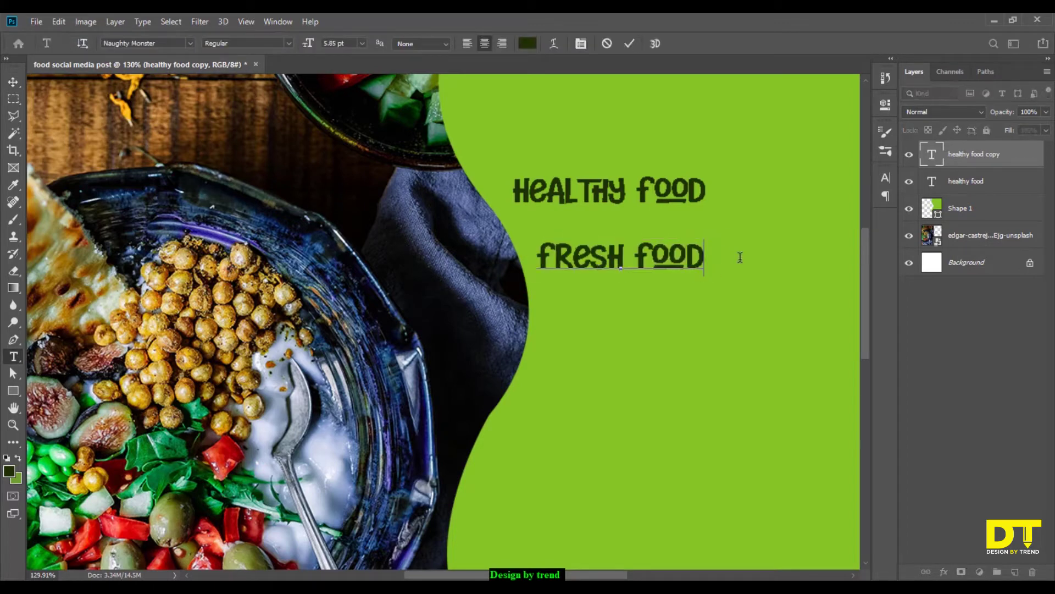
{"action": "left_click", "coordinate": [629, 44]}
Step: Duplicate the "fresh food" text directly below itself and open the copy for editing
{"action": "key", "text": "v"}
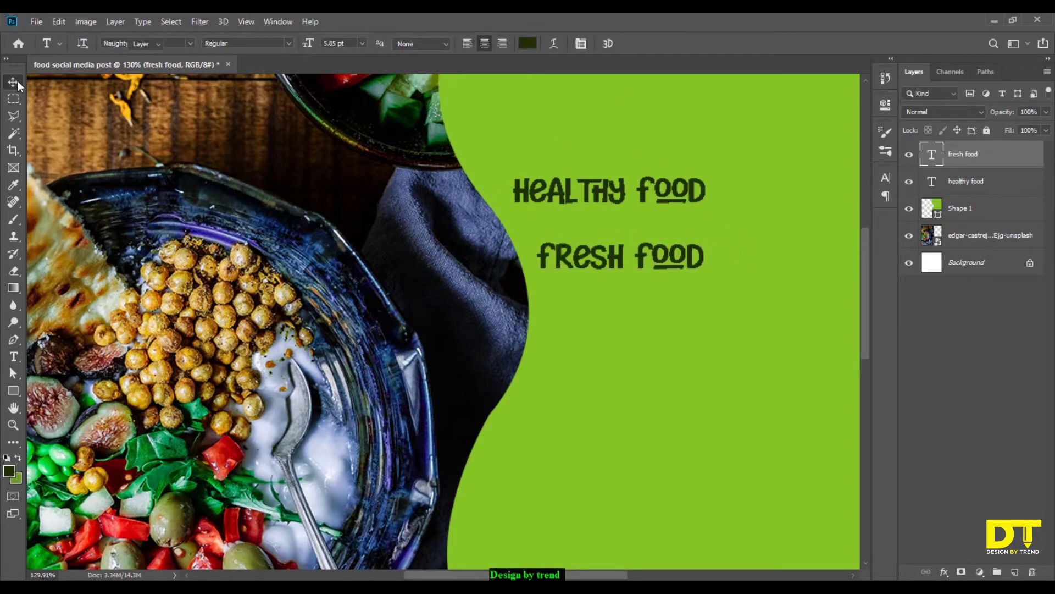
{"action": "left_click_drag", "start_coordinate": [610, 268], "coordinate": [749, 308]}
{"action": "key", "text": "t"}
Step: Copy the three lines "100%", "organic" and "food" from the sticky note
{"action": "key", "text": "alt+Tab"}
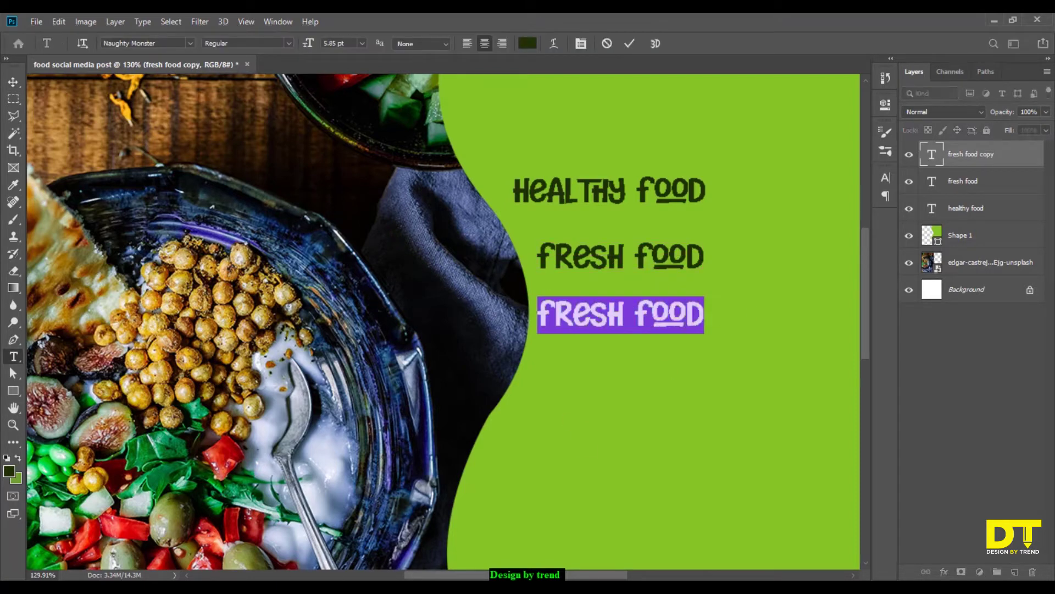
{"action": "left_click_drag", "start_coordinate": [650, 313], "coordinate": [679, 314]}
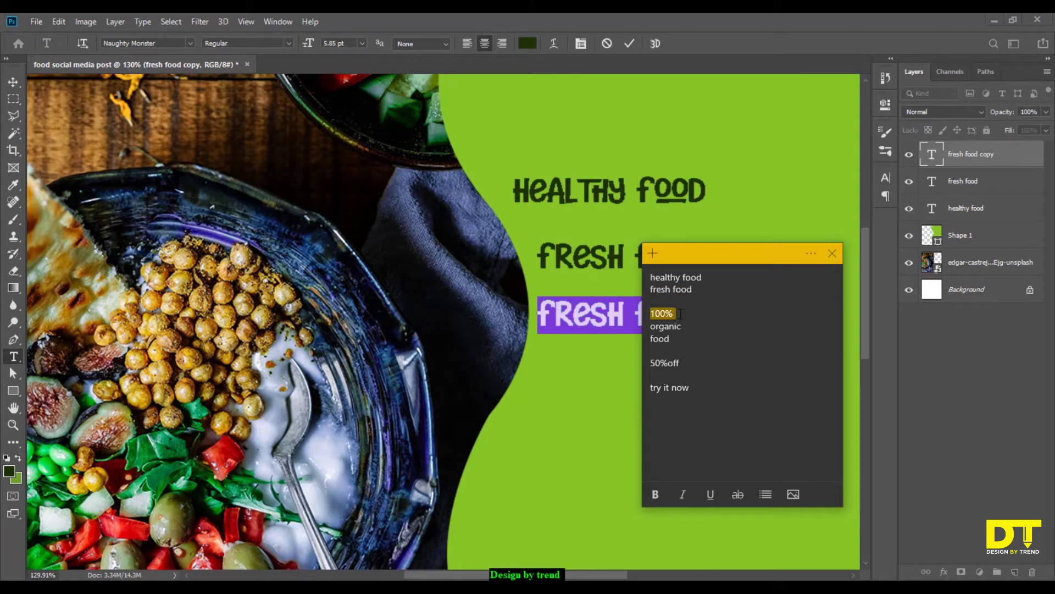
{"action": "left_click", "coordinate": [653, 314]}
{"action": "left_click_drag", "start_coordinate": [654, 314], "coordinate": [684, 343]}
{"action": "key", "text": "ctrl+c"}
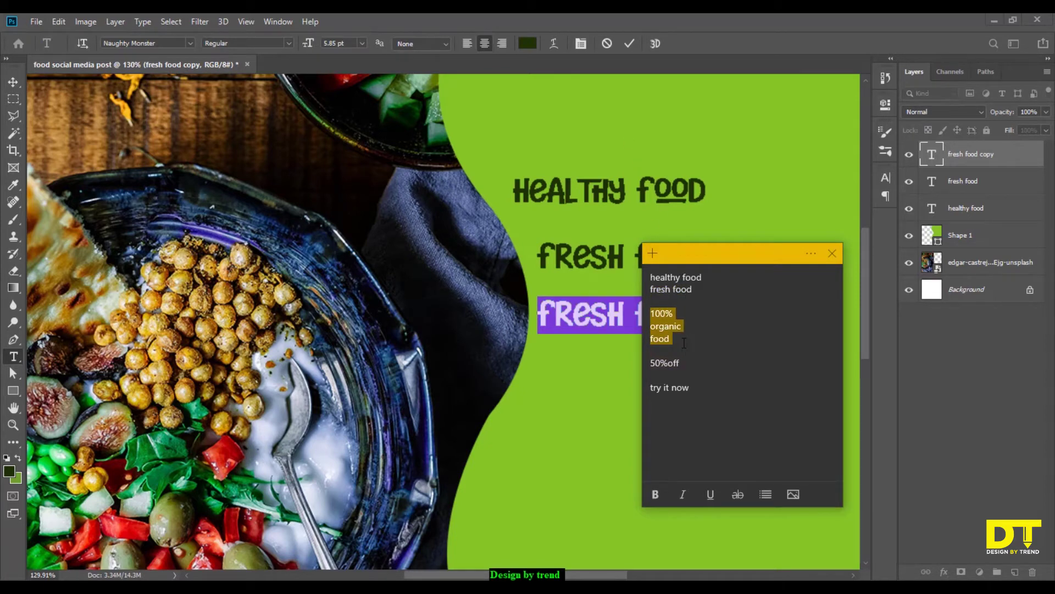
Step: Replace the lower "fresh food" copy's text with the copied three-line "100% organic food" and commit it
{"action": "left_click", "coordinate": [641, 43]}
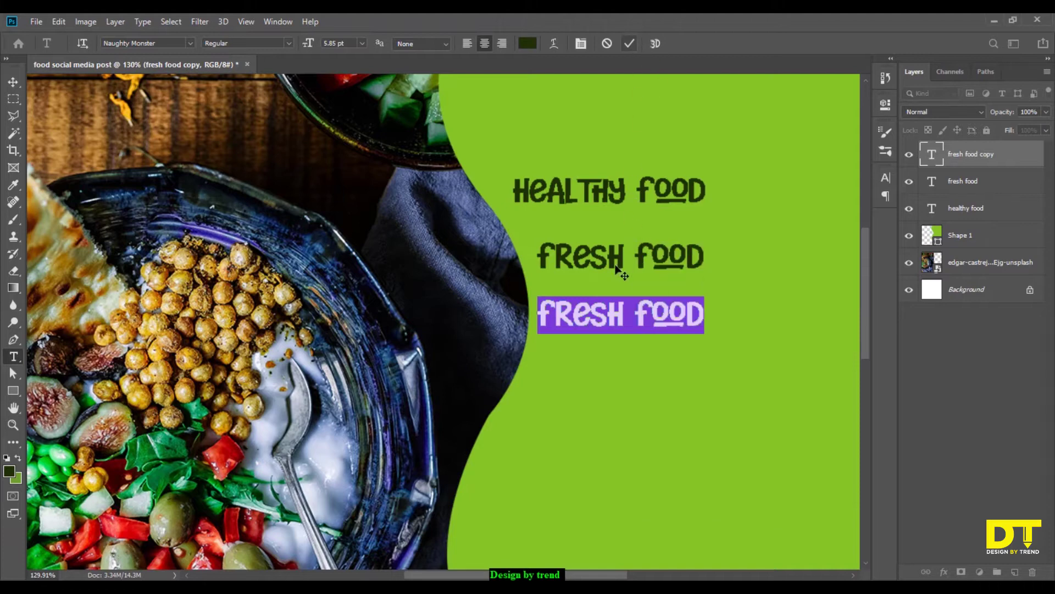
{"action": "left_click", "coordinate": [570, 307]}
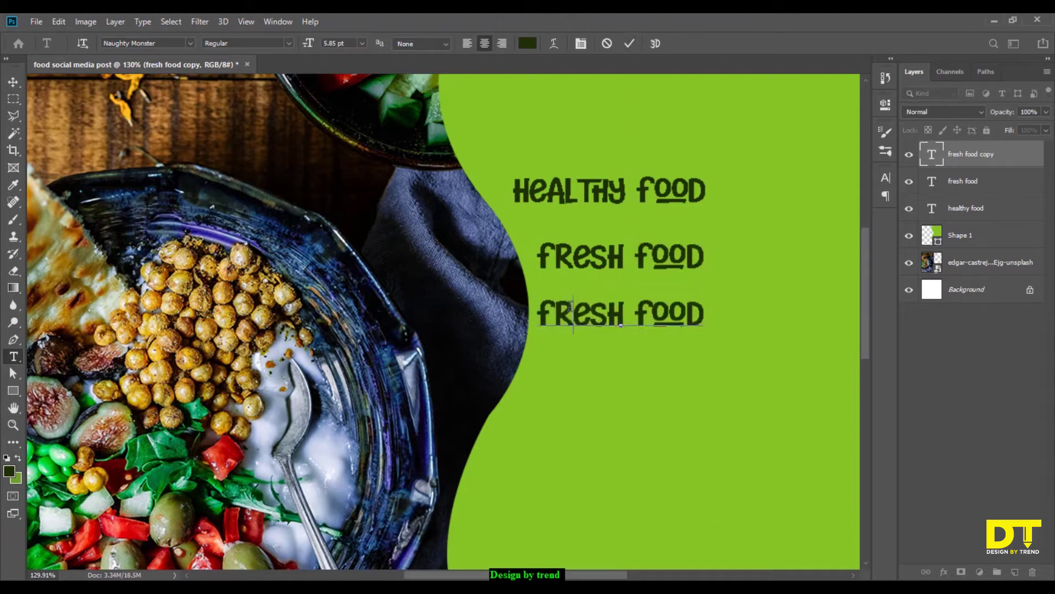
{"action": "left_click_drag", "start_coordinate": [537, 300], "coordinate": [720, 316]}
{"action": "key", "text": "ctrl+v"}
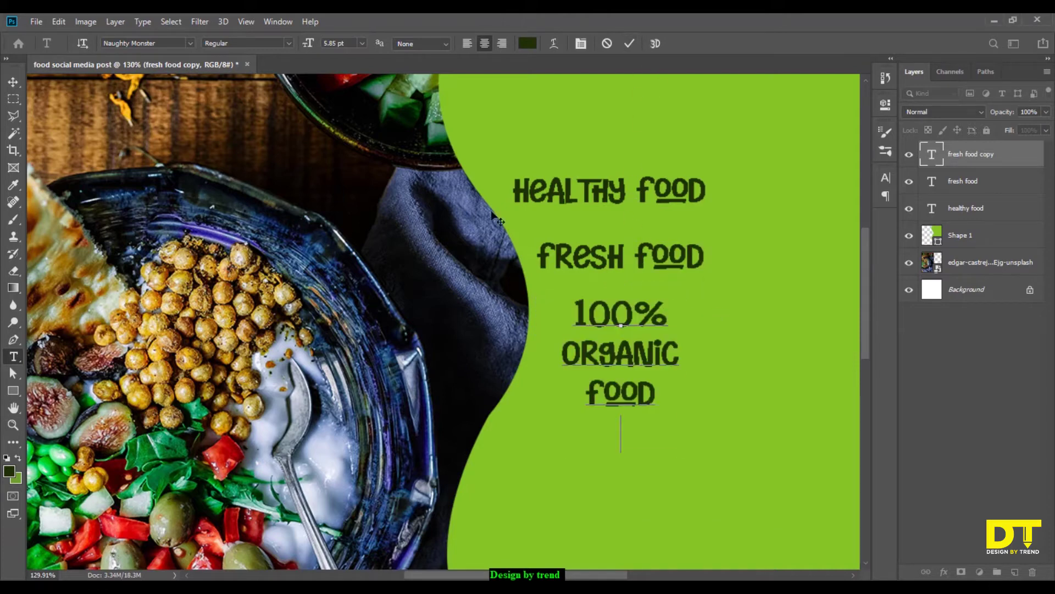
{"action": "key", "text": "ctrl+Return"}
Step: Duplicate the "100% organic food" text below and to the right of itself, and copy "50%off" from the sticky note
{"action": "key", "text": "v"}
{"action": "left_click_drag", "start_coordinate": [637, 370], "coordinate": [744, 472]}
{"action": "key", "text": "alt+Tab"}
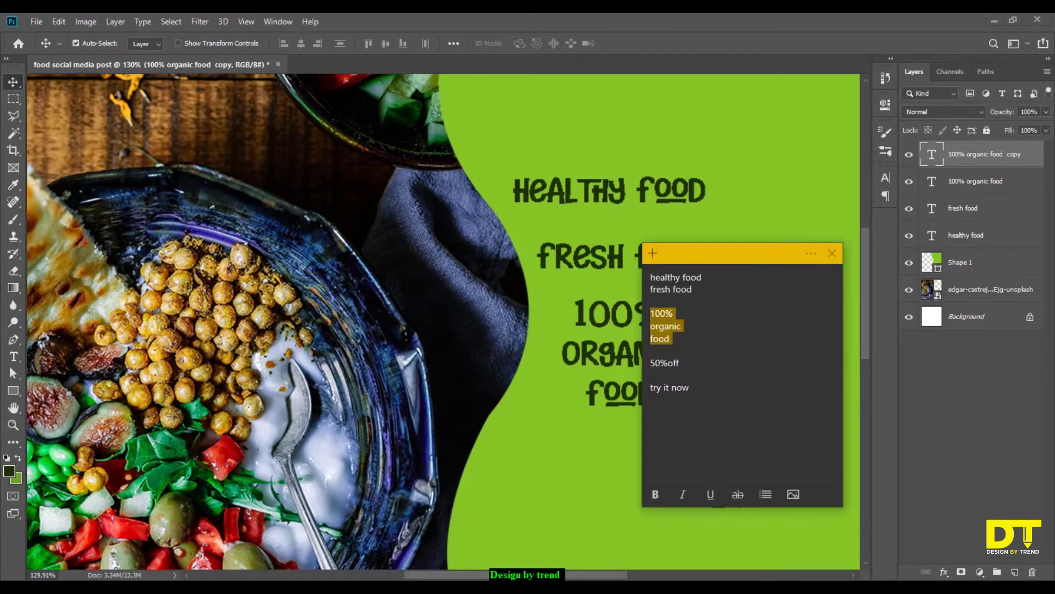
{"action": "left_click_drag", "start_coordinate": [652, 366], "coordinate": [686, 368]}
{"action": "key", "text": "ctrl+c"}
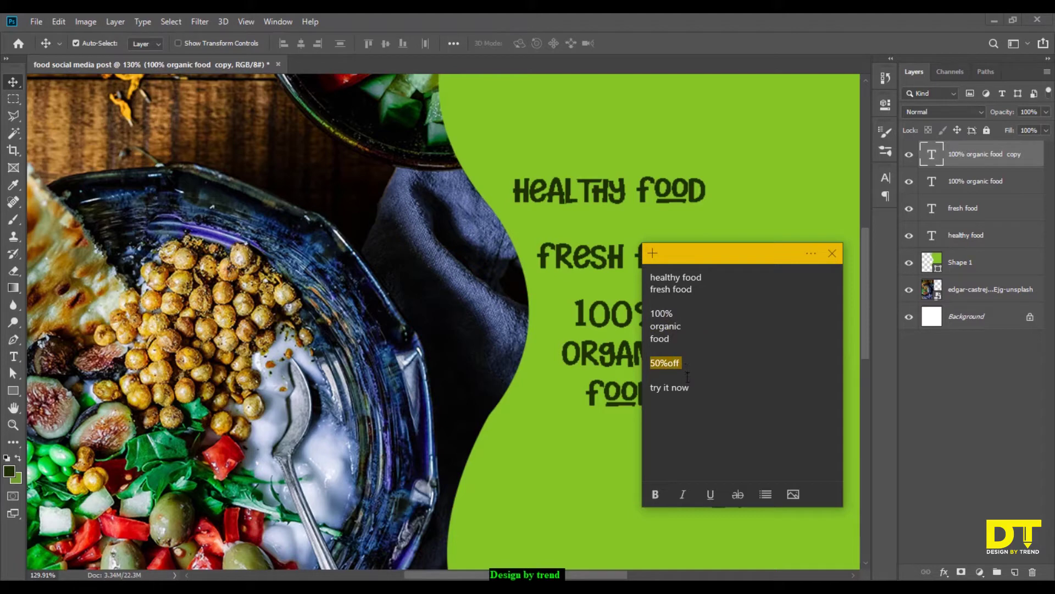
{"action": "key", "text": "alt+Tab"}
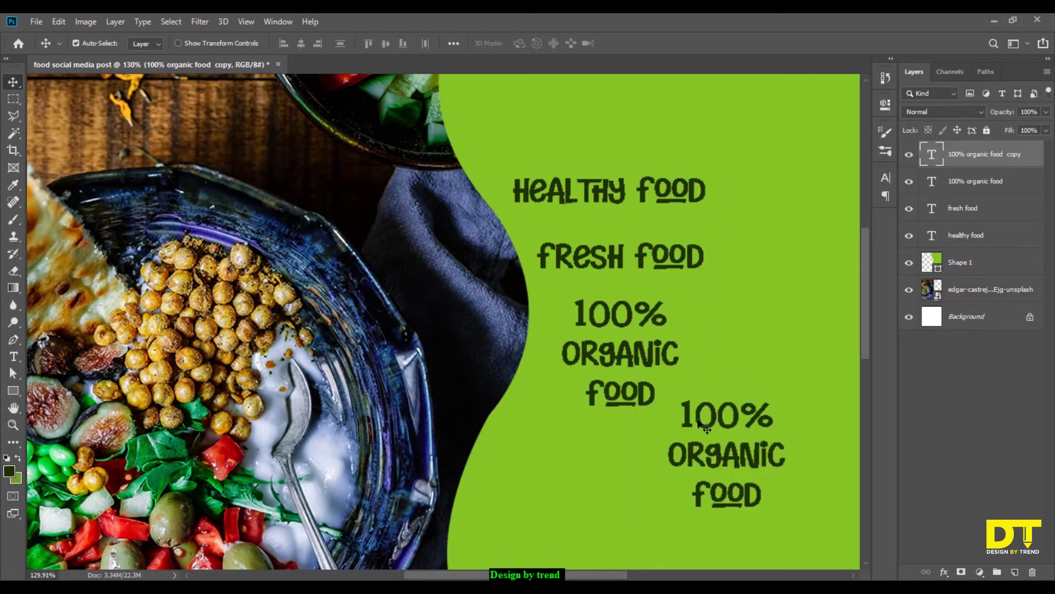
Step: Replace all the text of the lower "100% organic food" copy with the copied "50%off"
{"action": "key", "text": "t"}
{"action": "left_click_drag", "start_coordinate": [692, 416], "coordinate": [801, 484]}
{"action": "key", "text": "BackSpace"}
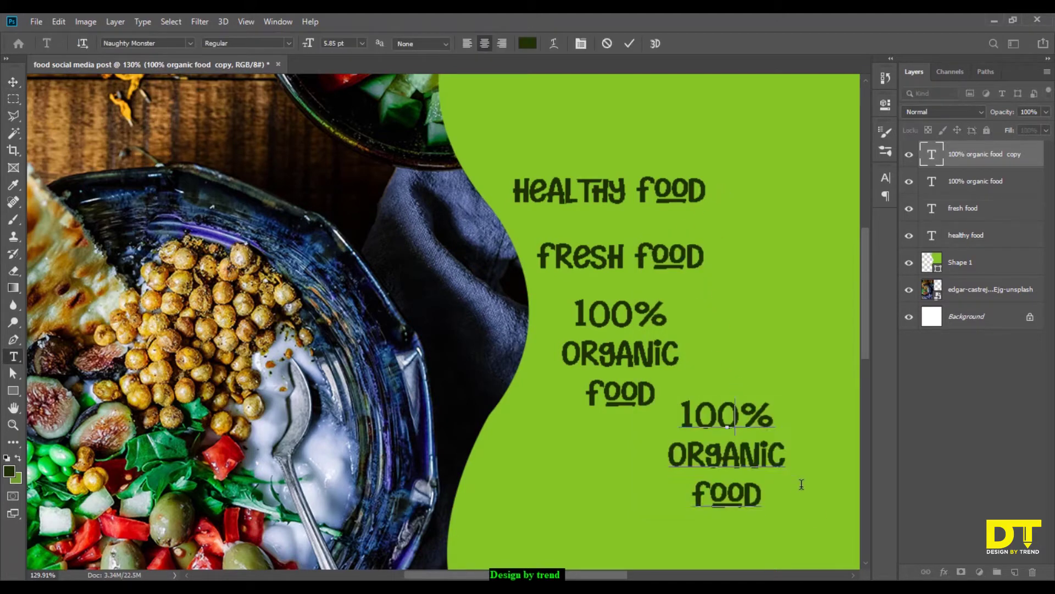
{"action": "key", "text": "ctrl+a"}
{"action": "key", "text": "BackSpace"}
{"action": "key", "text": "ctrl+v"}
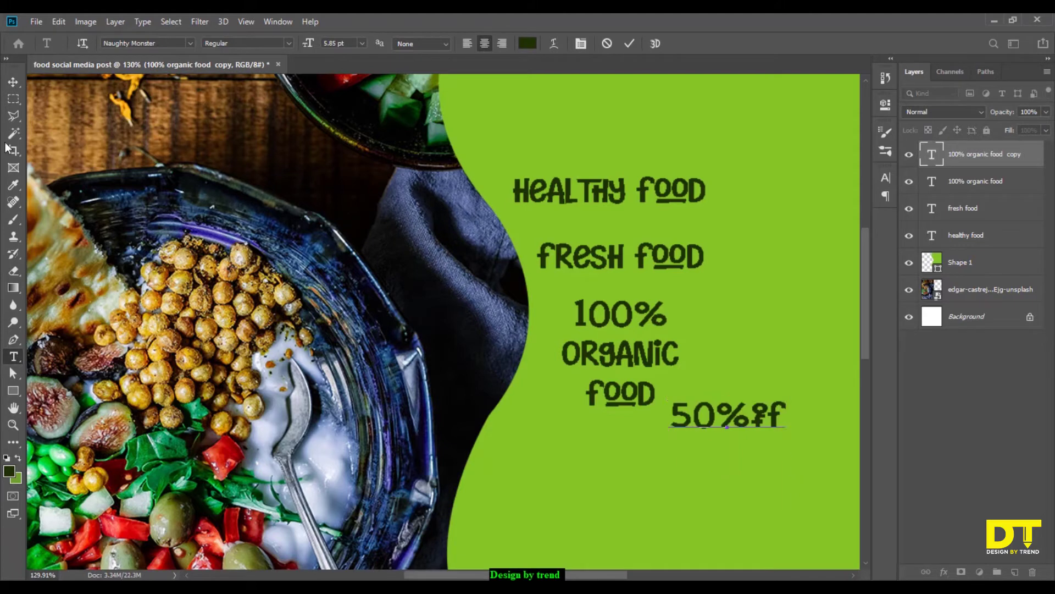
Step: Duplicate the "50%off" text to its lower left and copy "try it now" from the sticky note
{"action": "left_click", "coordinate": [13, 81]}
{"action": "left_click_drag", "start_coordinate": [687, 421], "coordinate": [590, 479]}
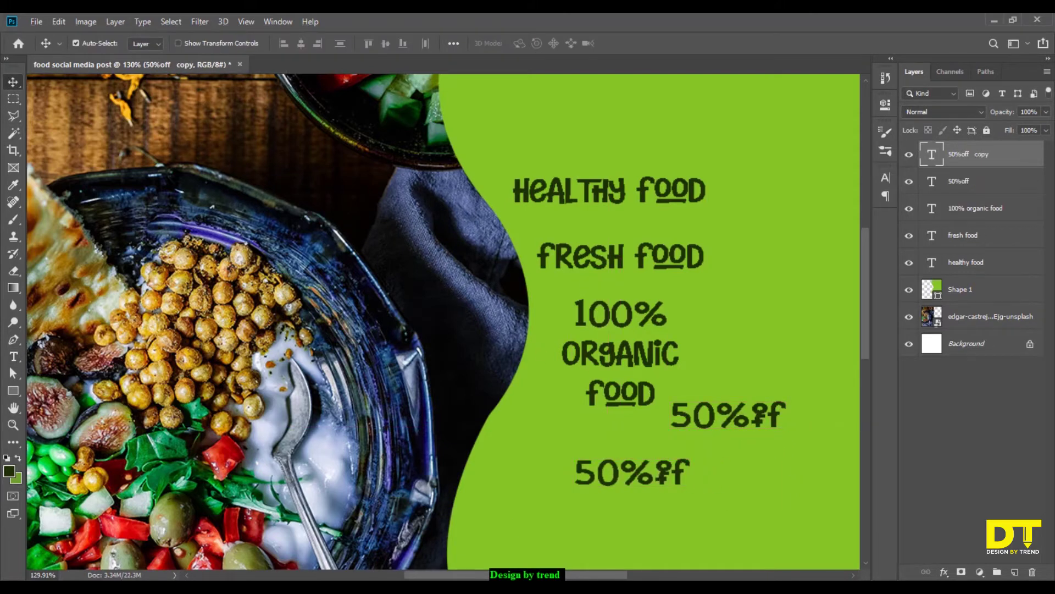
{"action": "key", "text": "alt+Tab"}
{"action": "left_click_drag", "start_coordinate": [656, 393], "coordinate": [720, 389]}
{"action": "key", "text": "ctrl+c"}
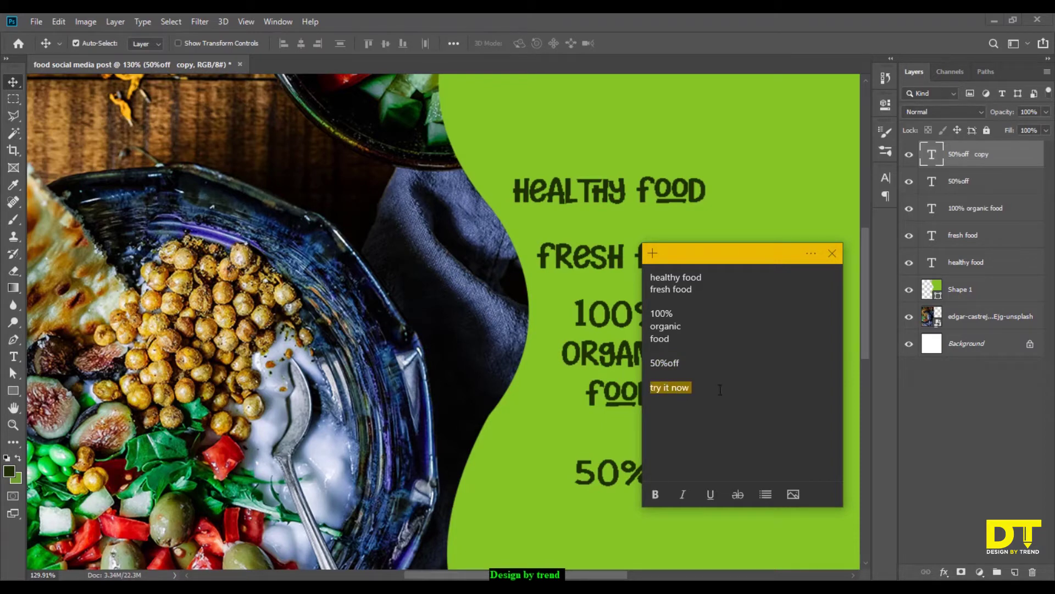
{"action": "key", "text": "alt+Tab"}
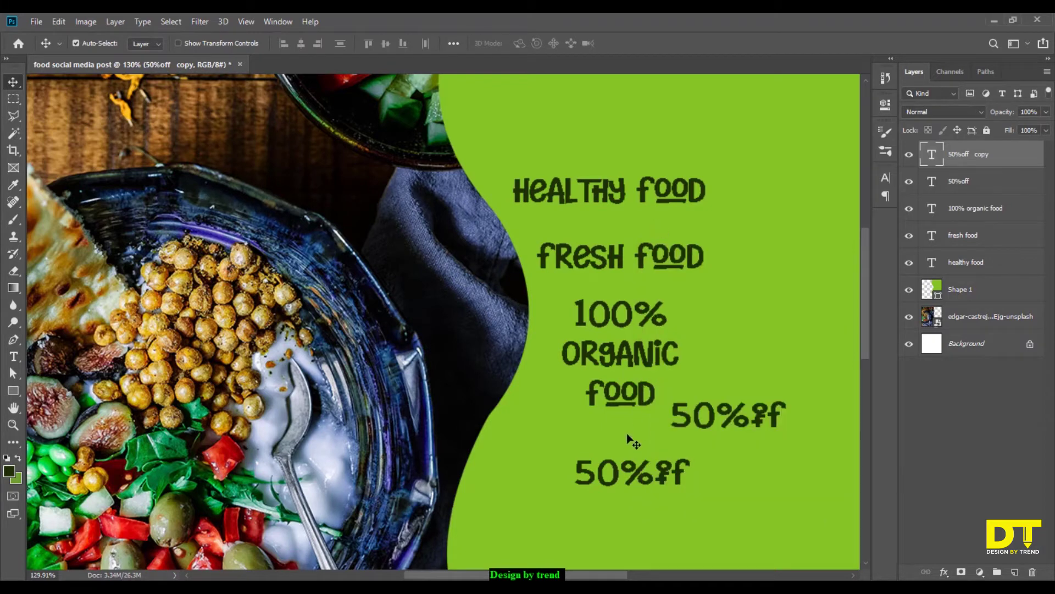
Step: Replace the lower "50%off" copy's text with the copied "try it now" and commit it
{"action": "key", "text": "t"}
{"action": "left_click_drag", "start_coordinate": [582, 457], "coordinate": [739, 455]}
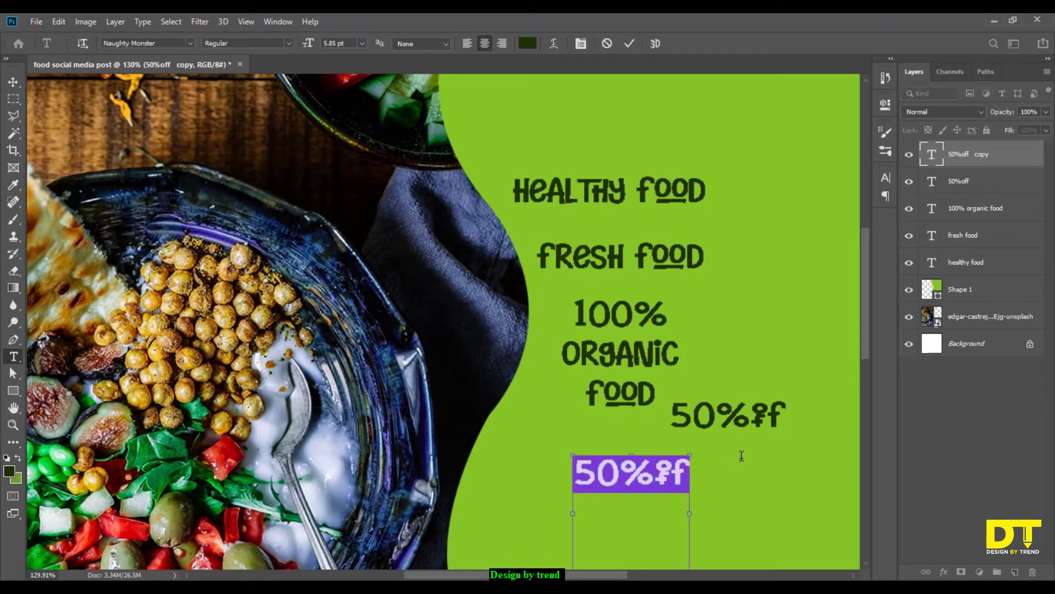
{"action": "key", "text": "ctrl+v"}
{"action": "left_click", "coordinate": [14, 81]}
Step: Move the "healthy food" and "fresh food" texts higher on the green shape, keeping "fresh food" just below the heading
{"action": "scroll", "coordinate": [603, 413], "scroll_direction": "down", "scroll_amount": 2}
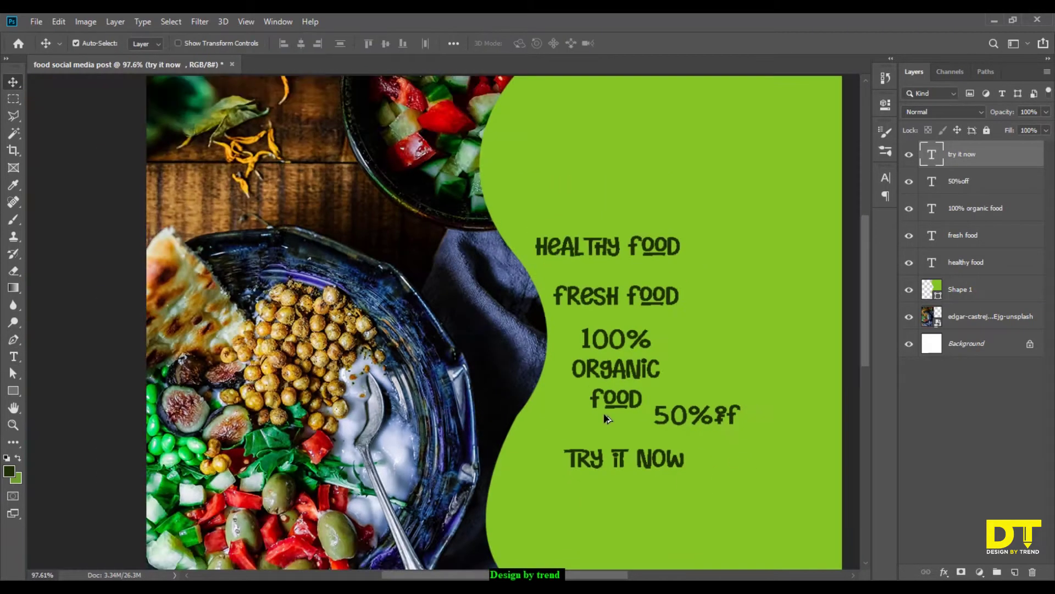
{"action": "scroll", "coordinate": [604, 413], "scroll_direction": "down", "scroll_amount": 2}
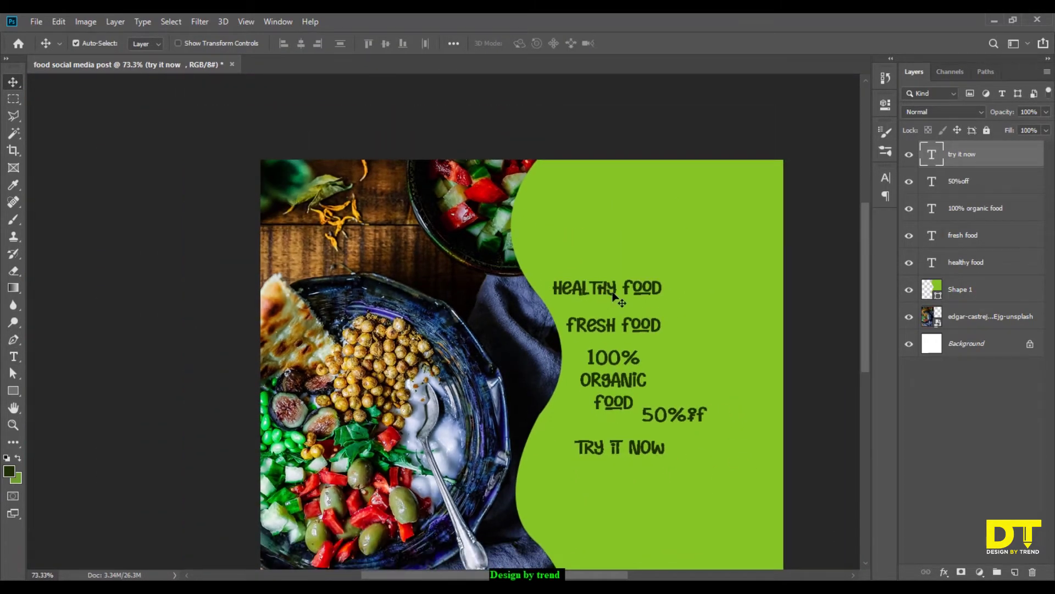
{"action": "left_click_drag", "start_coordinate": [611, 288], "coordinate": [616, 251]}
{"action": "left_click_drag", "start_coordinate": [612, 326], "coordinate": [622, 284]}
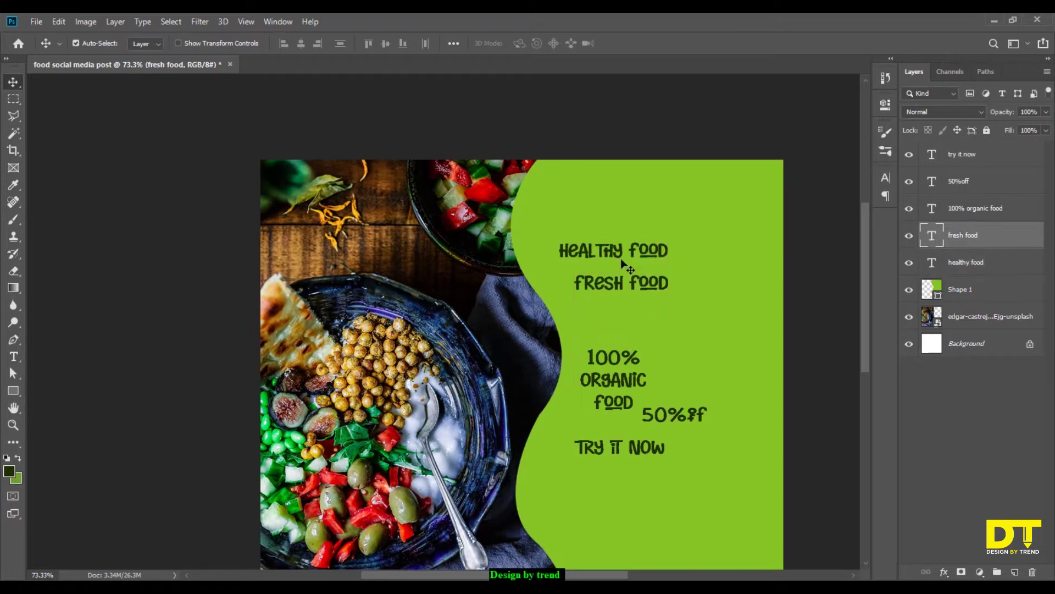
Step: Enlarge the "healthy food" heading to about 154% and shift it toward the right side of the green shape
{"action": "left_click", "coordinate": [620, 254]}
{"action": "key", "text": "ctrl+t"}
{"action": "left_click_drag", "start_coordinate": [667, 242], "coordinate": [717, 174]}
{"action": "mouse_move", "coordinate": [721, 226]}
{"action": "left_mouse_down"}
{"action": "mouse_move", "coordinate": [729, 216]}
{"action": "mouse_move", "coordinate": [742, 224]}
{"action": "left_mouse_up"}
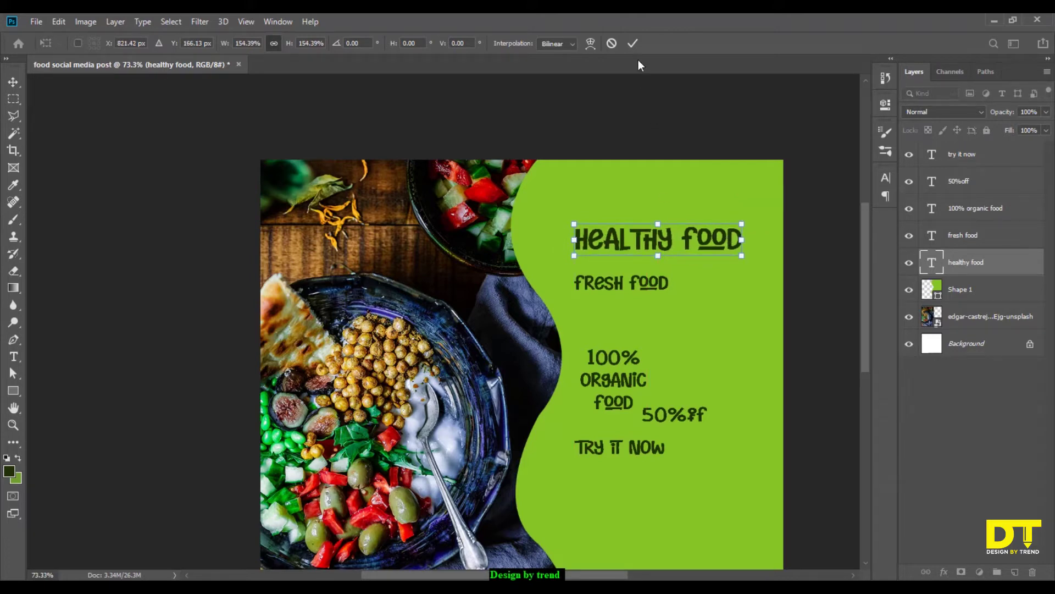
{"action": "left_click", "coordinate": [632, 43]}
Step: Change the "fresh food" text's font to Intro Cond, try the Light style, and settle on Regular
{"action": "left_click", "coordinate": [649, 287]}
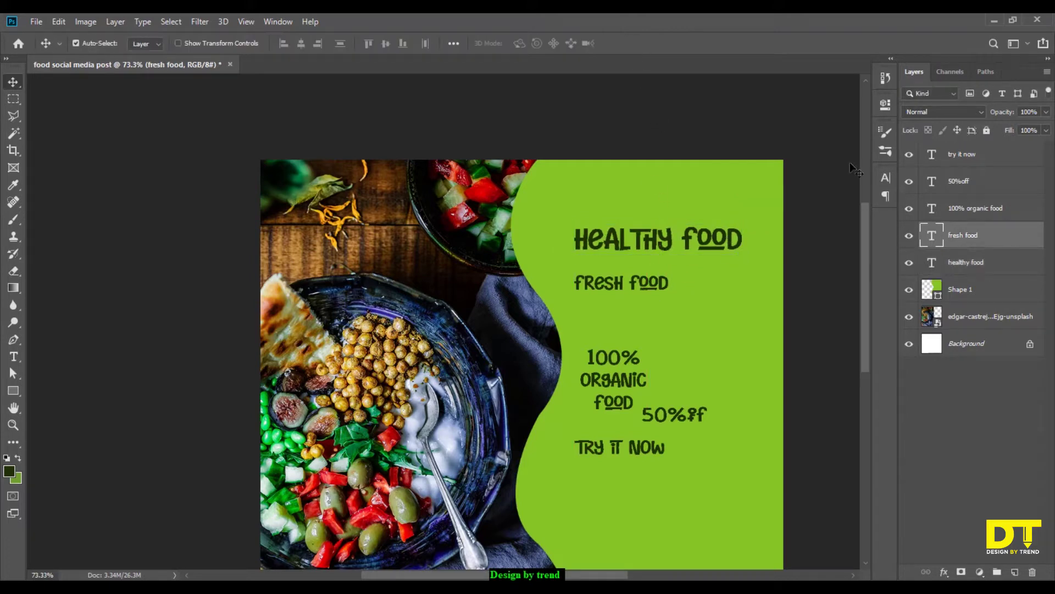
{"action": "left_click", "coordinate": [889, 178]}
{"action": "left_click", "coordinate": [807, 196]}
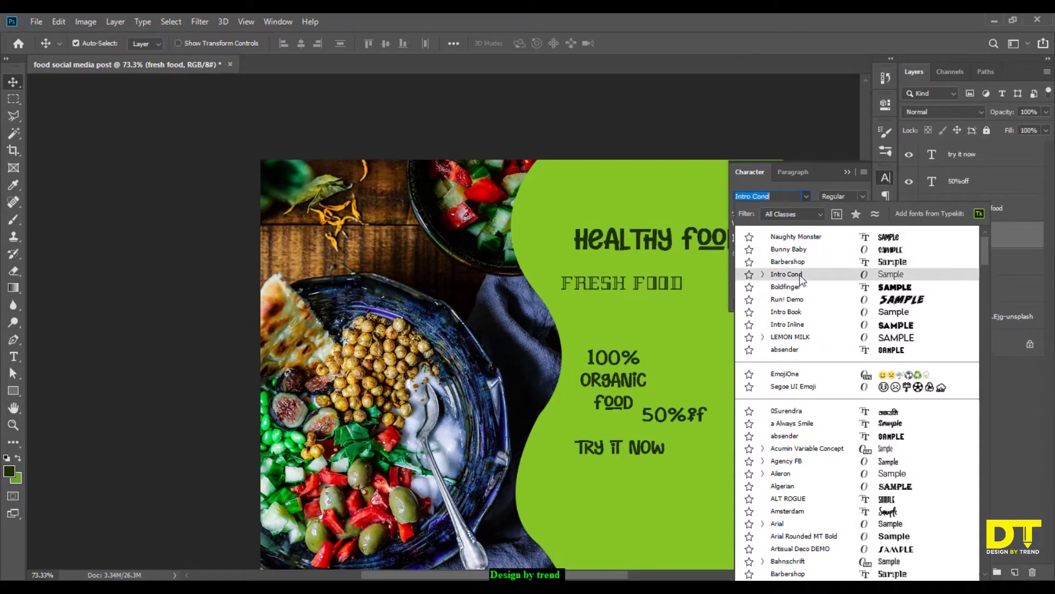
{"action": "left_click", "coordinate": [801, 275]}
{"action": "left_click", "coordinate": [862, 197]}
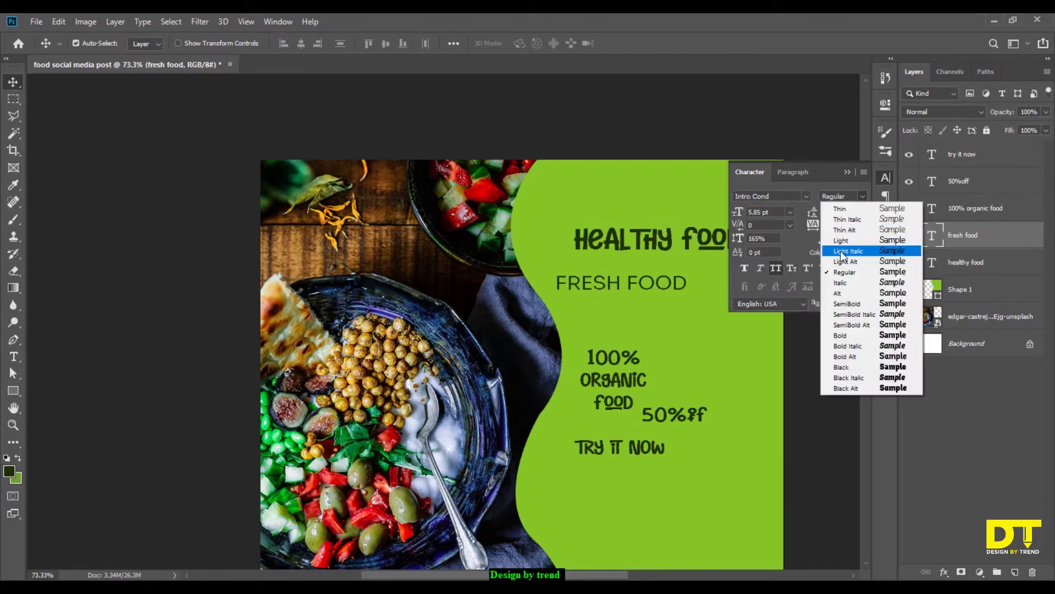
{"action": "left_click", "coordinate": [840, 243]}
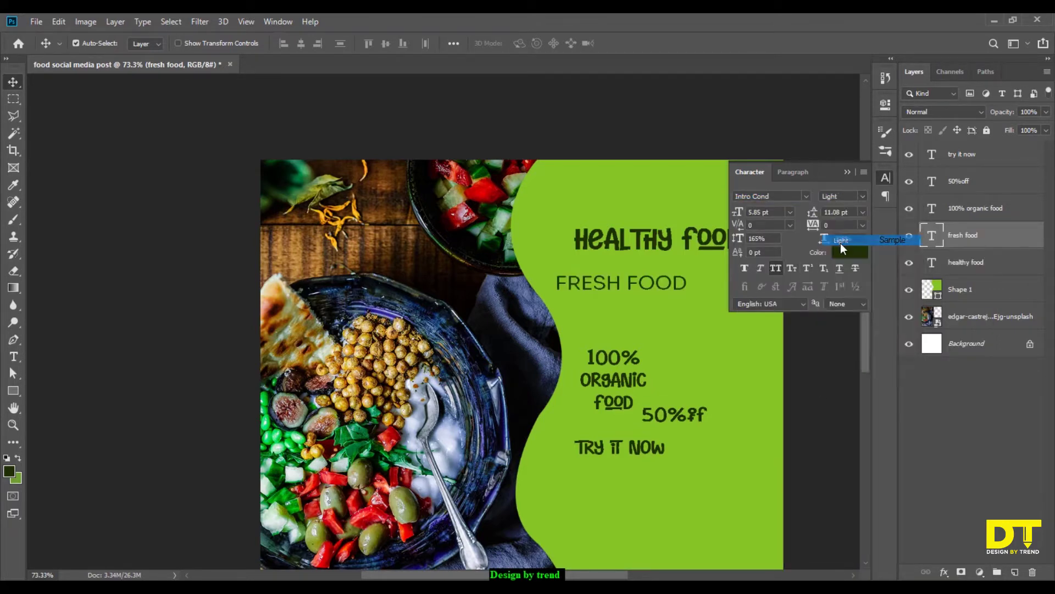
{"action": "left_click", "coordinate": [862, 196]}
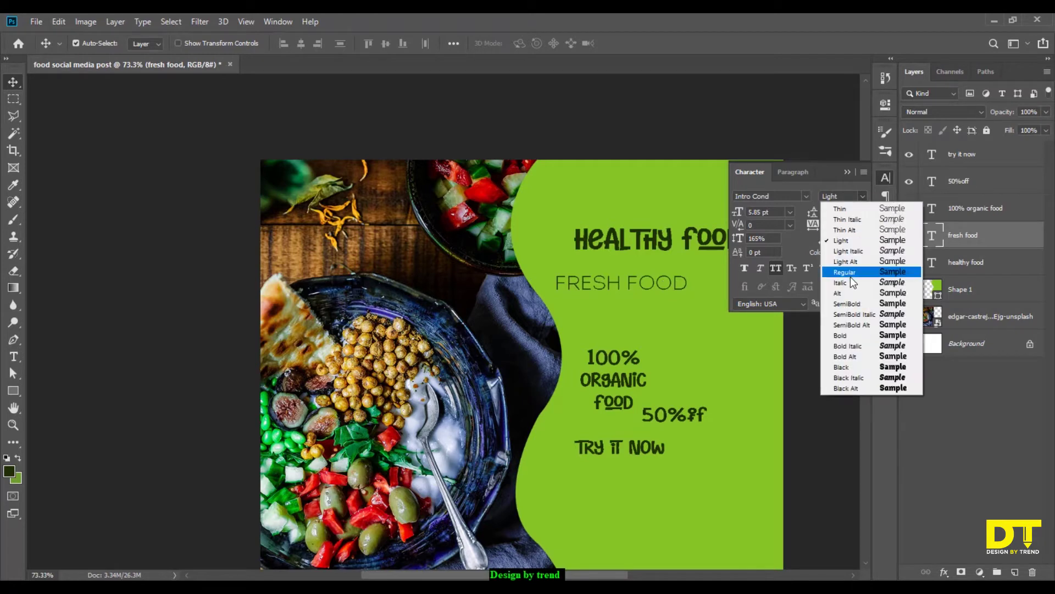
{"action": "left_click", "coordinate": [847, 268]}
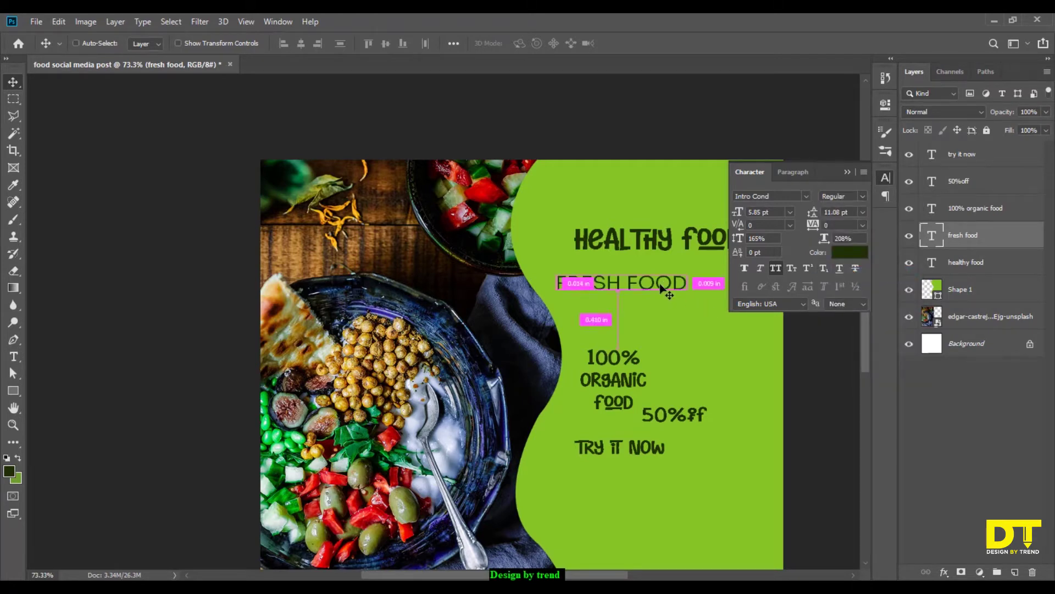
Step: Scale the "fresh food" text down to about 54% and place it centred directly beneath the "healthy food" heading
{"action": "key", "text": "ctrl+t"}
{"action": "left_click_drag", "start_coordinate": [687, 273], "coordinate": [627, 285]}
{"action": "left_click", "coordinate": [836, 188]}
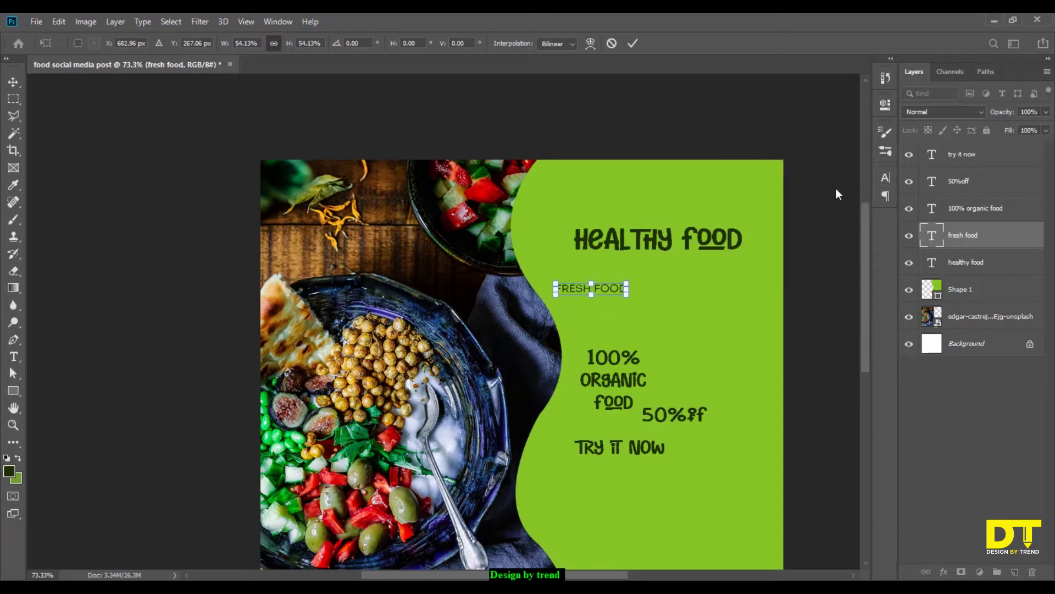
{"action": "left_click", "coordinate": [632, 43]}
{"action": "left_click_drag", "start_coordinate": [600, 290], "coordinate": [664, 264]}
Step: Widen the letter tracking of the "fresh food" text so it spans more of the heading's width
{"action": "left_click", "coordinate": [885, 178]}
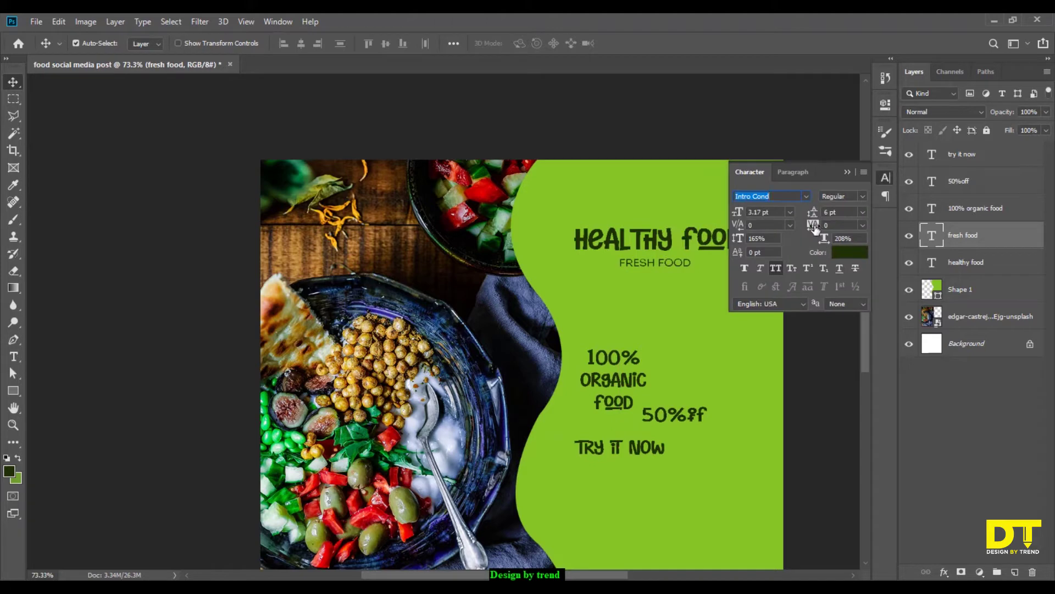
{"action": "left_click_drag", "start_coordinate": [814, 226], "coordinate": [849, 227]}
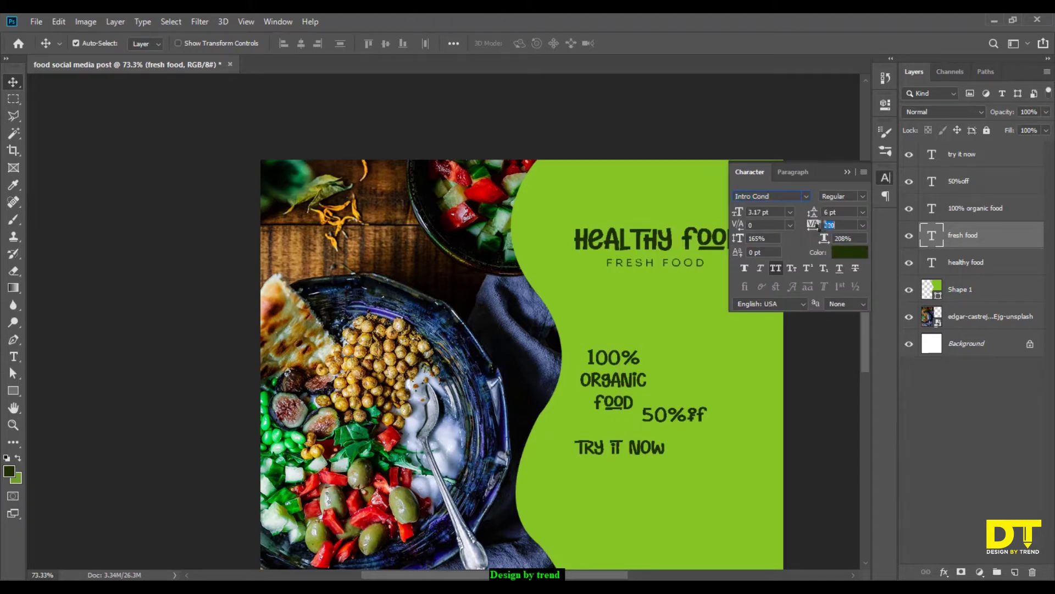
{"action": "left_click", "coordinate": [851, 168]}
Step: Move the "100% organic food" text up toward the "fresh food" line and enlarge it to about 109%
{"action": "left_click_drag", "start_coordinate": [618, 365], "coordinate": [644, 336]}
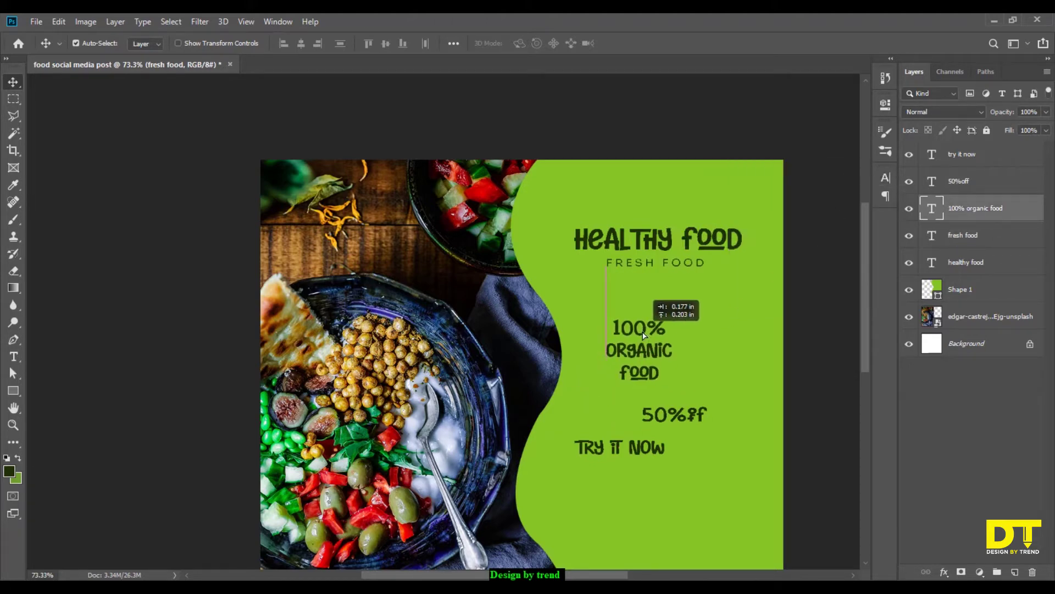
{"action": "scroll", "coordinate": [647, 391], "scroll_direction": "up", "scroll_amount": 1}
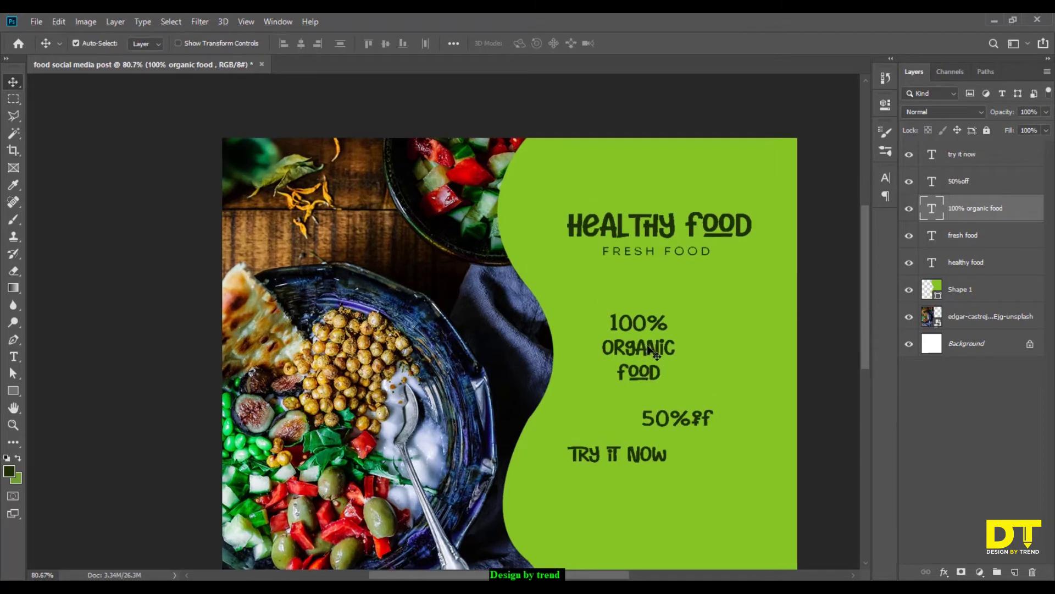
{"action": "key", "text": "ctrl+t"}
{"action": "mouse_move", "coordinate": [672, 311]}
{"action": "left_mouse_down"}
{"action": "mouse_move", "coordinate": [693, 274]}
{"action": "mouse_move", "coordinate": [681, 304]}
{"action": "left_mouse_up"}
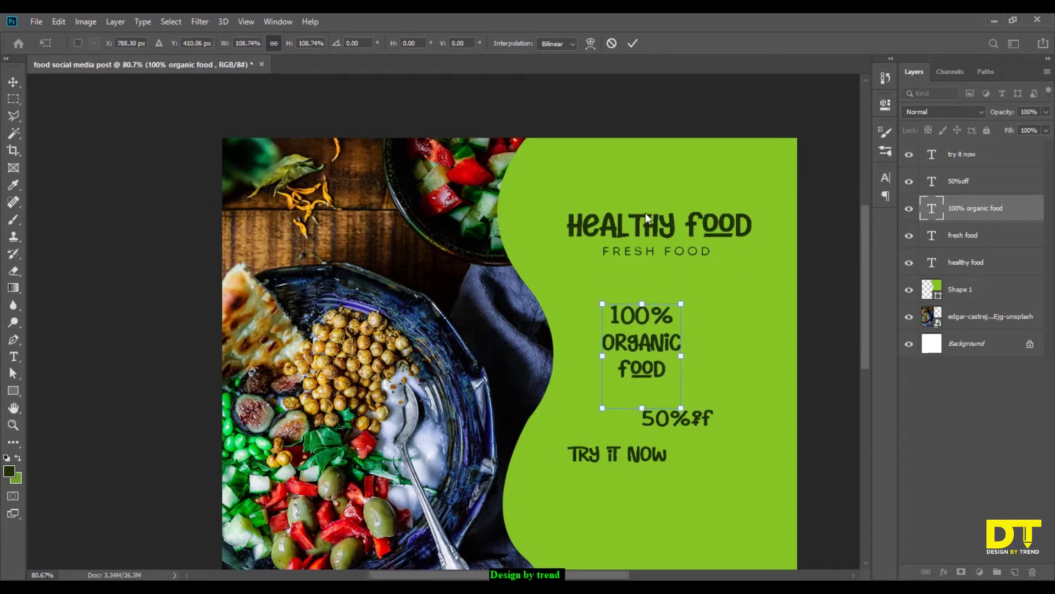
{"action": "left_click", "coordinate": [632, 43]}
Step: Make two copies of the "100% organic food" text, one on each side, and reduce the left copy to "food"
{"action": "left_click_drag", "start_coordinate": [666, 349], "coordinate": [567, 303]}
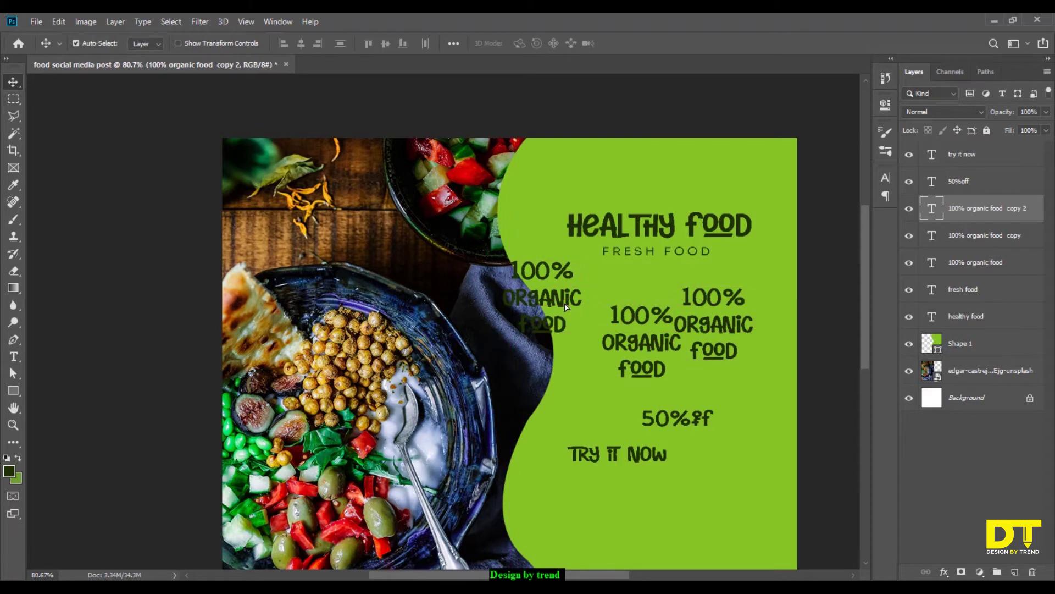
{"action": "key", "text": "t"}
{"action": "left_click_drag", "start_coordinate": [510, 259], "coordinate": [607, 292]}
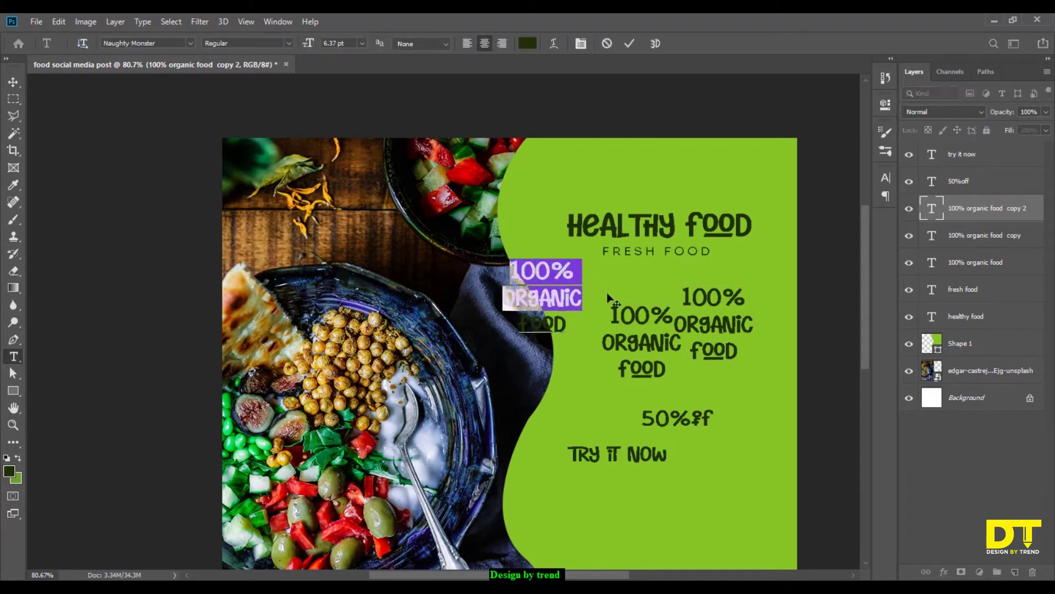
{"action": "key", "text": "BackSpace"}
{"action": "left_click", "coordinate": [16, 80]}
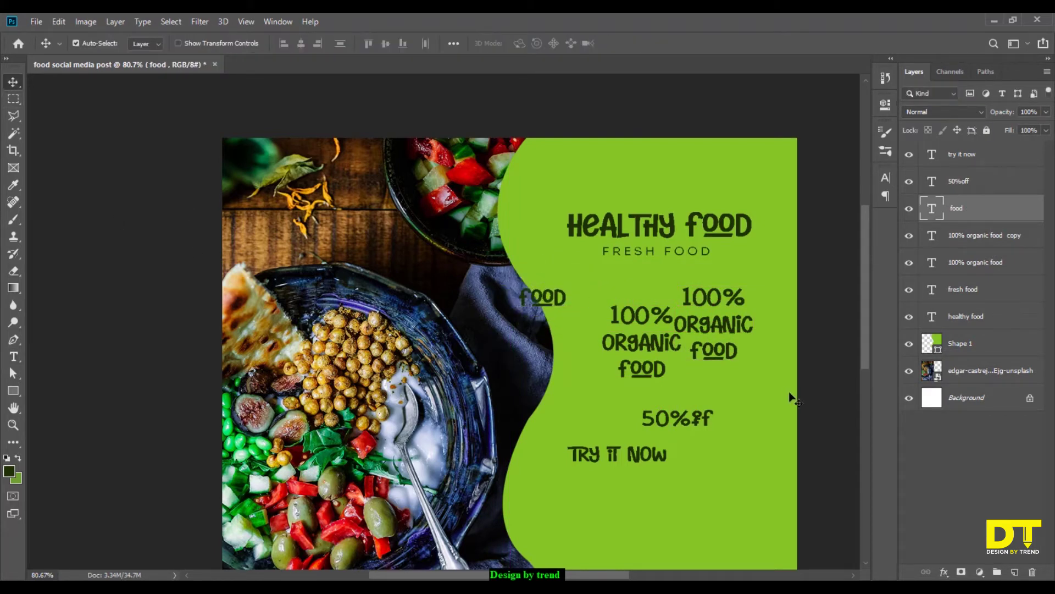
Step: Delete "100%" and "food" from the right copy so that it contains only "organic"
{"action": "key", "text": "t"}
{"action": "left_click_drag", "start_coordinate": [681, 297], "coordinate": [747, 298]}
{"action": "key", "text": "BackSpace"}
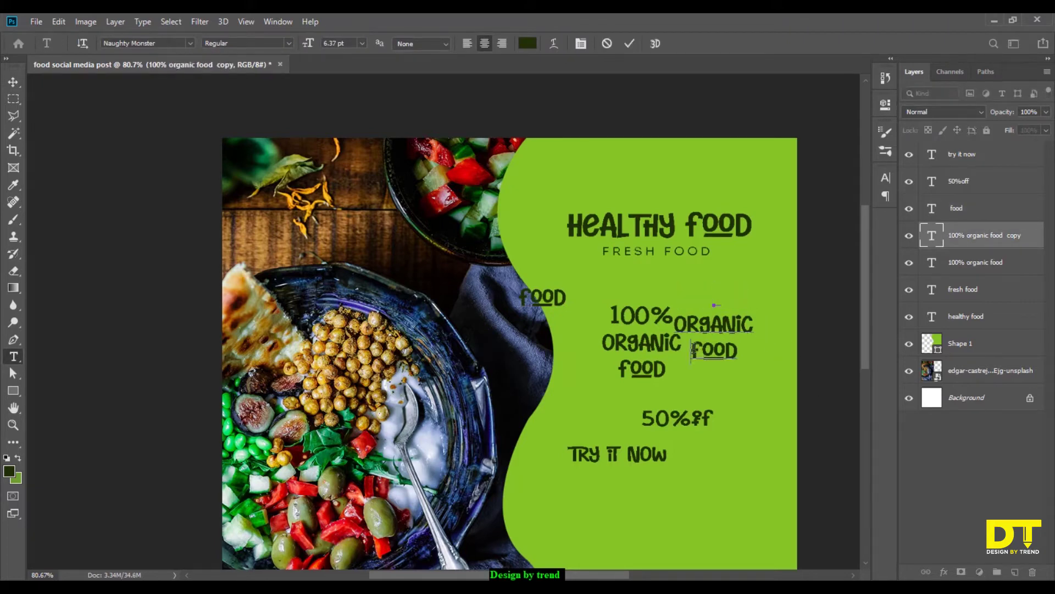
{"action": "left_click_drag", "start_coordinate": [692, 350], "coordinate": [739, 352]}
{"action": "key", "text": "BackSpace"}
{"action": "left_click", "coordinate": [13, 81]}
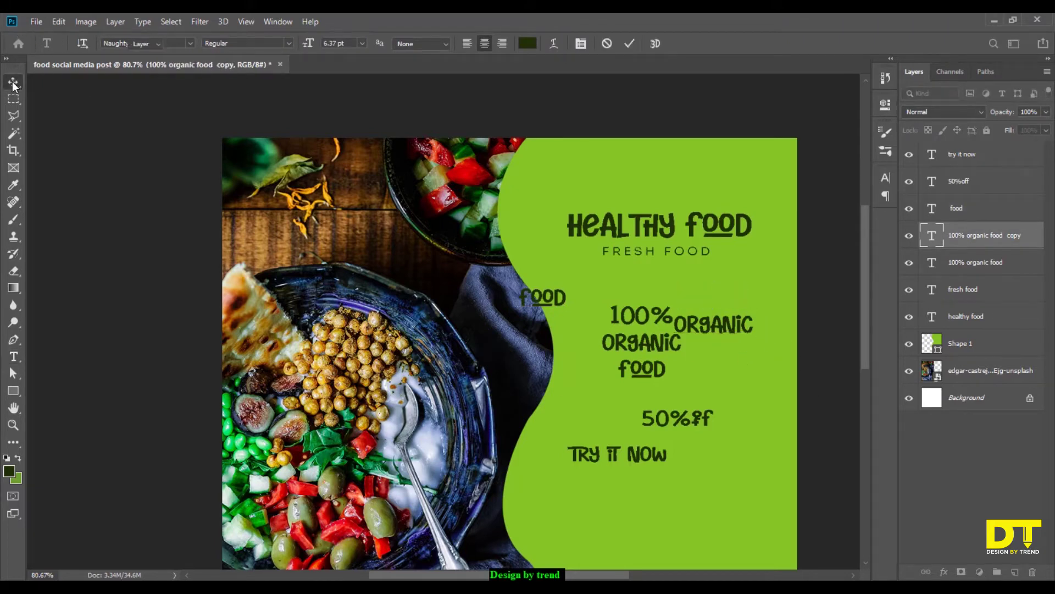
Step: Delete "organic" and "food" from the original three-line text, keeping only "100%", and commit it
{"action": "key", "text": "t"}
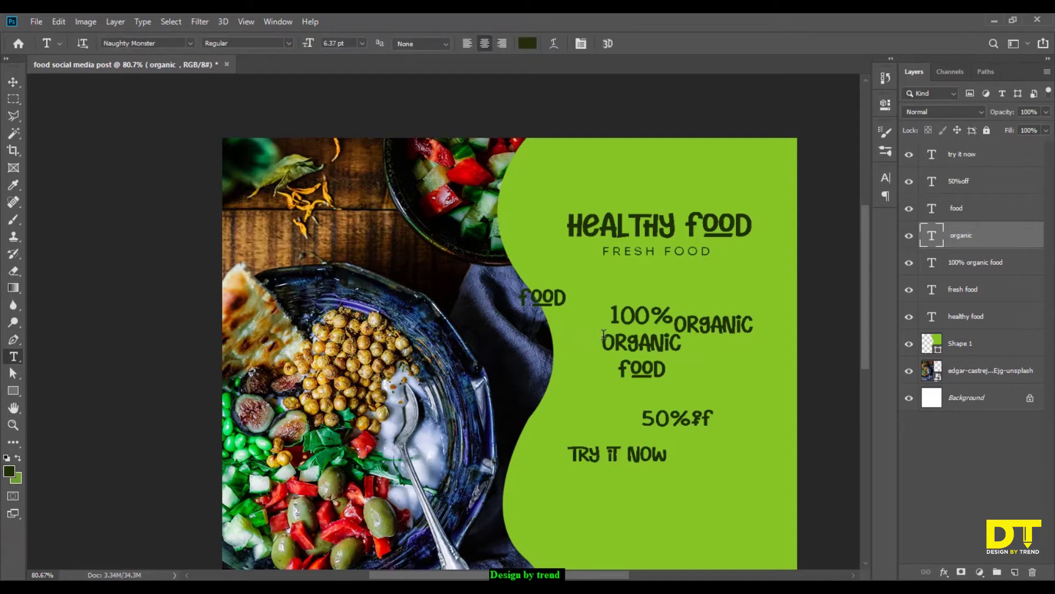
{"action": "left_click_drag", "start_coordinate": [604, 335], "coordinate": [707, 377]}
{"action": "key", "text": "BackSpace"}
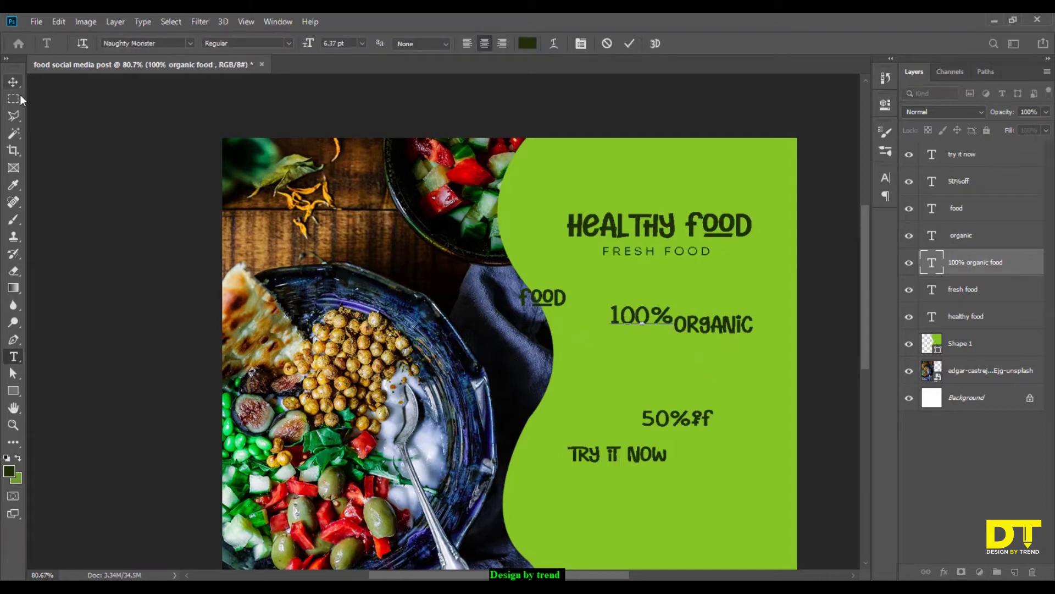
{"action": "left_click", "coordinate": [13, 81]}
Step: Move "100%" up beneath the "fresh food" line and place the separate "organic" text under it
{"action": "left_click_drag", "start_coordinate": [621, 314], "coordinate": [636, 289]}
{"action": "left_click_drag", "start_coordinate": [700, 330], "coordinate": [652, 317]}
{"action": "key", "text": "ctrl+t"}
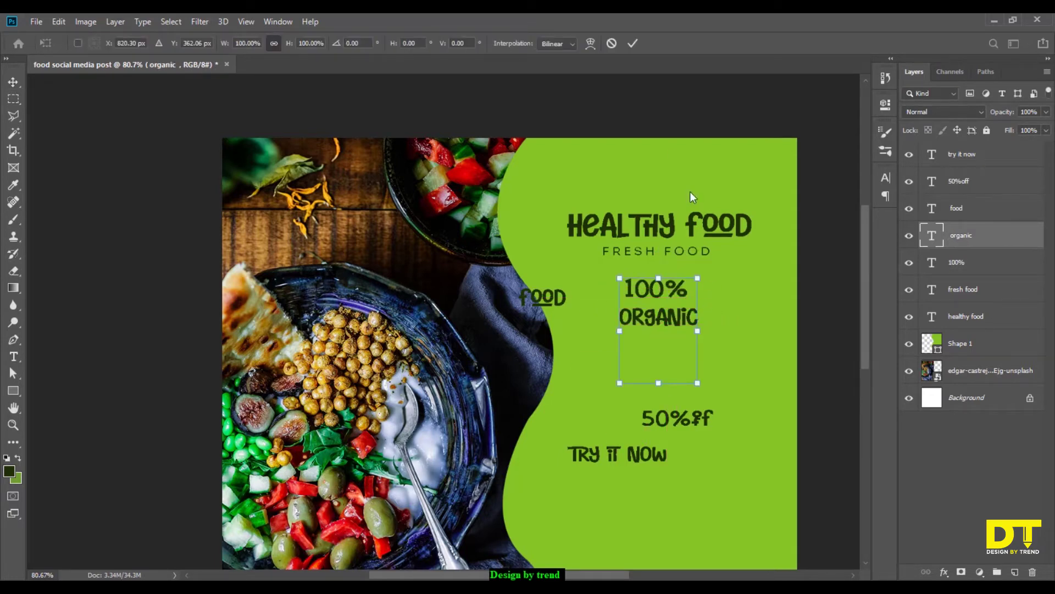
{"action": "left_click", "coordinate": [633, 43]}
{"action": "left_click_drag", "start_coordinate": [680, 318], "coordinate": [673, 336]}
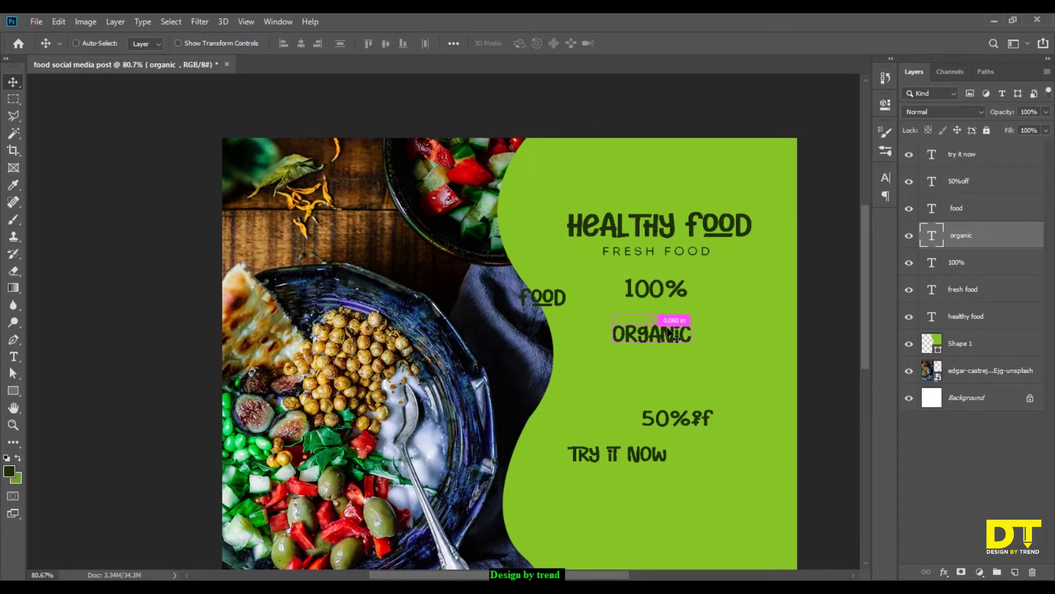
Step: Enlarge the "organic" text to about 139% and position it centred directly beneath "100%"
{"action": "key", "text": "ctrl+t"}
{"action": "left_click_drag", "start_coordinate": [729, 266], "coordinate": [731, 264]}
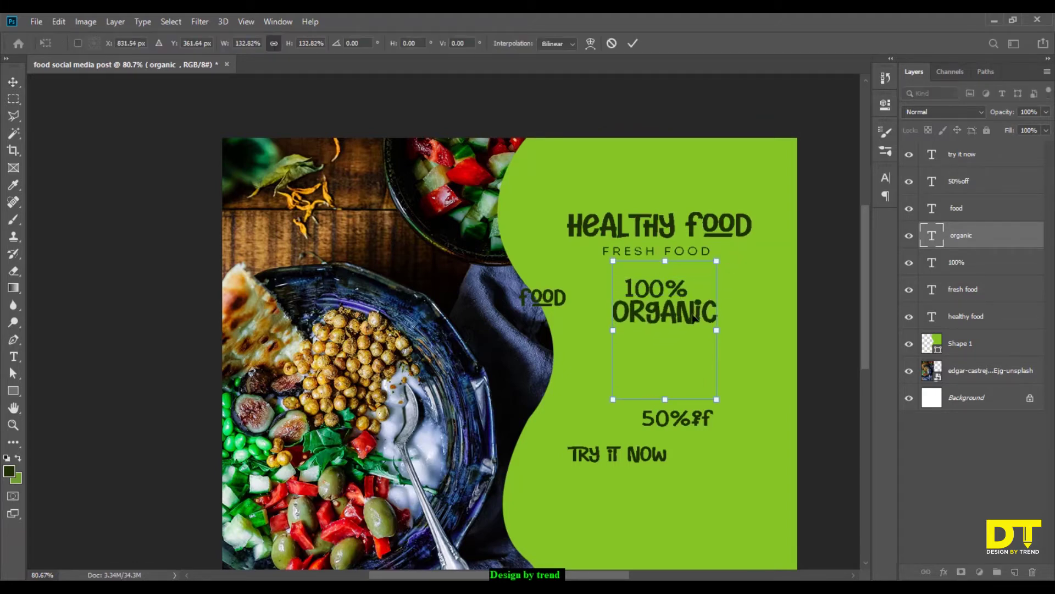
{"action": "left_click_drag", "start_coordinate": [692, 311], "coordinate": [683, 319]}
{"action": "left_click_drag", "start_coordinate": [707, 269], "coordinate": [713, 268]}
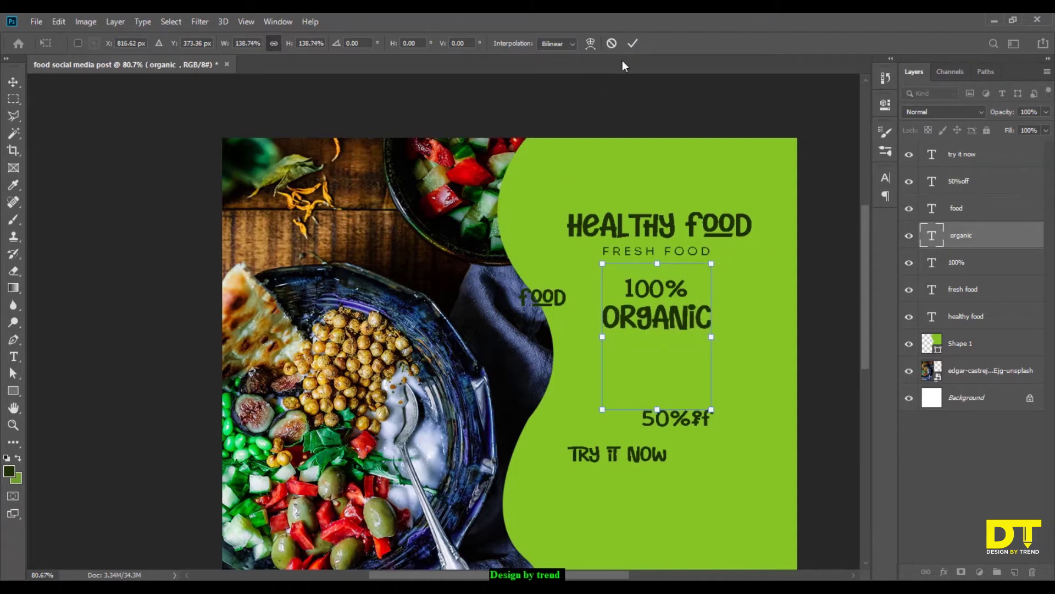
{"action": "left_click", "coordinate": [633, 44]}
Step: Move the separate "food" text directly beneath "organic", keeping its size
{"action": "left_click_drag", "start_coordinate": [572, 304], "coordinate": [687, 356]}
{"action": "key", "text": "ctrl+t"}
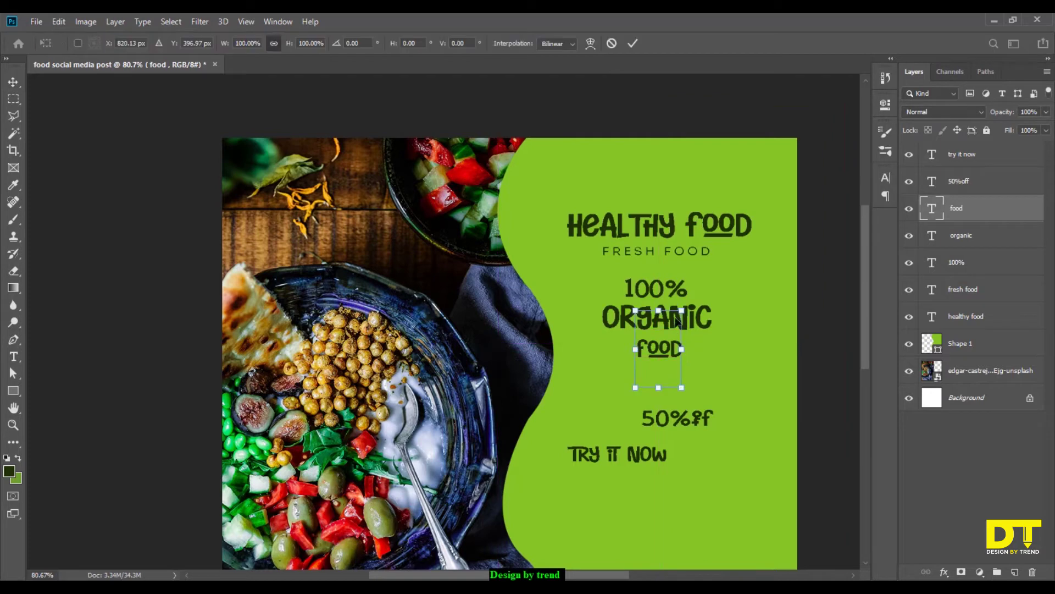
{"action": "left_click", "coordinate": [632, 47]}
Step: Set the font size of both the separate "food" text and the "100%" text to 6 pt
{"action": "left_click", "coordinate": [886, 178]}
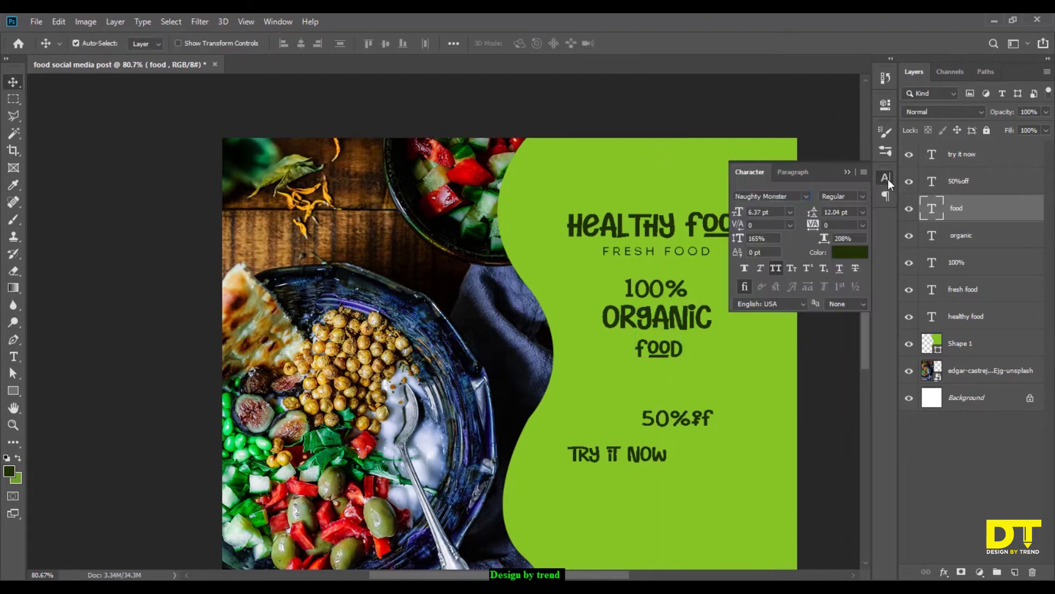
{"action": "left_click", "coordinate": [775, 213]}
{"action": "left_click_drag", "start_coordinate": [777, 214], "coordinate": [719, 206]}
{"action": "type", "text": "6"}
{"action": "key", "text": "Return"}
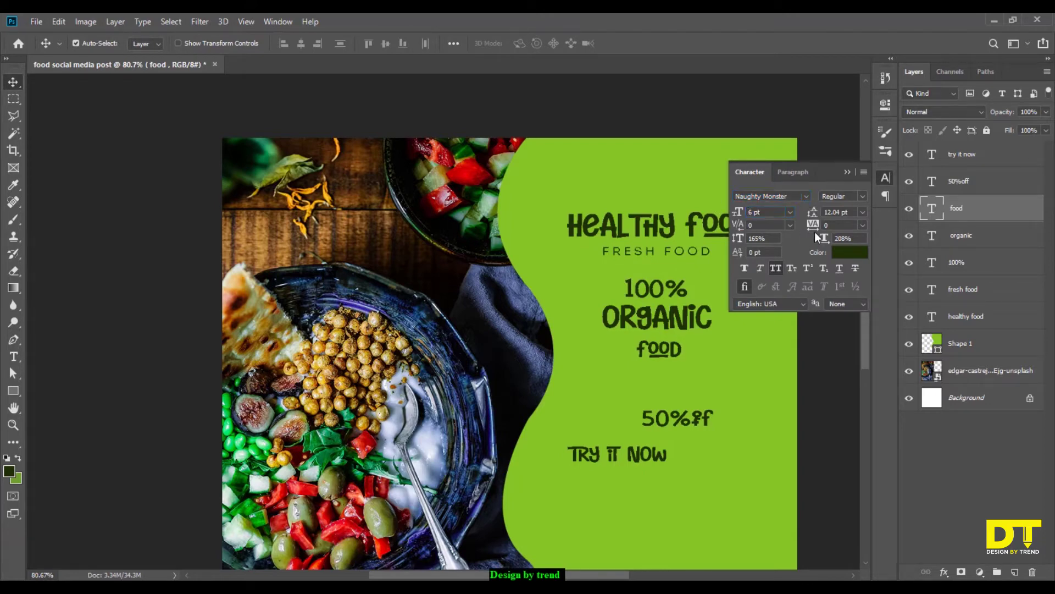
{"action": "left_click", "coordinate": [677, 300]}
{"action": "left_click_drag", "start_coordinate": [769, 213], "coordinate": [717, 214]}
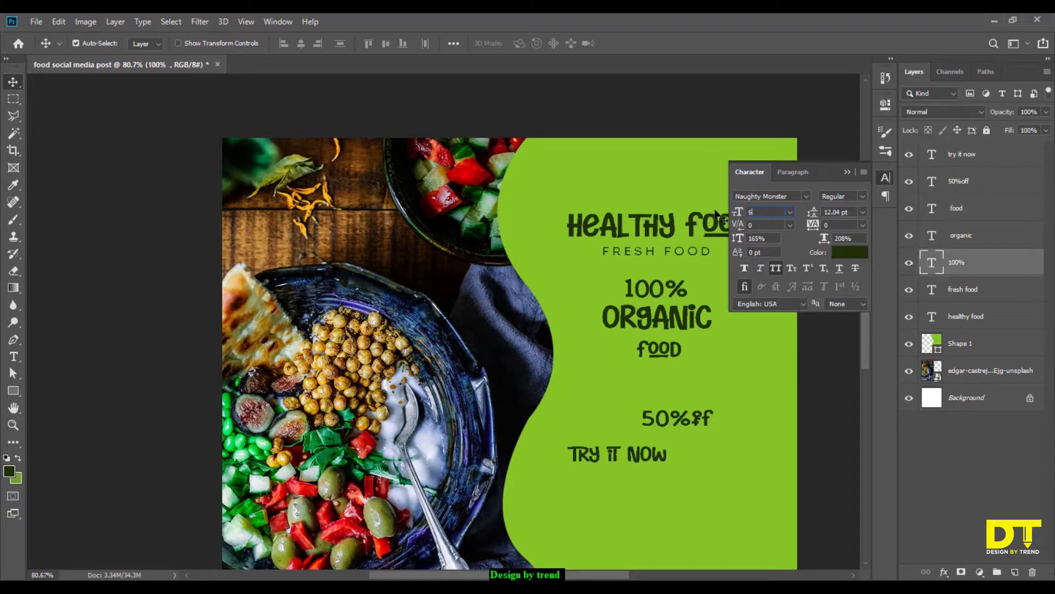
{"action": "key", "text": "Return"}
{"action": "left_click", "coordinate": [847, 172]}
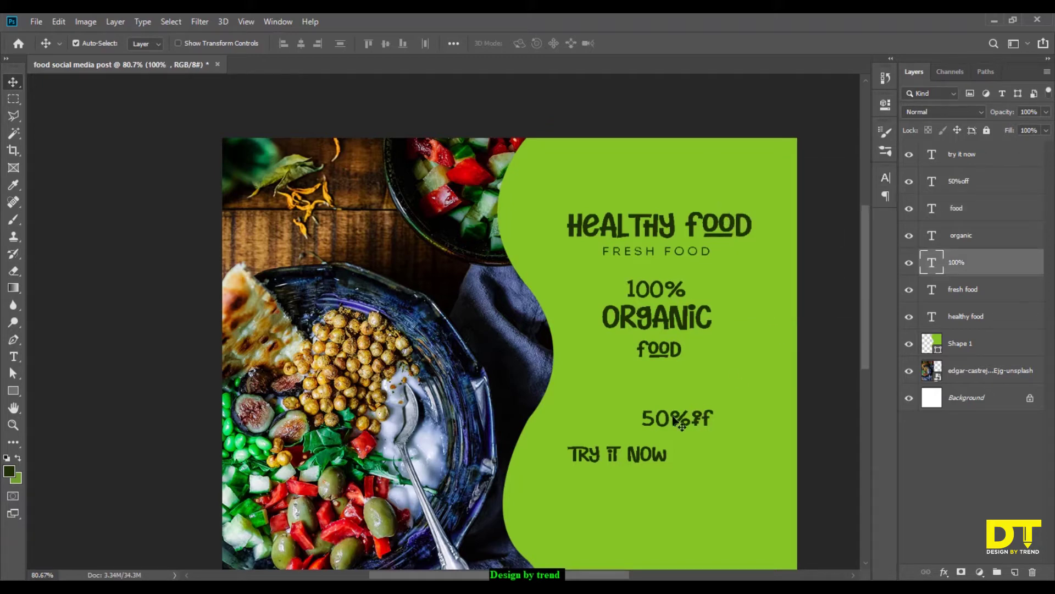
Step: Change the font of the "50%off" text to Bunny Baby
{"action": "left_click", "coordinate": [674, 419]}
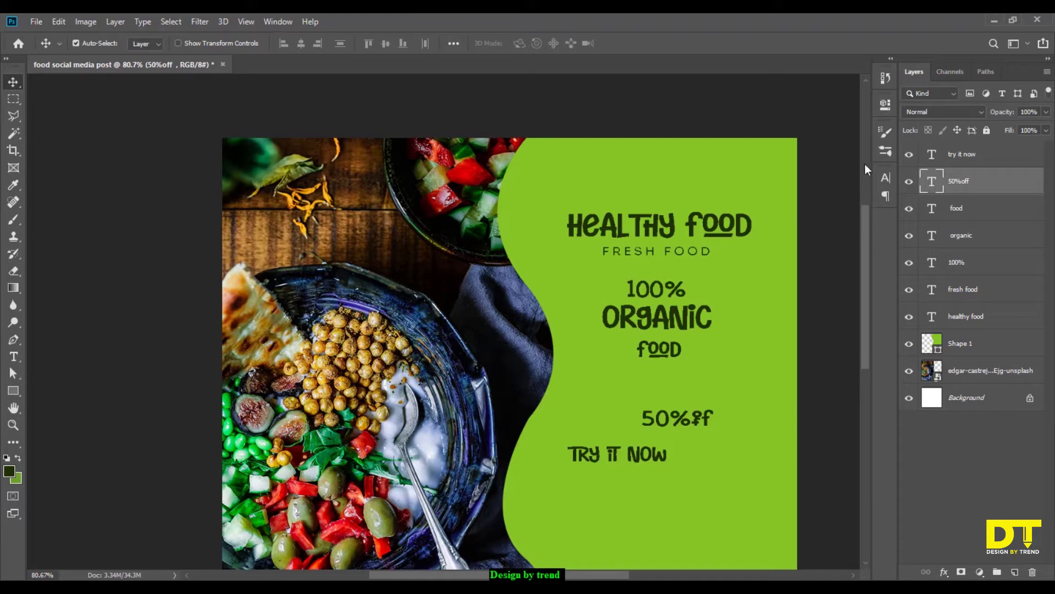
{"action": "left_click", "coordinate": [885, 177]}
{"action": "left_click", "coordinate": [804, 196]}
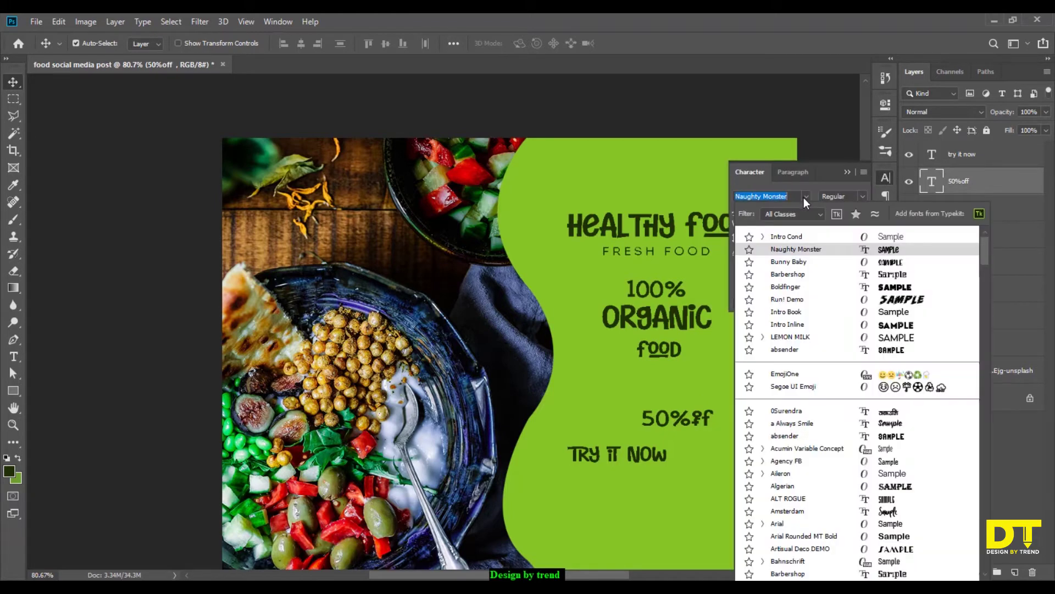
{"action": "left_click", "coordinate": [803, 222]}
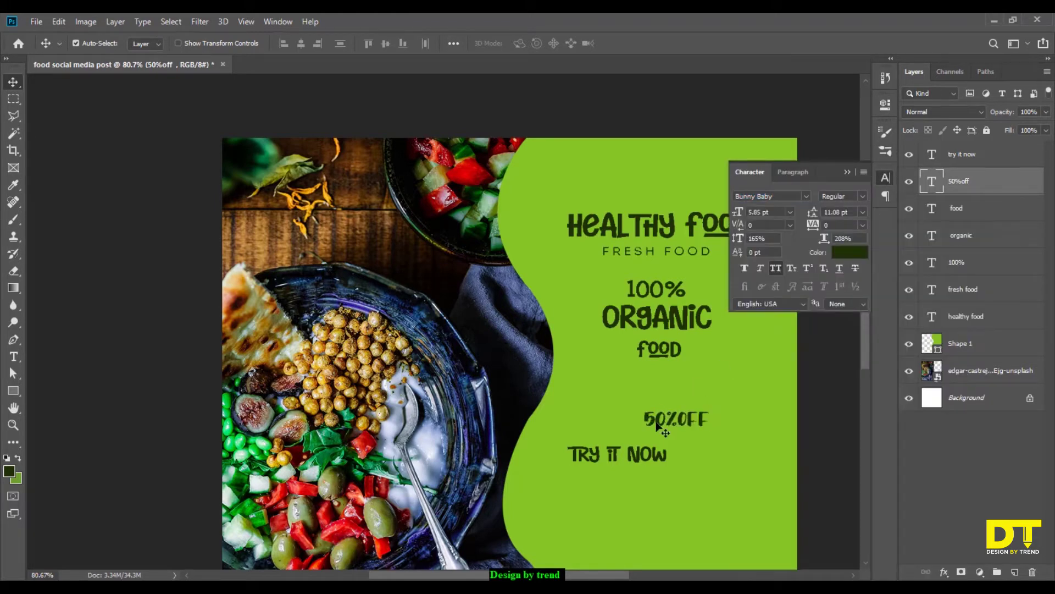
Step: Break the "50%off" text into two lines, with "50%" above "off", and commit it
{"action": "key", "text": "t"}
{"action": "left_click", "coordinate": [683, 415]}
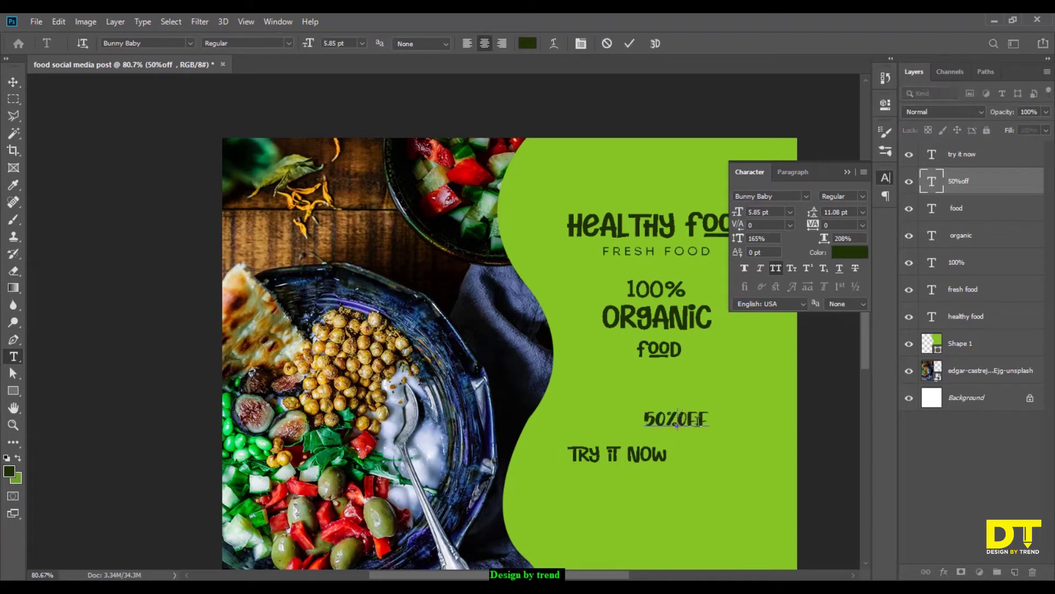
{"action": "key", "text": "Return"}
{"action": "left_click", "coordinate": [11, 77]}
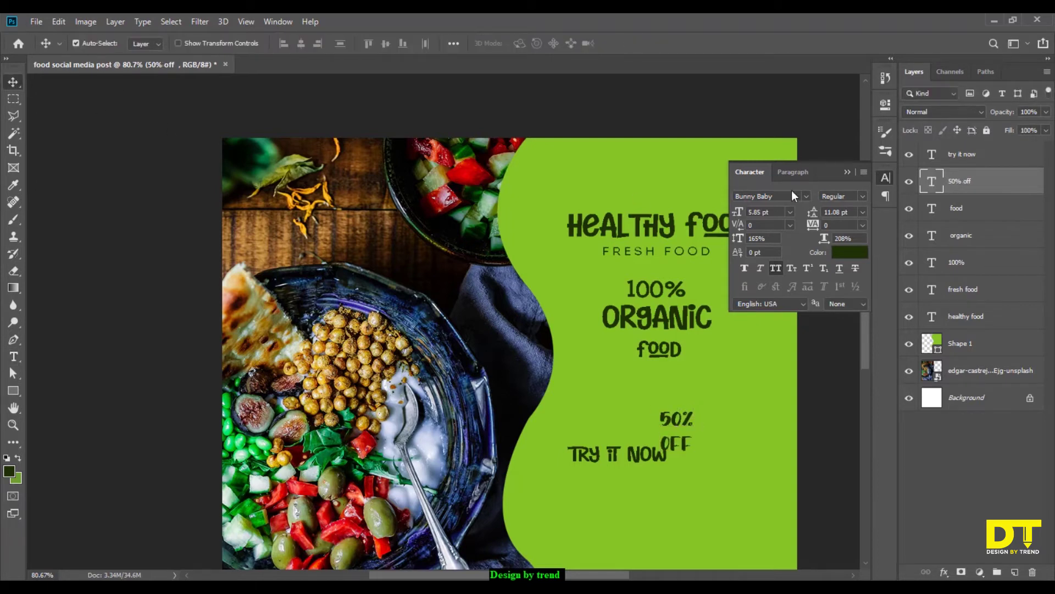
{"action": "left_click", "coordinate": [847, 174]}
Step: Move "try it now" lower on the green shape, and enlarge "50% off" to about 14.64 pt, placing it just above
{"action": "left_click_drag", "start_coordinate": [697, 440], "coordinate": [656, 528]}
{"action": "left_click_drag", "start_coordinate": [666, 361], "coordinate": [714, 246]}
{"action": "key", "text": "ctrl+t"}
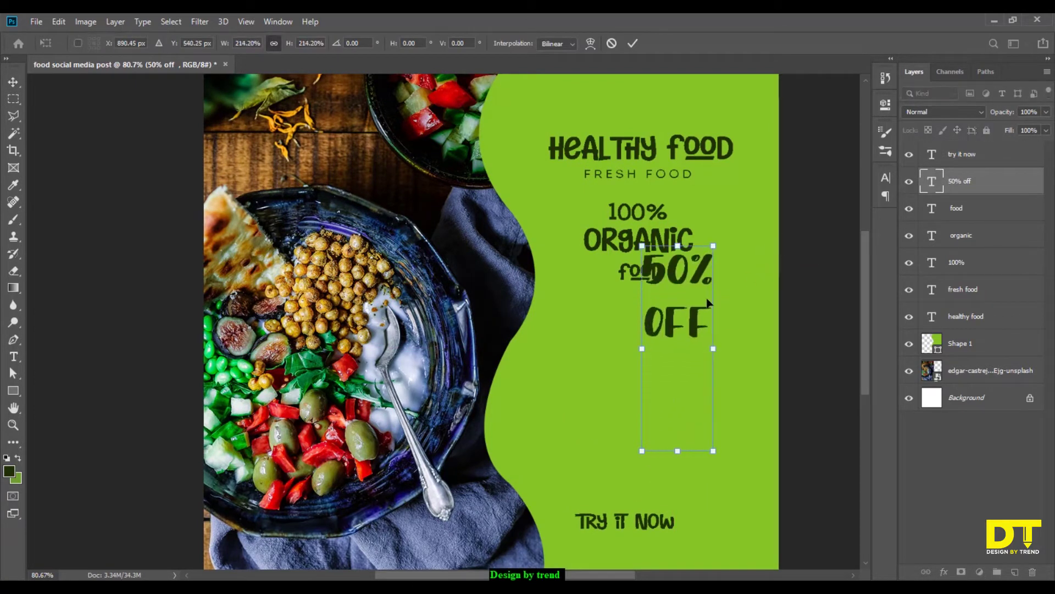
{"action": "left_click_drag", "start_coordinate": [697, 311], "coordinate": [658, 412]}
{"action": "left_click_drag", "start_coordinate": [674, 349], "coordinate": [720, 300]}
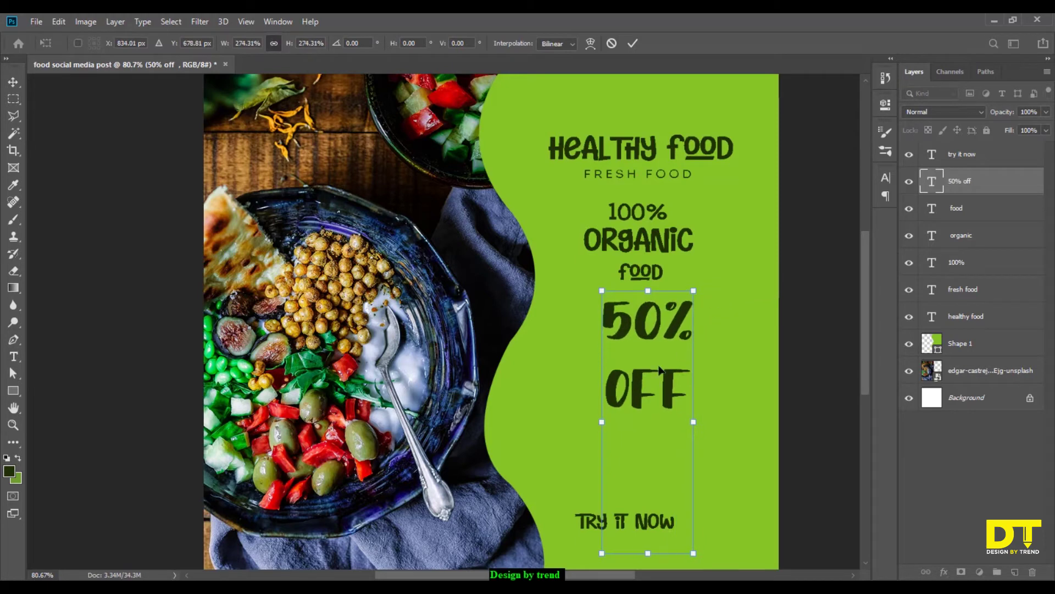
{"action": "left_click_drag", "start_coordinate": [658, 372], "coordinate": [648, 431]}
{"action": "left_click_drag", "start_coordinate": [682, 346], "coordinate": [655, 359]}
{"action": "left_click", "coordinate": [633, 43]}
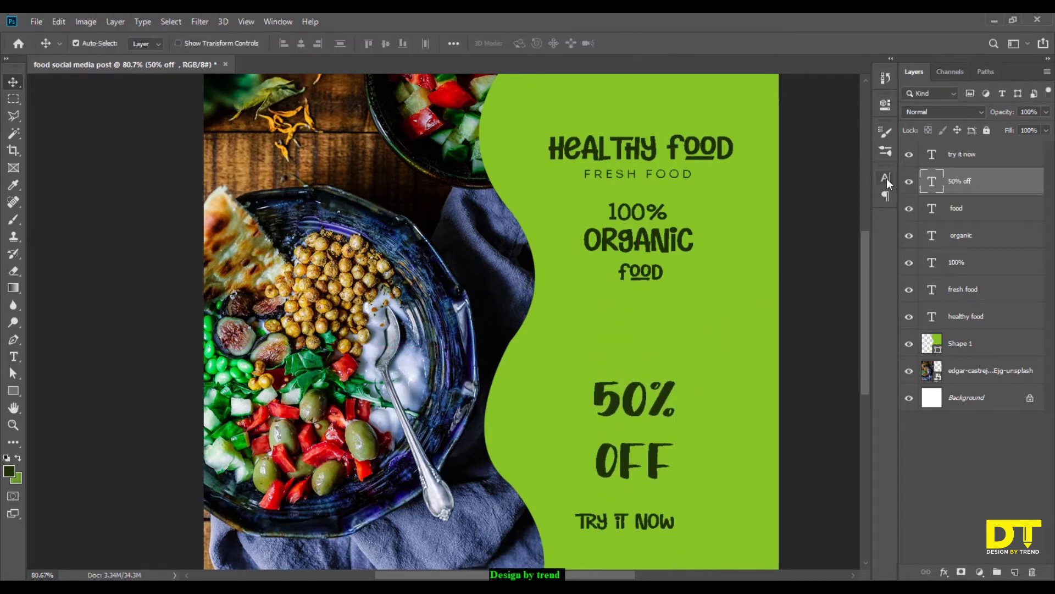
Step: Tighten the leading of the "50% off" text to about 18.71 pt and deselect it
{"action": "left_click", "coordinate": [885, 178]}
{"action": "left_click_drag", "start_coordinate": [812, 216], "coordinate": [807, 216]}
{"action": "left_click", "coordinate": [847, 172]}
{"action": "left_click", "coordinate": [822, 233]}
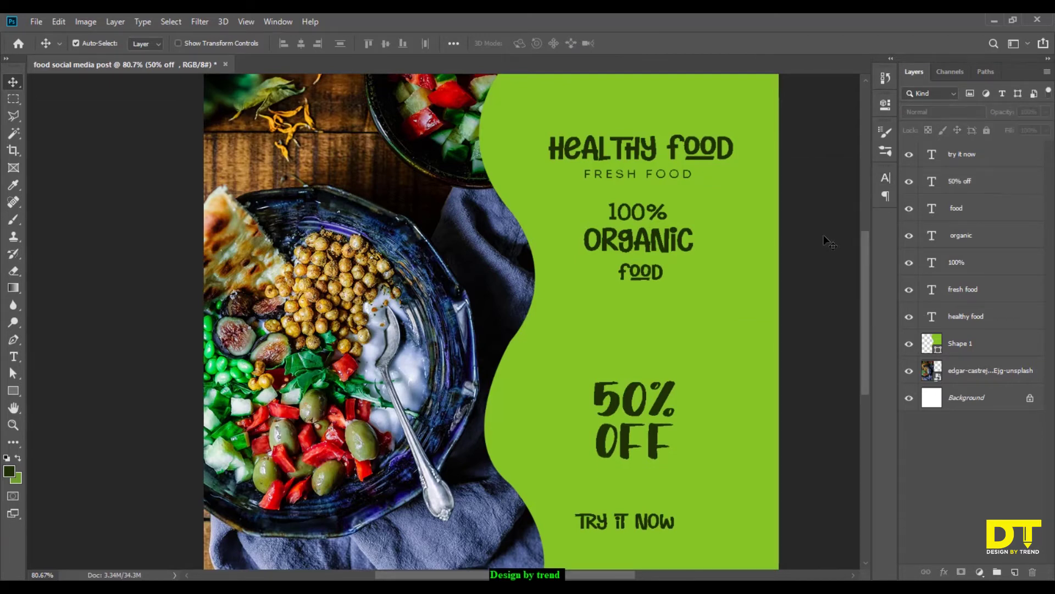
Step: Recolor the "healthy food" heading to white
{"action": "key", "text": "ctrl+minus"}
{"action": "left_click", "coordinate": [614, 147]}
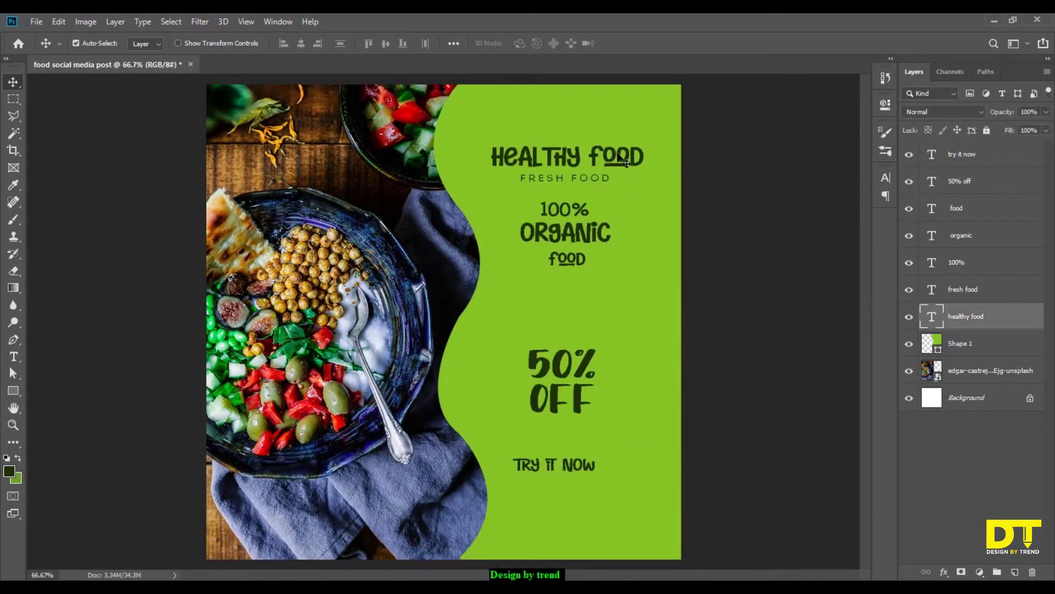
{"action": "left_click", "coordinate": [885, 177]}
{"action": "left_click", "coordinate": [850, 252]}
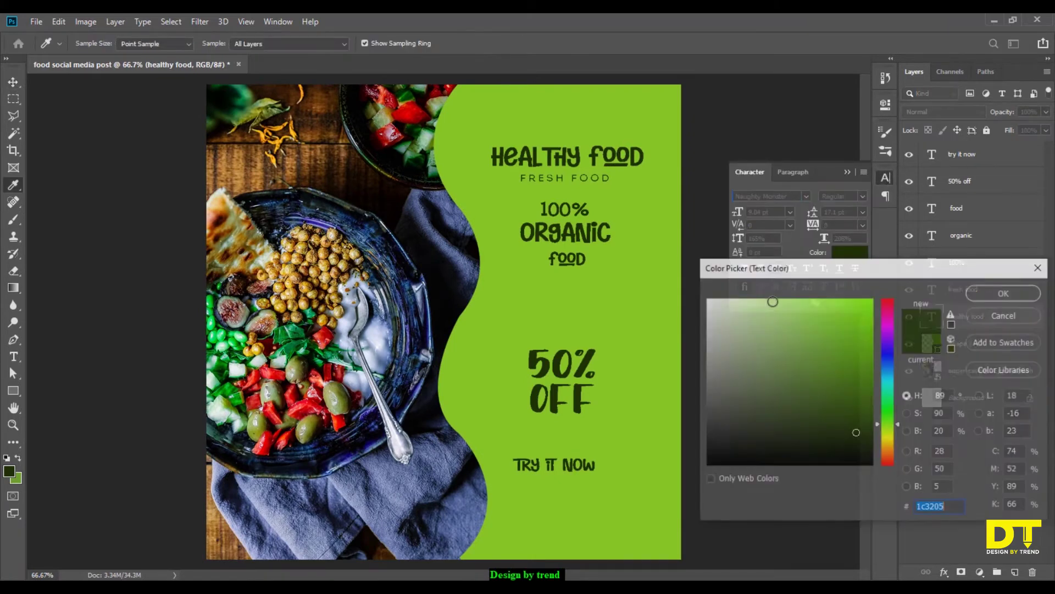
{"action": "left_click", "coordinate": [707, 298]}
{"action": "key", "text": "Return"}
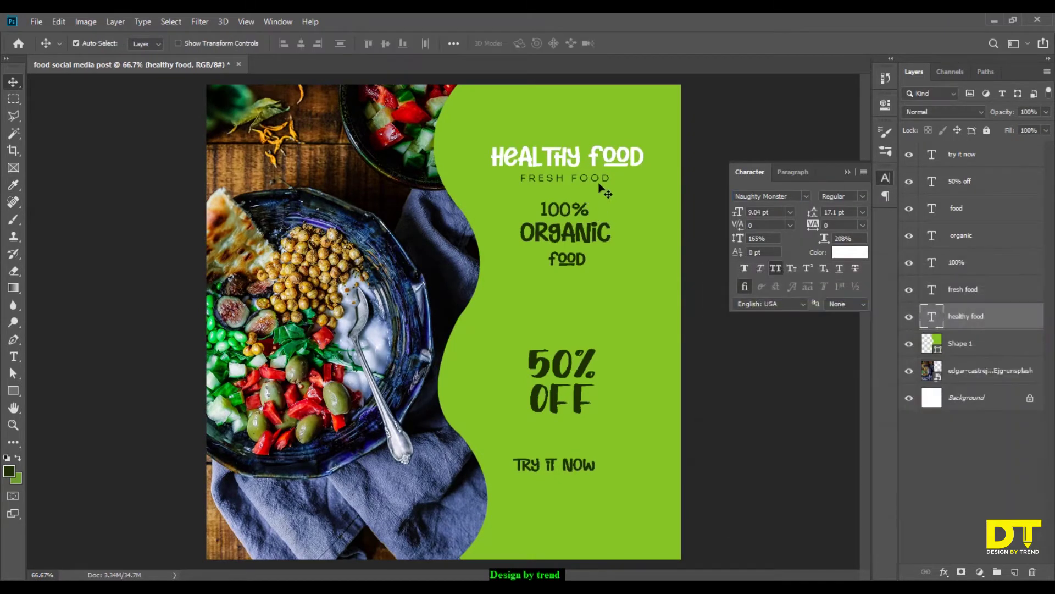
Step: Recolor the "fresh food" line to off-white fbfbfb and deselect it
{"action": "left_click", "coordinate": [602, 180]}
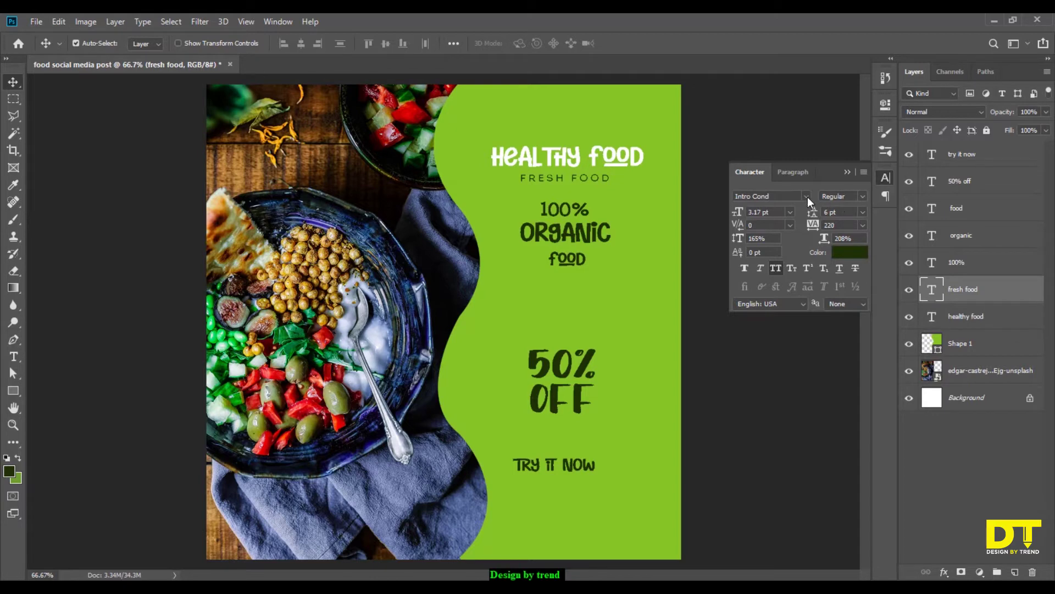
{"action": "left_click", "coordinate": [854, 253]}
{"action": "left_click", "coordinate": [699, 298]}
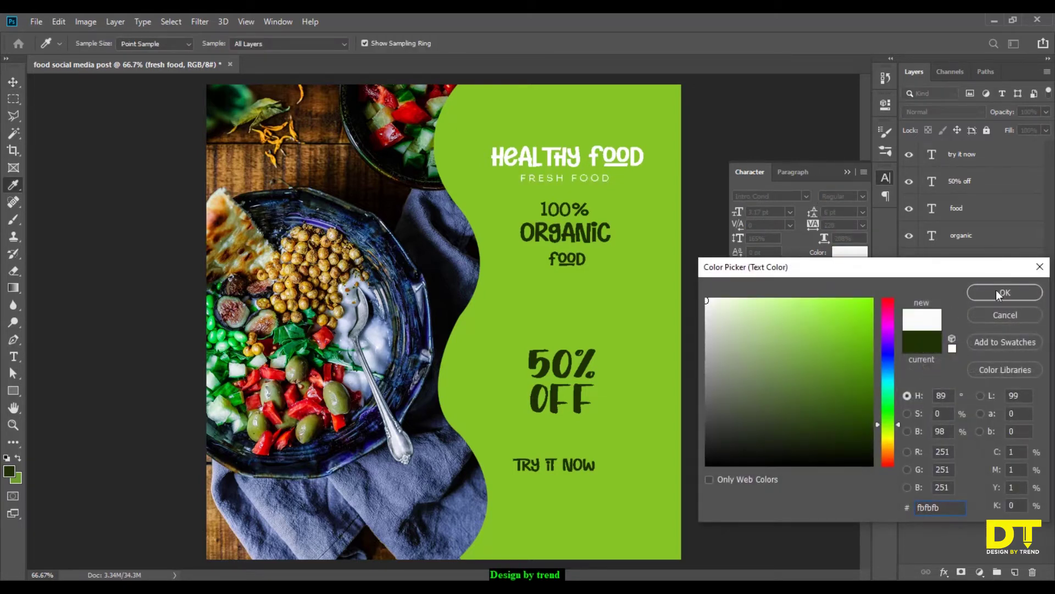
{"action": "left_click", "coordinate": [995, 289]}
{"action": "left_click", "coordinate": [743, 352]}
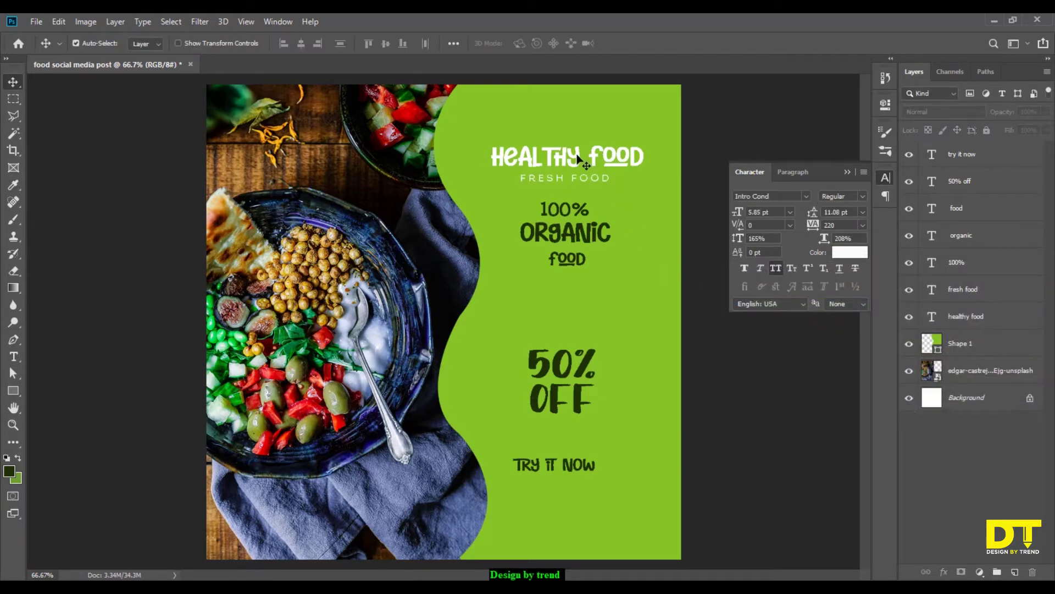
Step: Nudge "healthy food" slightly down and recolor "fresh food" with the dark green sampled from the "50% off" text
{"action": "left_click_drag", "start_coordinate": [578, 159], "coordinate": [579, 162]}
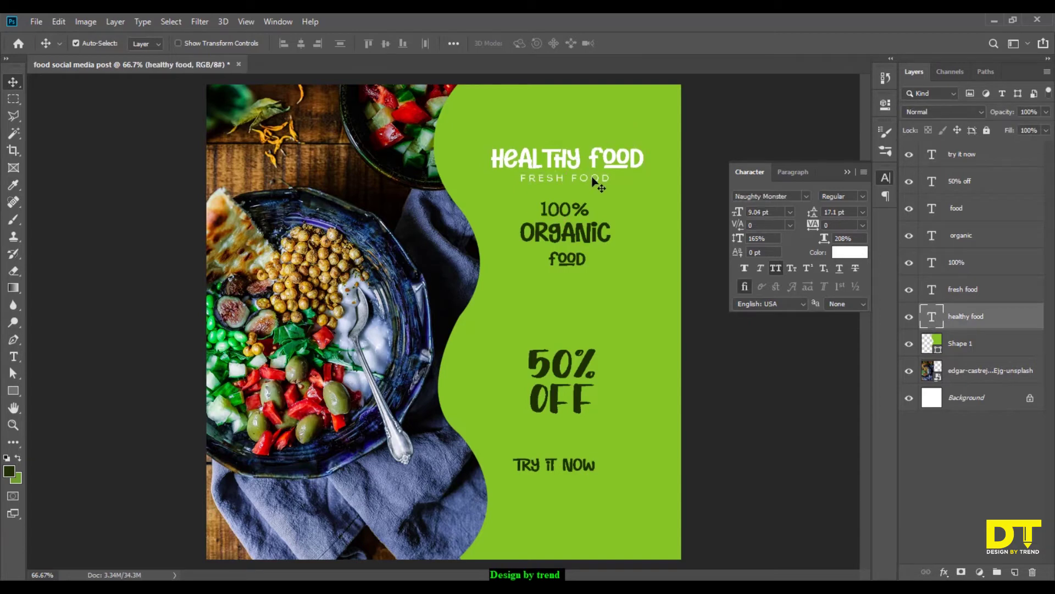
{"action": "left_click", "coordinate": [594, 179]}
{"action": "left_click", "coordinate": [839, 252]}
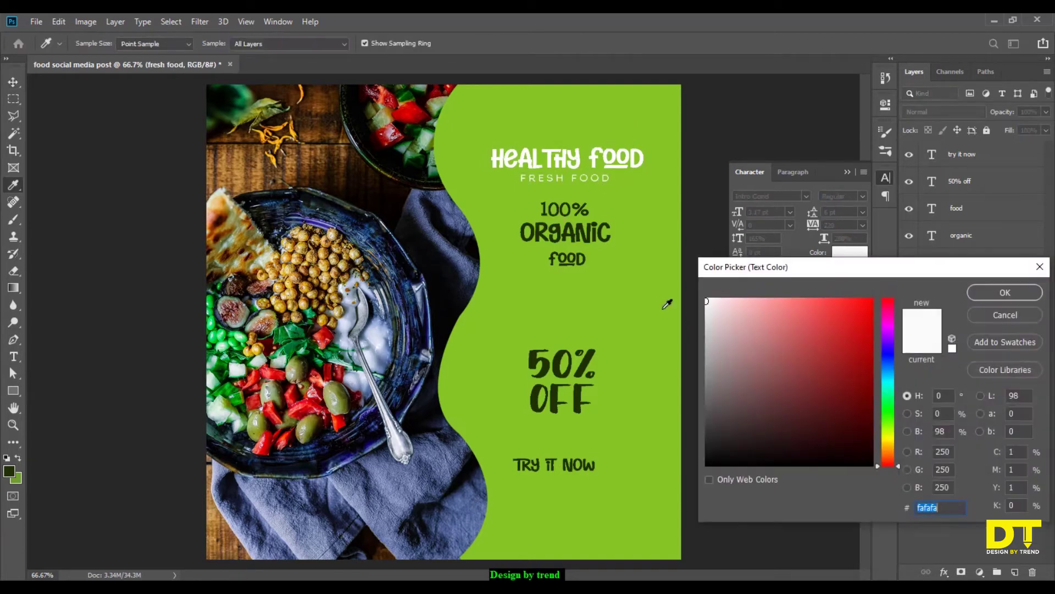
{"action": "left_click", "coordinate": [559, 358]}
{"action": "left_click", "coordinate": [1011, 291]}
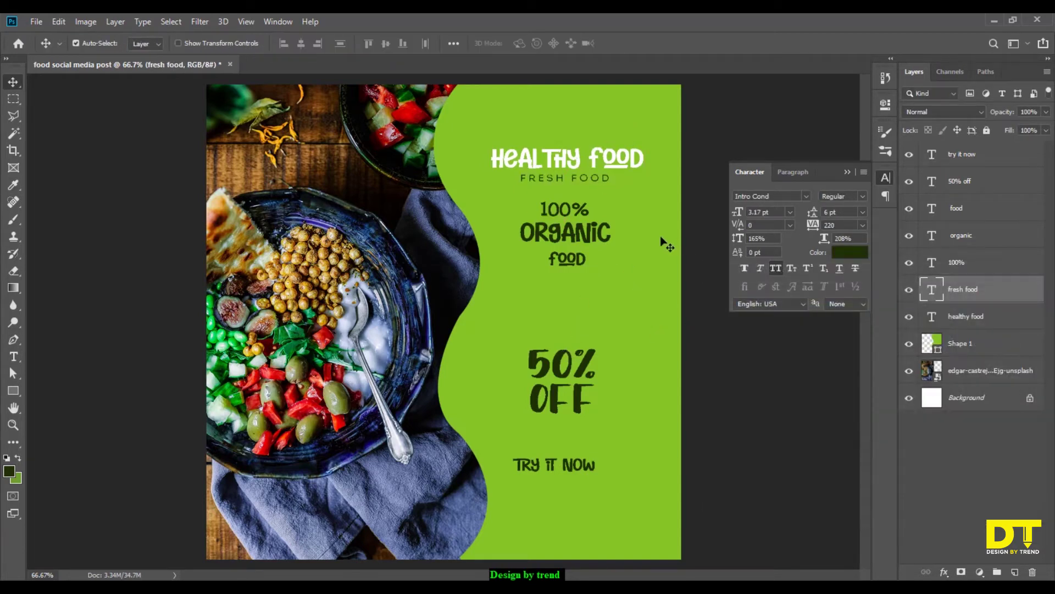
Step: Recolor the "100%" and separate "food" text layers together to white ffffff
{"action": "left_click", "coordinate": [549, 211]}
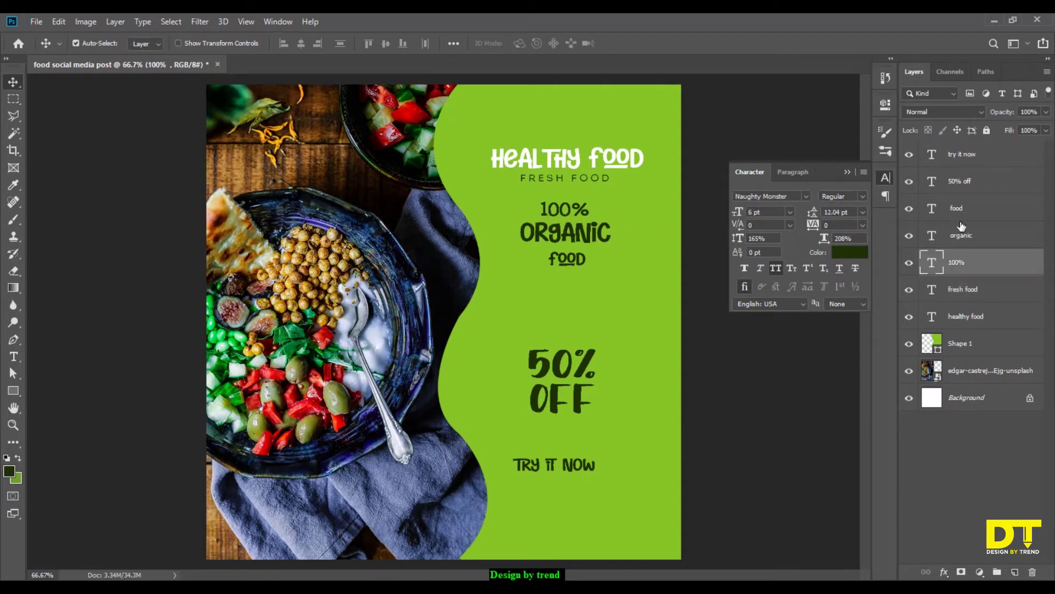
{"action": "left_click", "coordinate": [976, 213], "text": "ctrl"}
{"action": "left_click", "coordinate": [838, 253]}
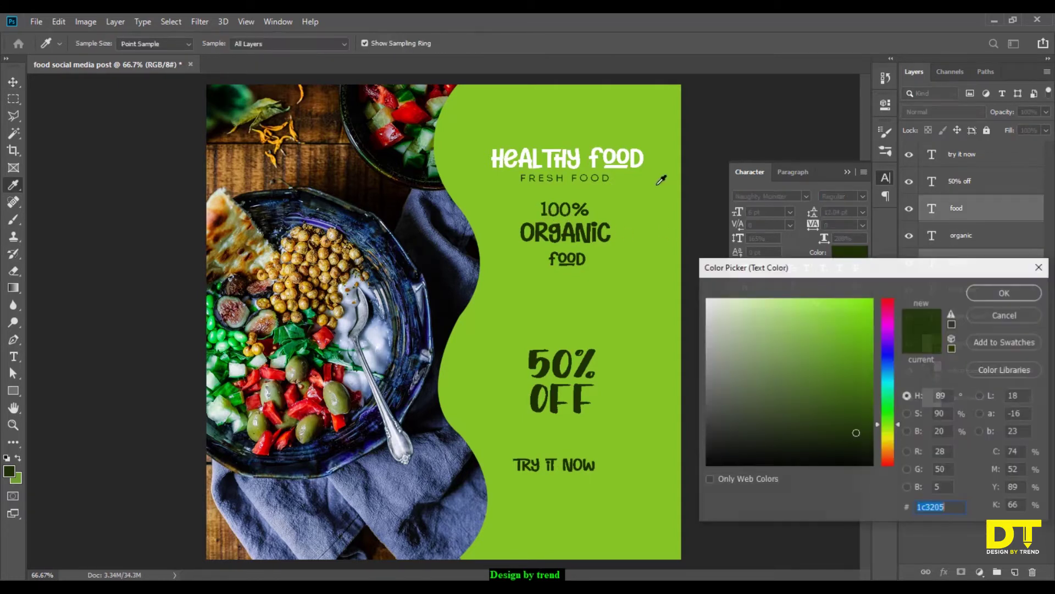
{"action": "type", "text": "ffffff"}
{"action": "left_click", "coordinate": [1004, 294]}
{"action": "key", "text": "v"}
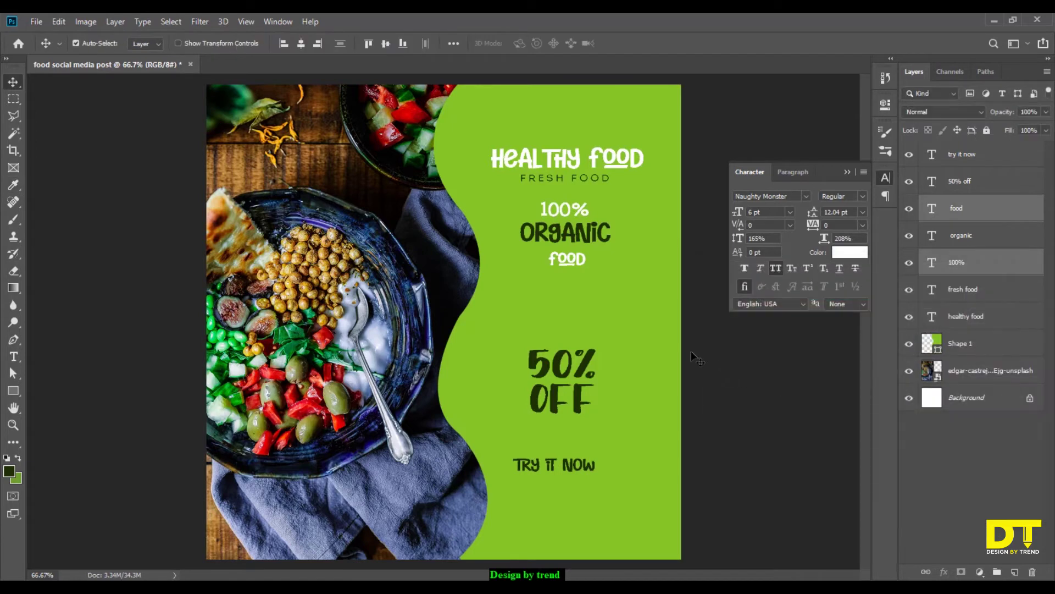
Step: Recolor the "50% off" text to bright green 81ea14
{"action": "left_click", "coordinate": [562, 367]}
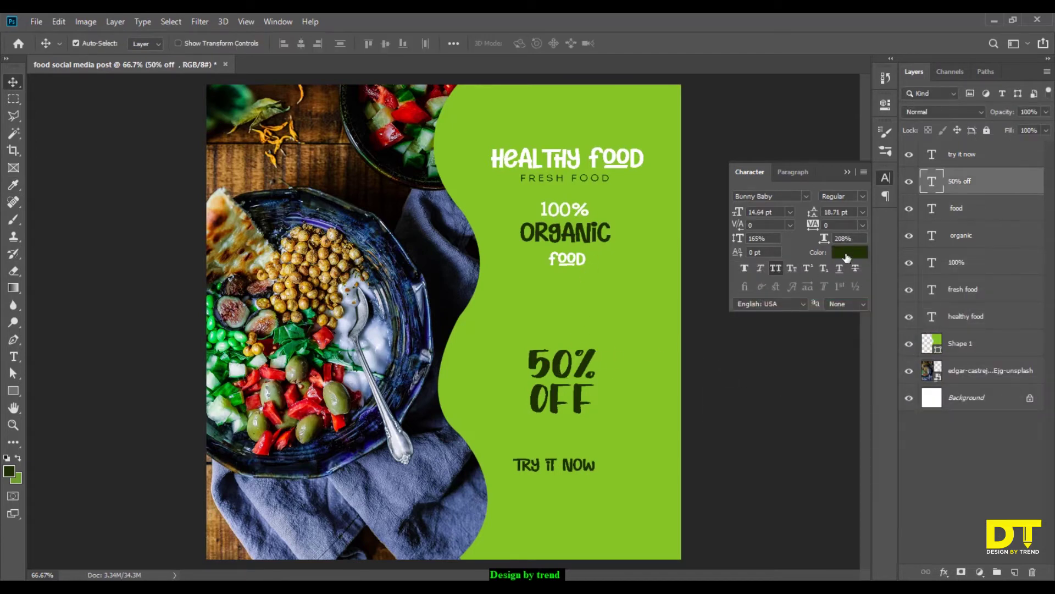
{"action": "left_click", "coordinate": [850, 253]}
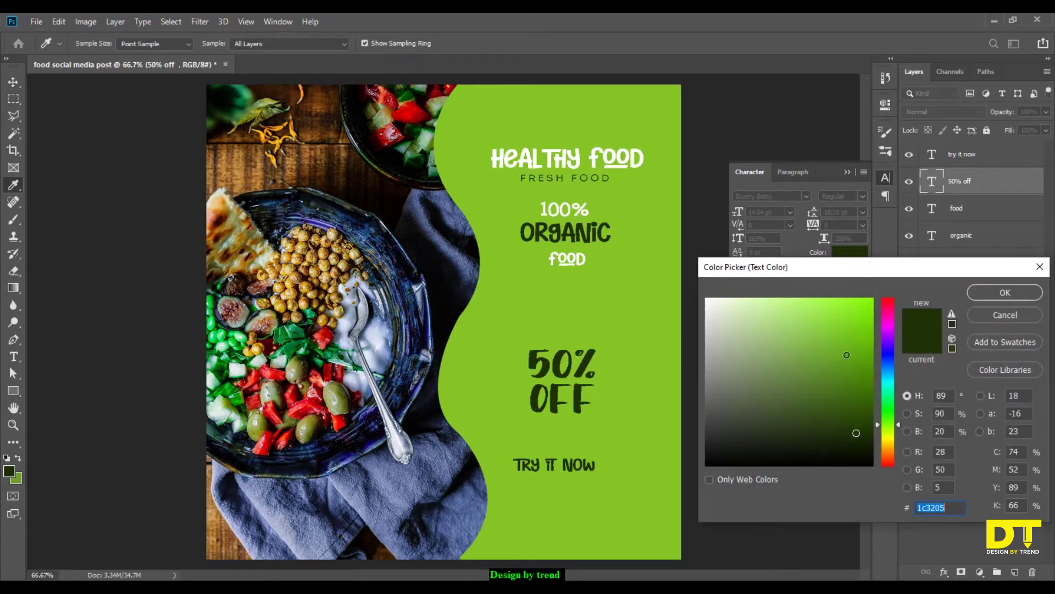
{"action": "left_click", "coordinate": [859, 311]}
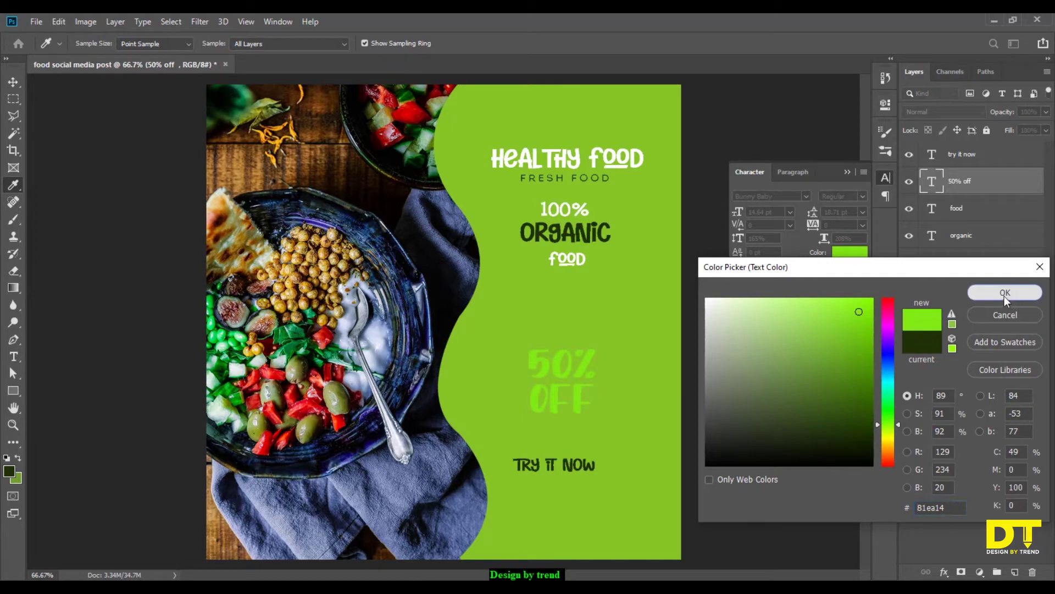
{"action": "left_click", "coordinate": [1004, 294]}
{"action": "key", "text": "v"}
Step: Move "try it now" slightly lower and recolor it to olive green 3a5c09
{"action": "left_click_drag", "start_coordinate": [594, 468], "coordinate": [589, 495]}
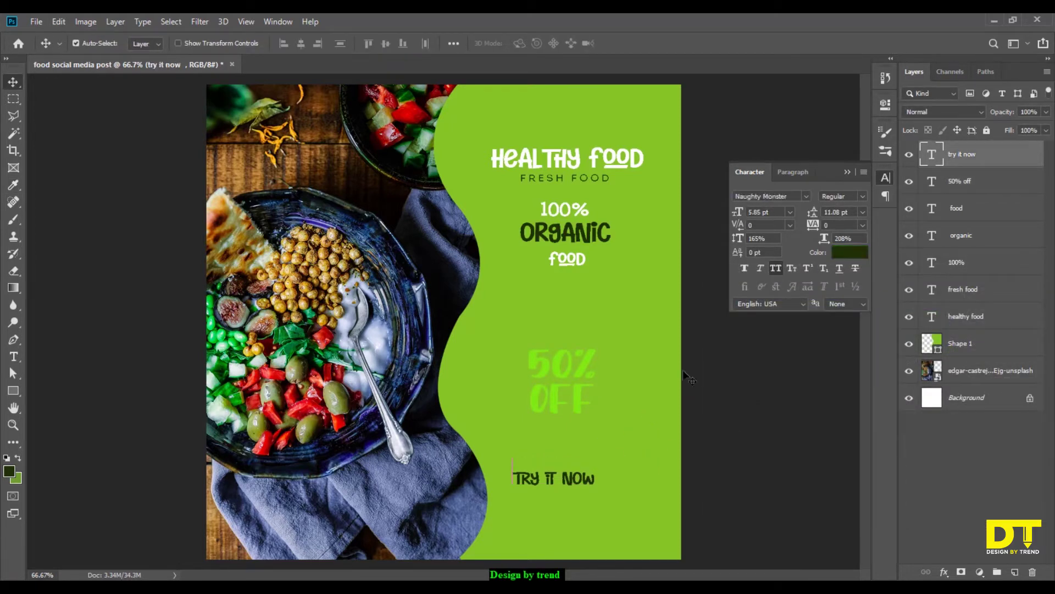
{"action": "left_click", "coordinate": [849, 252]}
{"action": "left_click", "coordinate": [649, 286]}
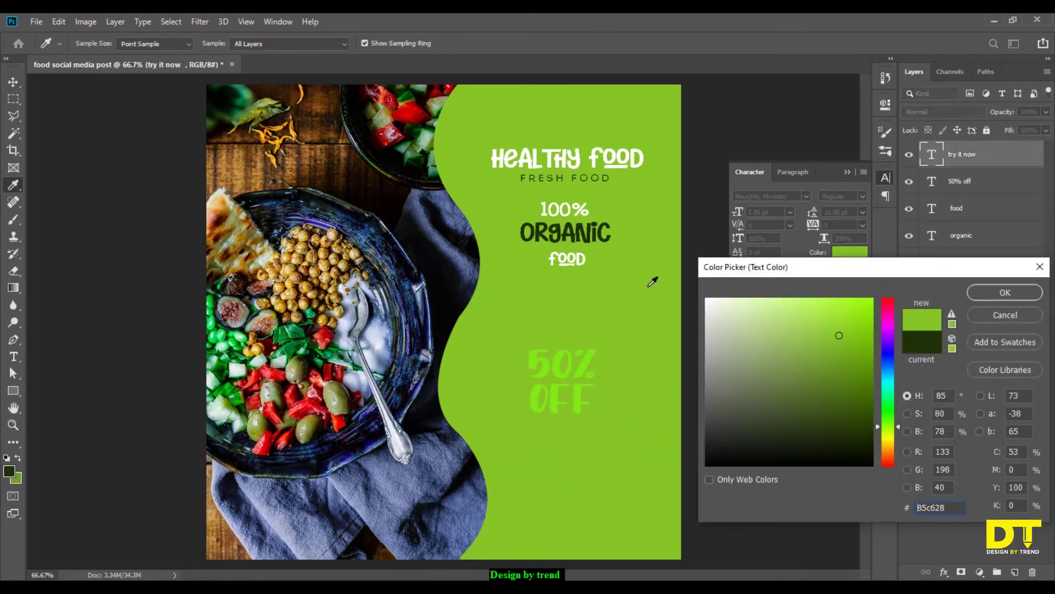
{"action": "left_click_drag", "start_coordinate": [854, 332], "coordinate": [855, 405]}
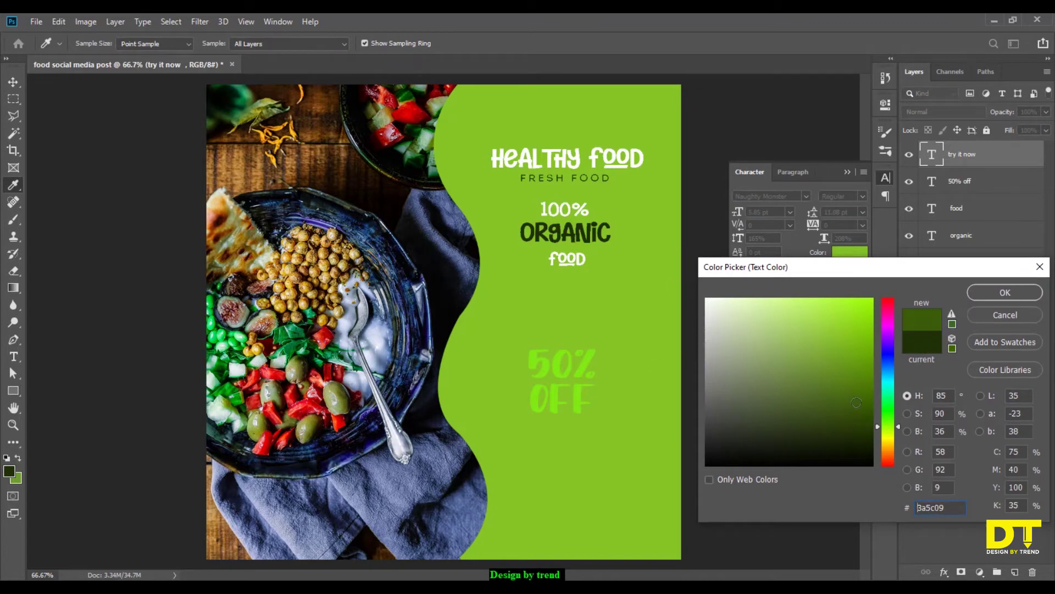
{"action": "left_click", "coordinate": [979, 293]}
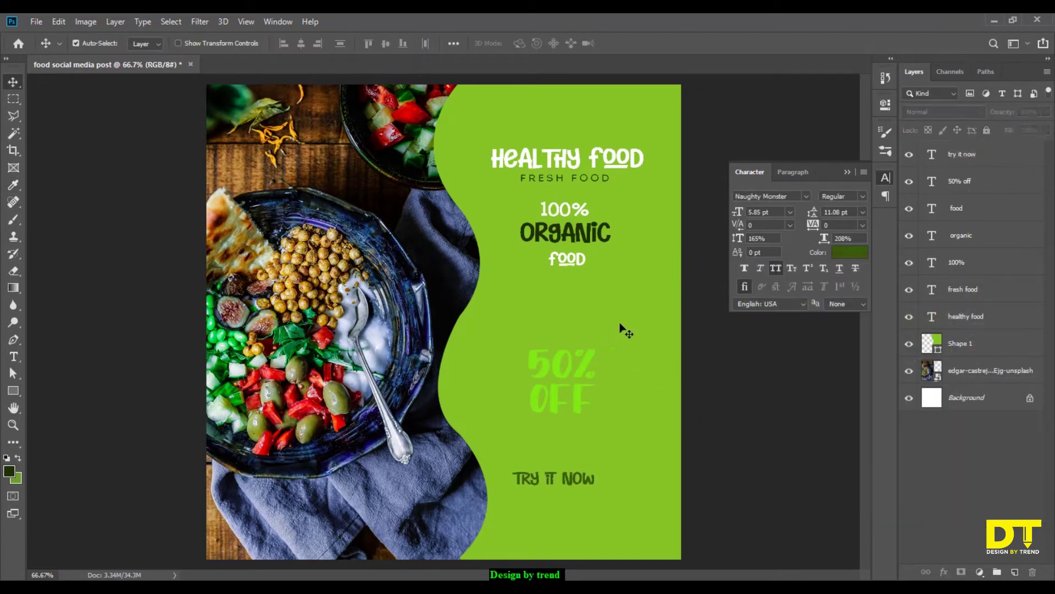
Step: Duplicate the wavy green shape shifted to the left and place the copy's layer directly below the original shape
{"action": "left_click", "coordinate": [642, 328]}
{"action": "left_click_drag", "start_coordinate": [643, 328], "coordinate": [591, 329]}
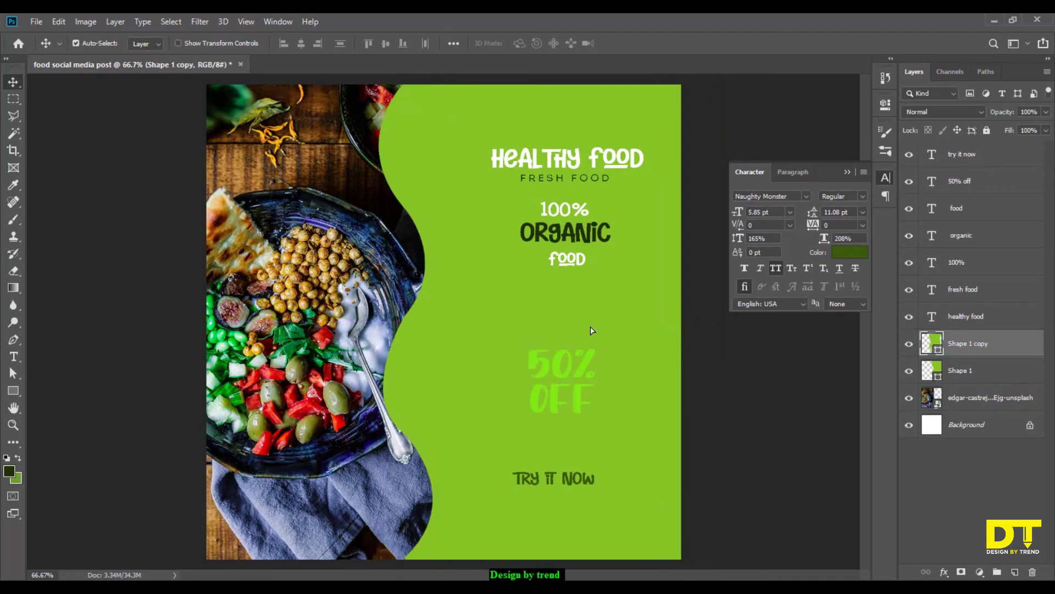
{"action": "left_click_drag", "start_coordinate": [982, 350], "coordinate": [986, 377]}
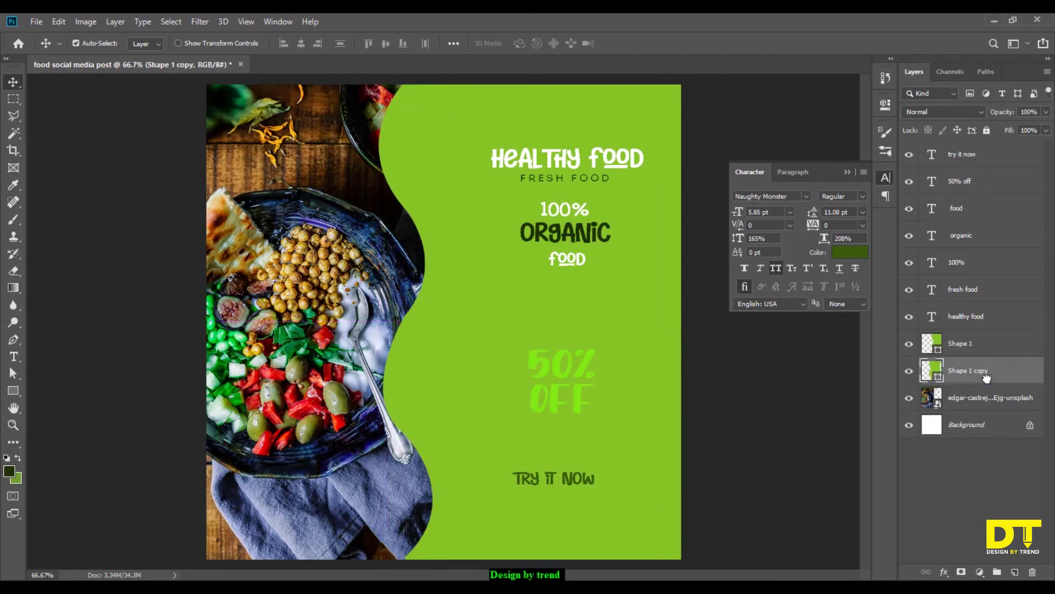
Step: Turn the shape copy into an outline with no fill and a white 1 pt stroke
{"action": "key", "text": "p"}
{"action": "left_click", "coordinate": [148, 43]}
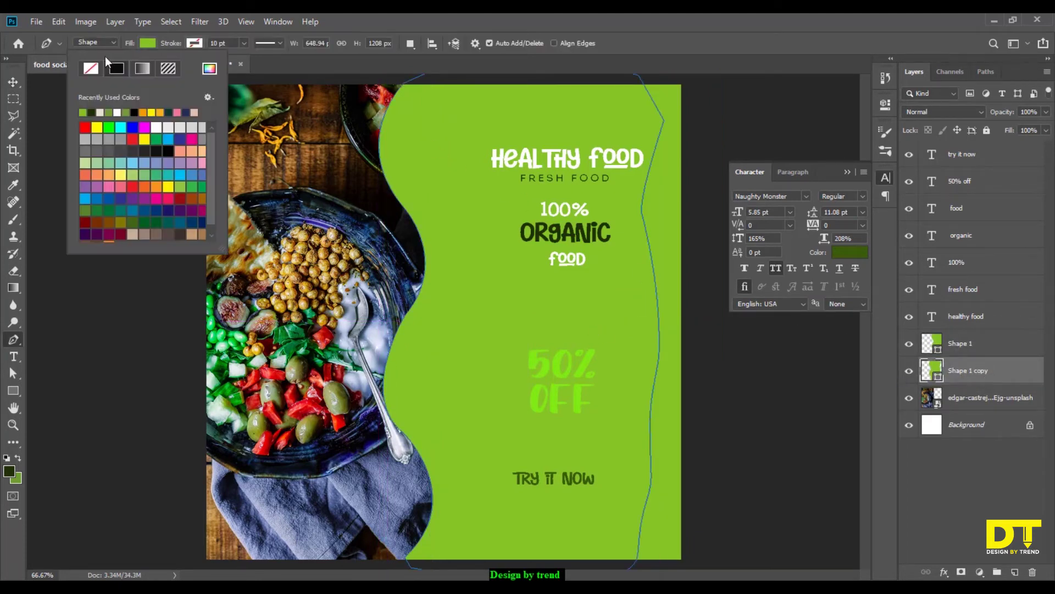
{"action": "left_click", "coordinate": [91, 68]}
{"action": "left_click", "coordinate": [194, 44]}
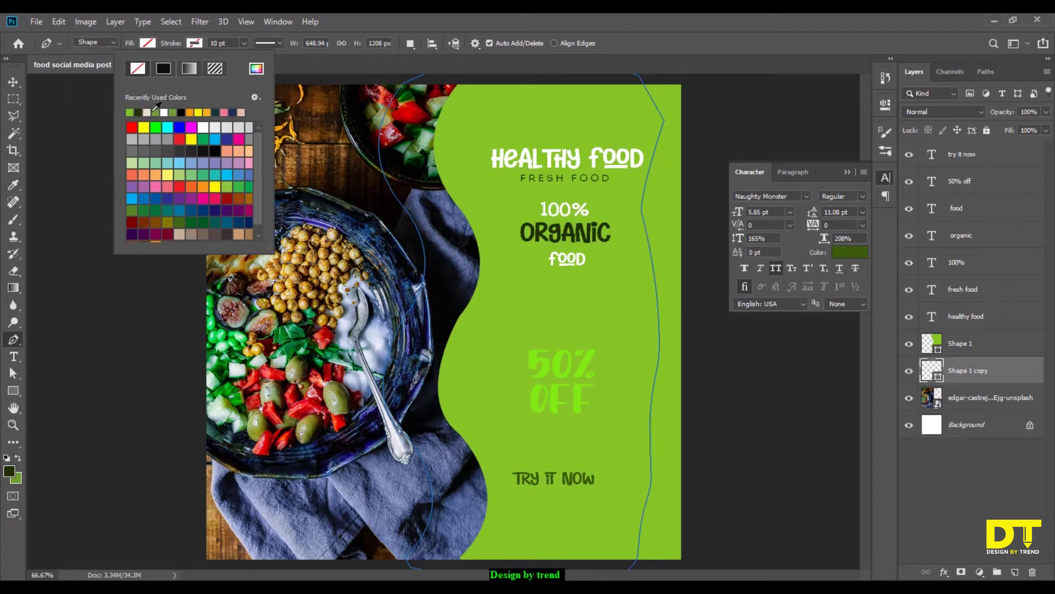
{"action": "left_click", "coordinate": [146, 111]}
{"action": "left_click", "coordinate": [219, 43]}
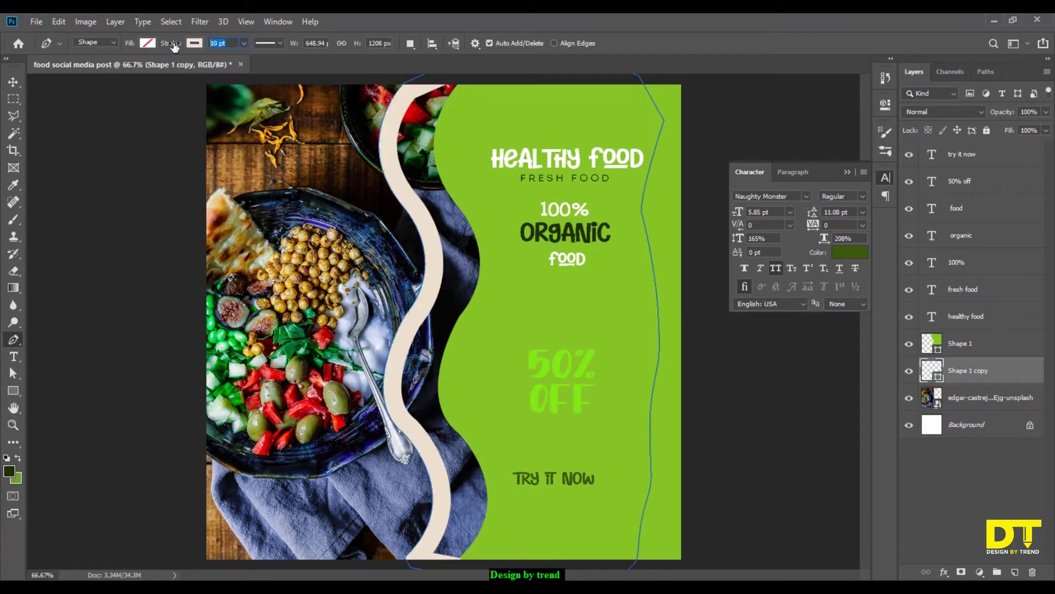
{"action": "type", "text": "1"}
{"action": "key", "text": "Return"}
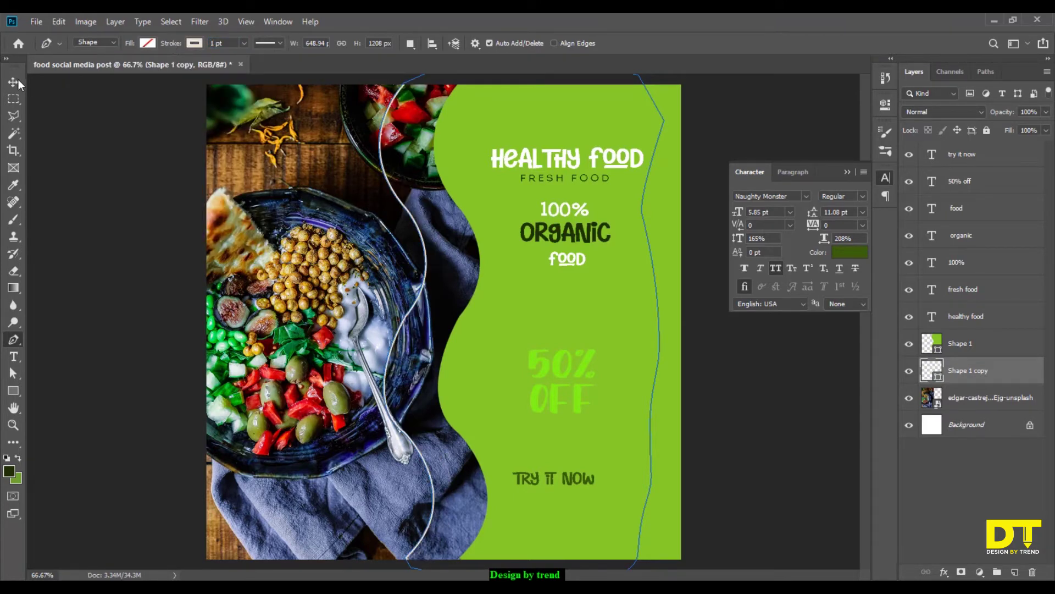
{"action": "left_click", "coordinate": [148, 43]}
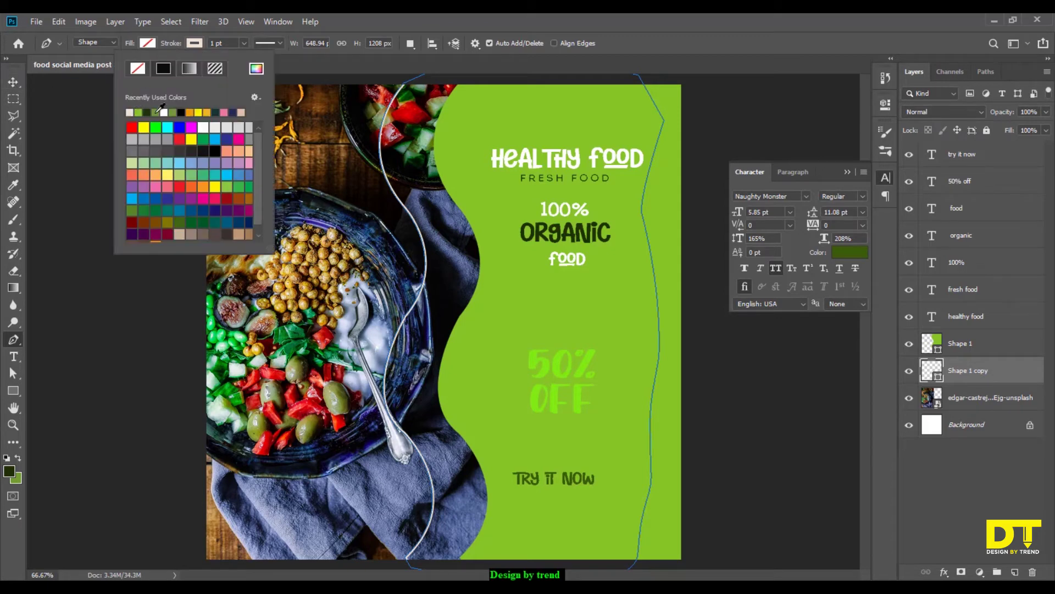
{"action": "left_click", "coordinate": [13, 81]}
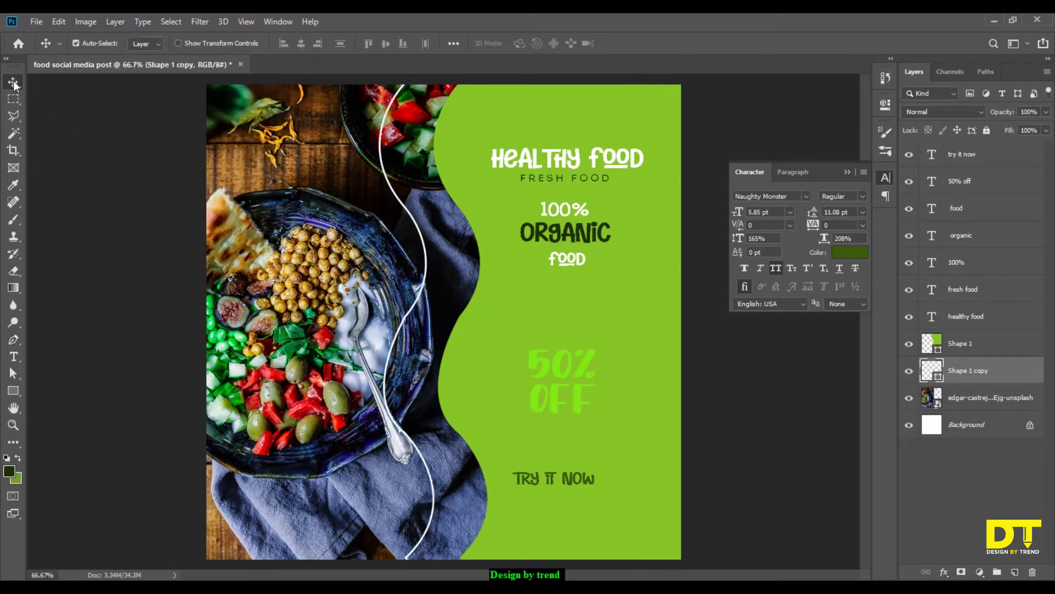
Step: Undo the accidental move of the food photo and lock its layer
{"action": "scroll", "coordinate": [326, 270], "scroll_direction": "down", "scroll_amount": 2}
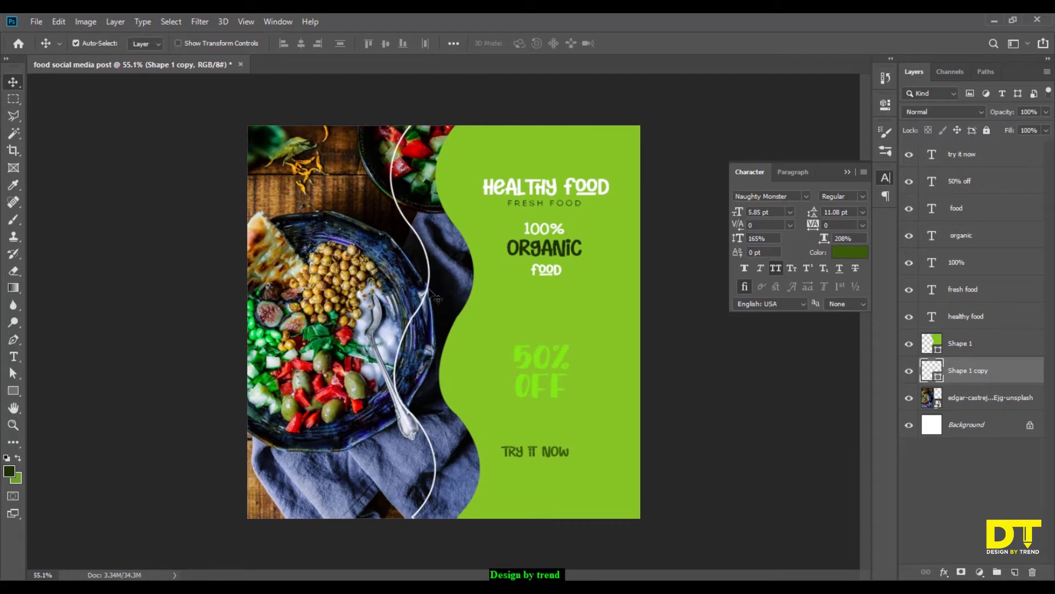
{"action": "left_click_drag", "start_coordinate": [427, 290], "coordinate": [441, 292]}
{"action": "key", "text": "ctrl+z"}
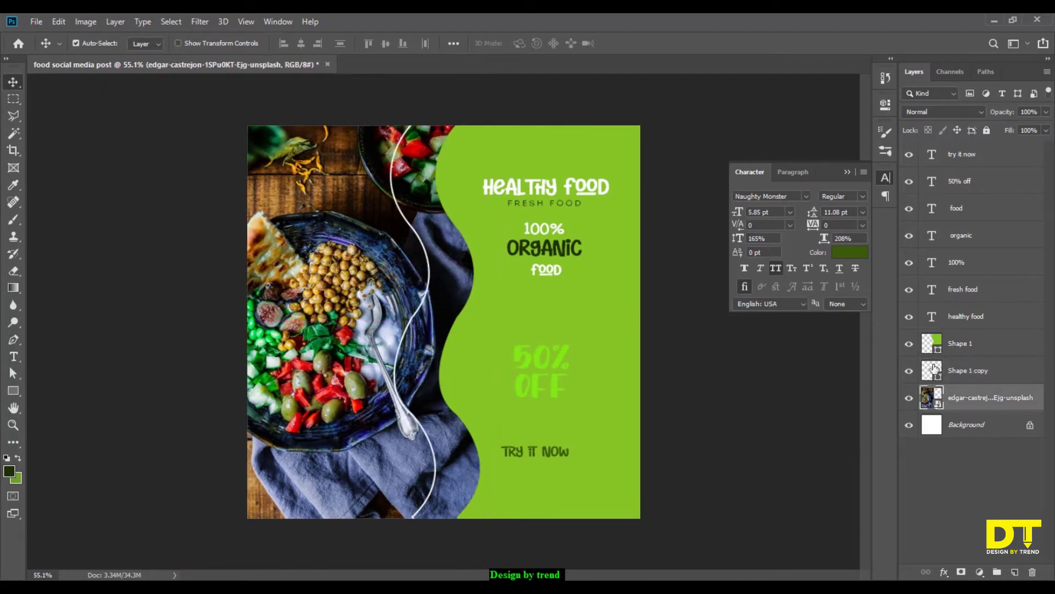
{"action": "left_click", "coordinate": [988, 130]}
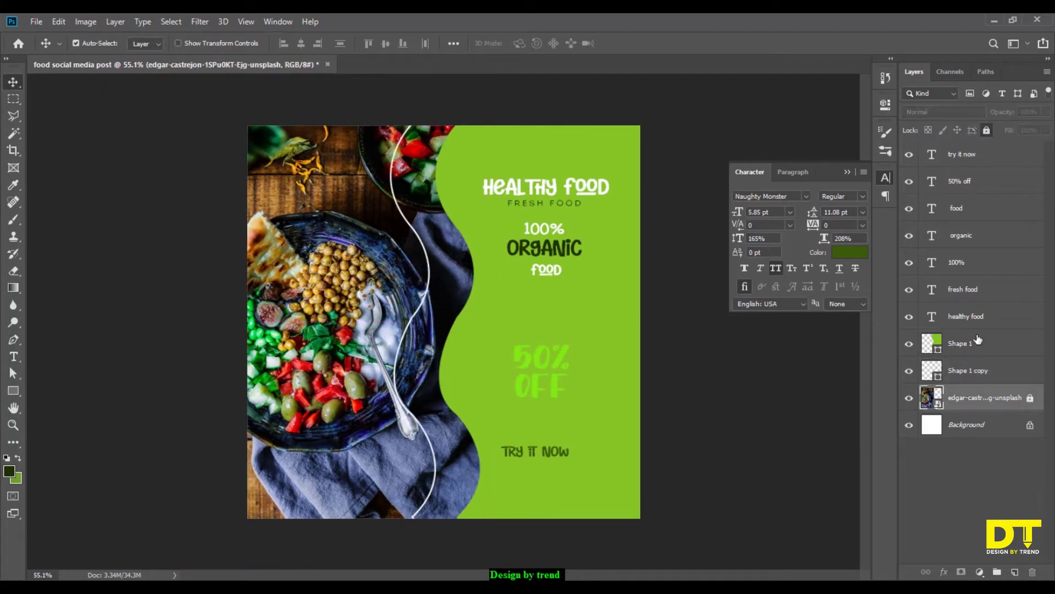
Step: Move the white outline right and slightly up so it follows the green shape's wavy edge
{"action": "left_click", "coordinate": [981, 371]}
{"action": "key", "text": "ctrl+t"}
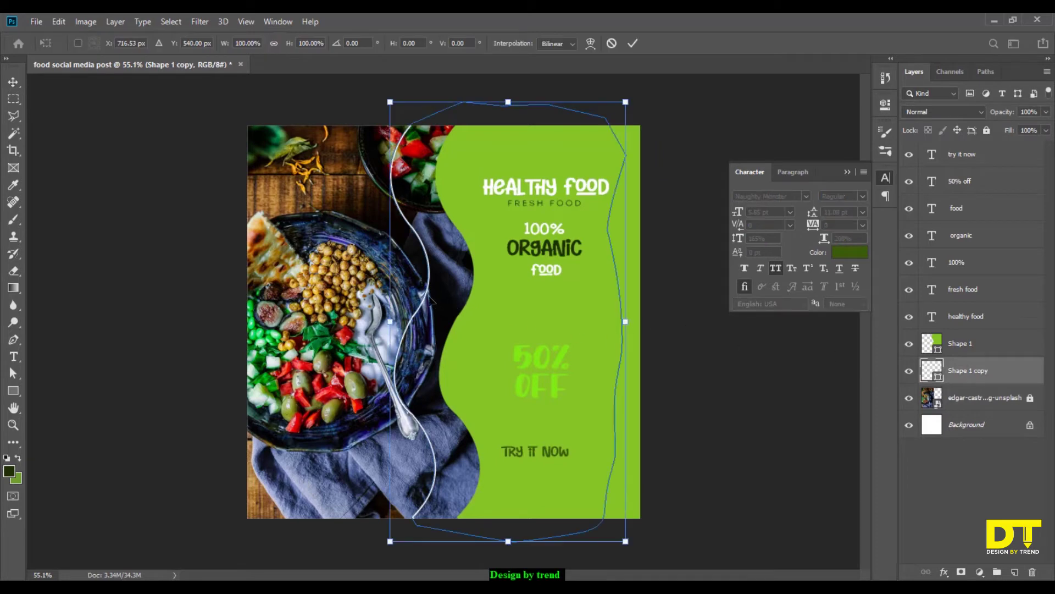
{"action": "left_click_drag", "start_coordinate": [431, 301], "coordinate": [470, 295]}
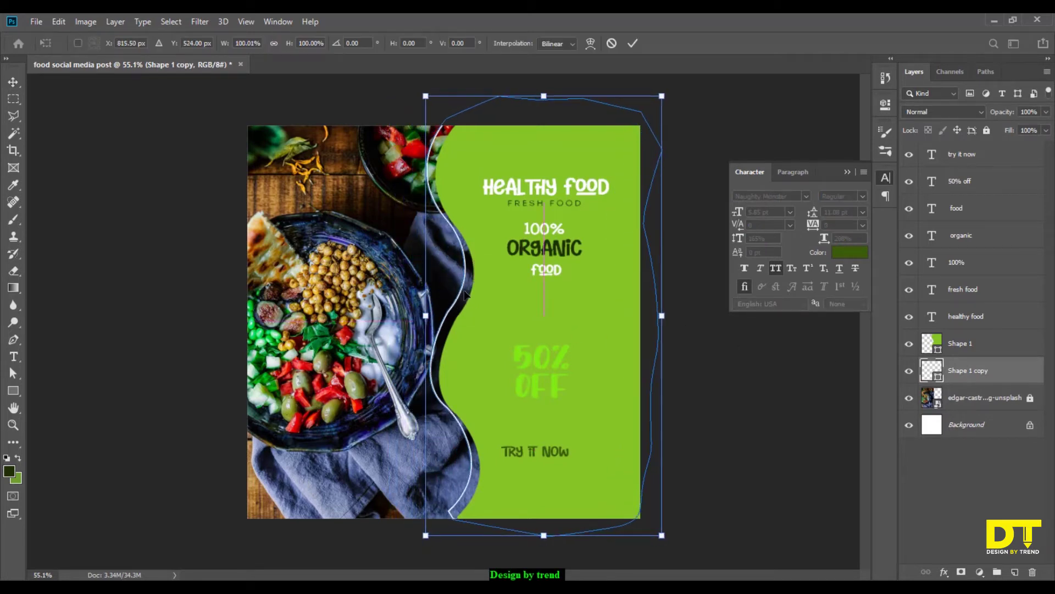
{"action": "left_click", "coordinate": [632, 42]}
Step: Duplicate the white outline and offset the copy slightly right and up as a second wavy line
{"action": "key", "text": "ctrl+j"}
{"action": "key", "text": "ctrl+t"}
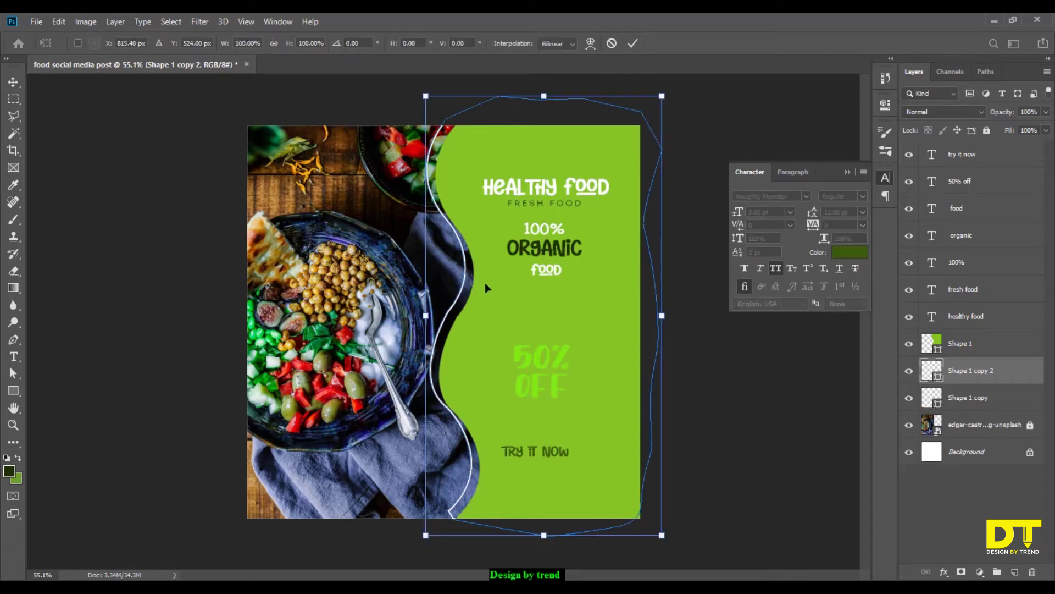
{"action": "mouse_move", "coordinate": [484, 282]}
{"action": "left_mouse_down"}
{"action": "mouse_move", "coordinate": [461, 285]}
{"action": "mouse_move", "coordinate": [484, 264]}
{"action": "mouse_move", "coordinate": [495, 278]}
{"action": "left_mouse_up"}
{"action": "left_click", "coordinate": [633, 43]}
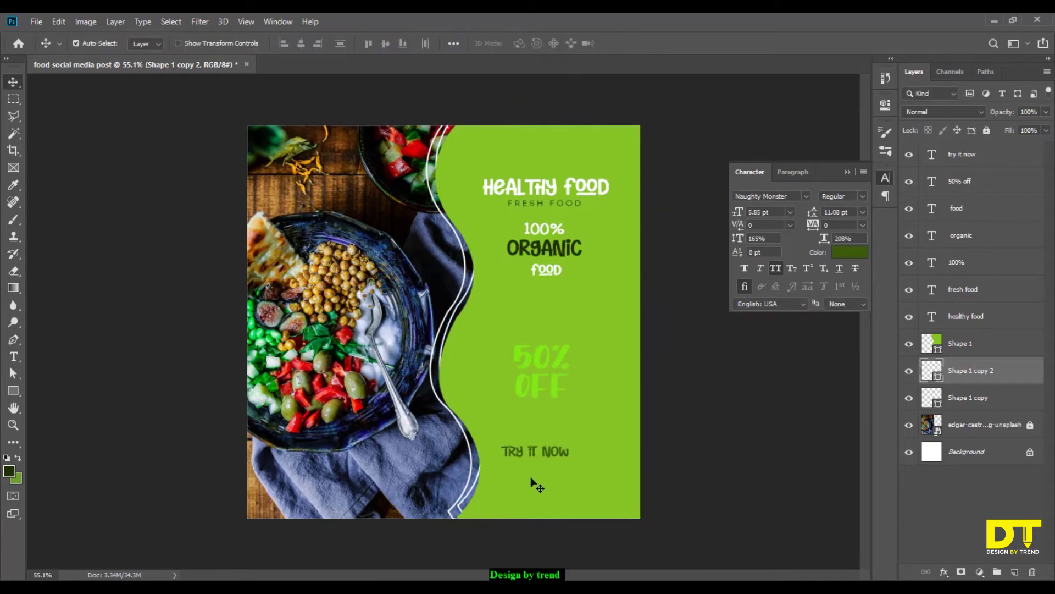
Step: Reshape the second outline's lower anchor points so its corner lies below the canvas and its curve runs alongside the first line
{"action": "scroll", "coordinate": [471, 436], "scroll_direction": "up", "scroll_amount": 5}
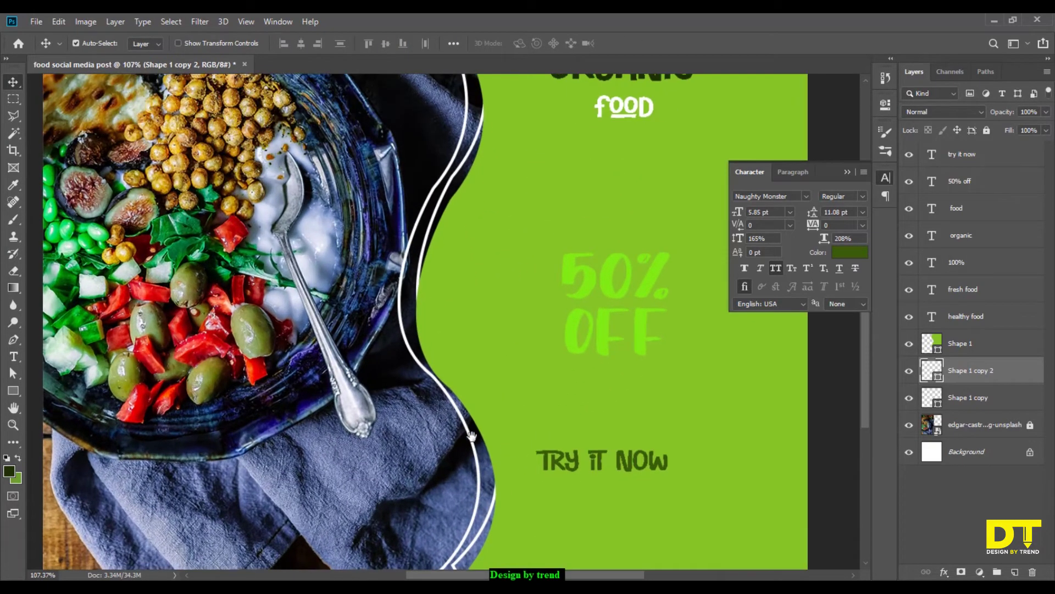
{"action": "scroll", "coordinate": [471, 436], "scroll_direction": "down", "scroll_amount": 5}
{"action": "scroll", "coordinate": [437, 316], "scroll_direction": "up", "scroll_amount": 4}
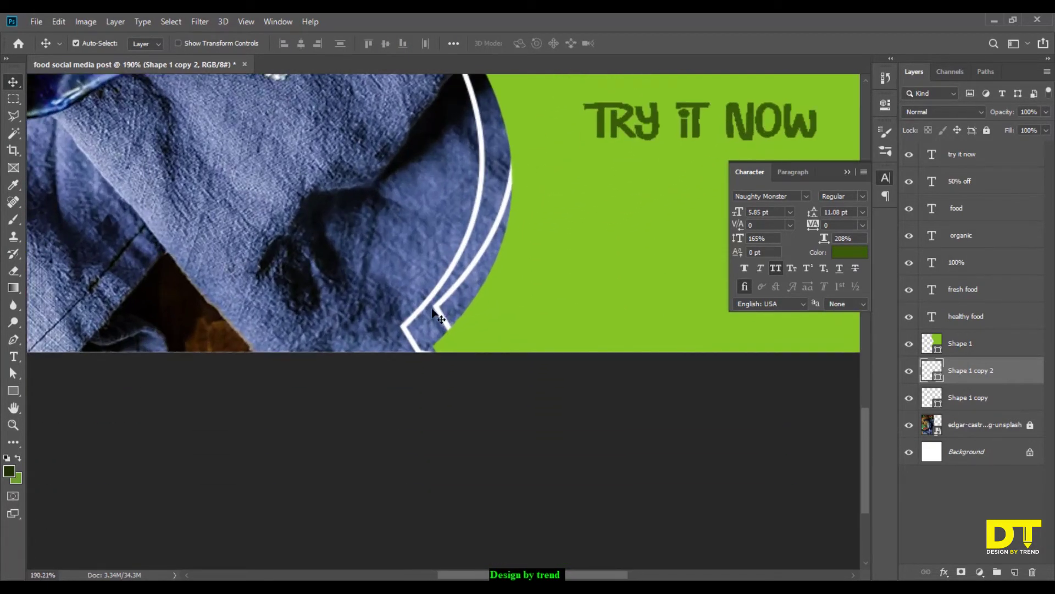
{"action": "left_click", "coordinate": [13, 373]}
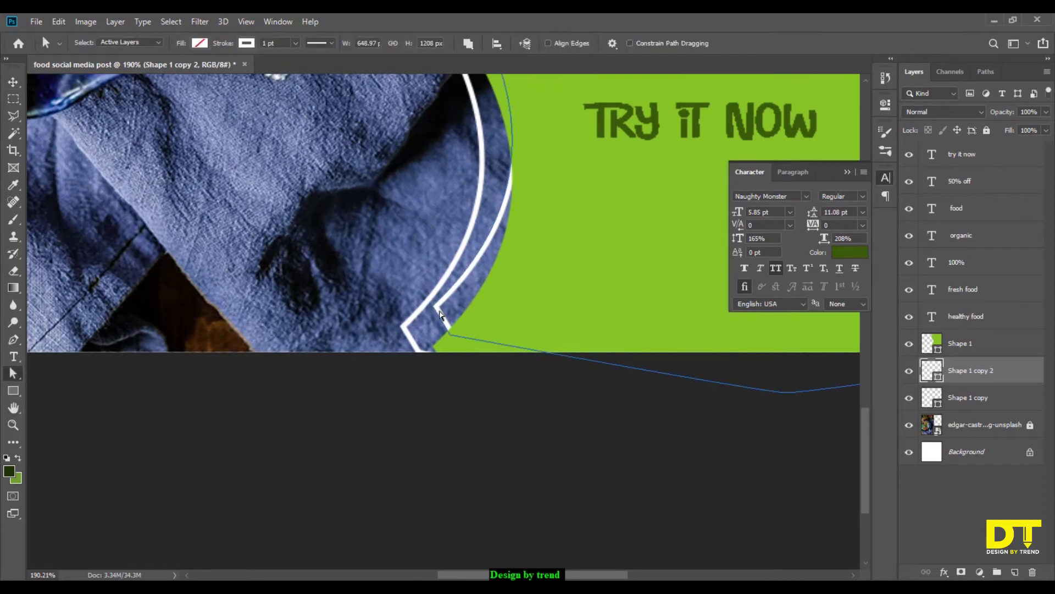
{"action": "left_click_drag", "start_coordinate": [450, 337], "coordinate": [461, 400]}
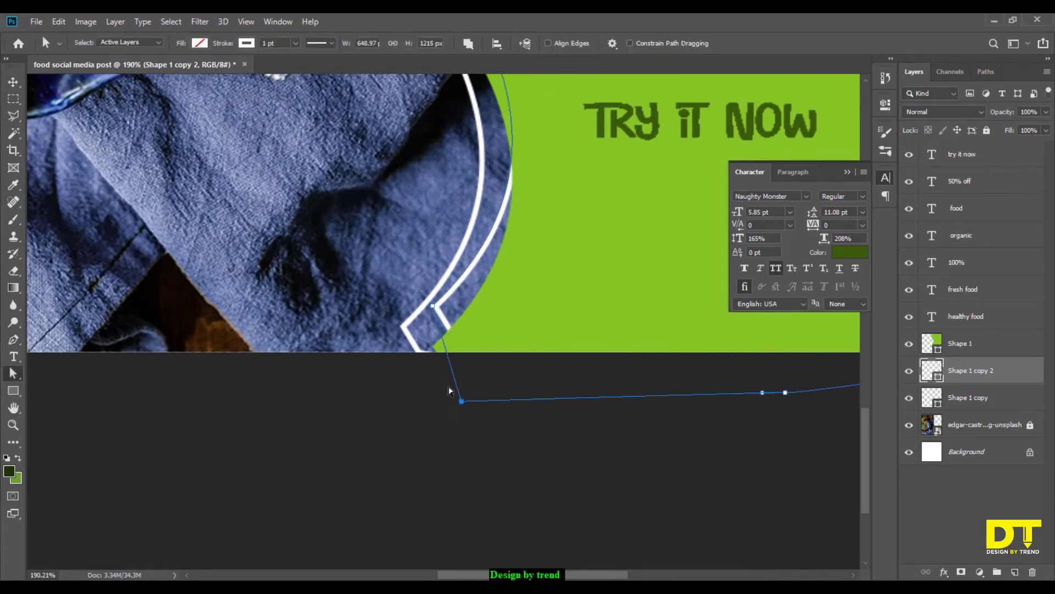
{"action": "left_click", "coordinate": [434, 307]}
{"action": "left_click_drag", "start_coordinate": [434, 313], "coordinate": [433, 357]}
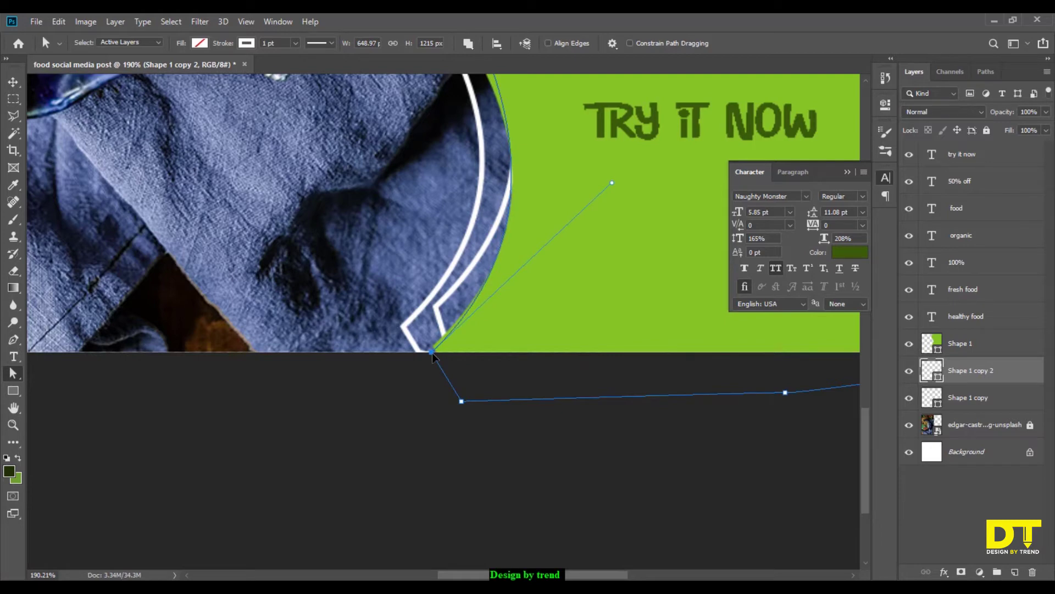
{"action": "left_click", "coordinate": [404, 328]}
{"action": "left_click", "coordinate": [447, 349]}
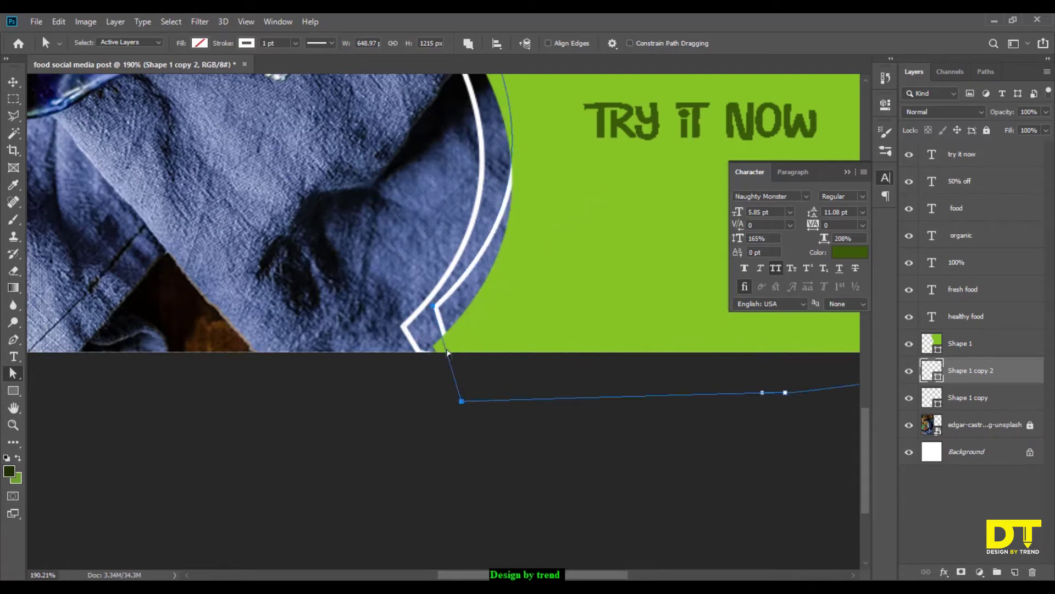
{"action": "mouse_move", "coordinate": [438, 313]}
{"action": "left_mouse_down"}
{"action": "mouse_move", "coordinate": [444, 336]}
{"action": "mouse_move", "coordinate": [410, 341]}
{"action": "left_mouse_up"}
{"action": "left_click", "coordinate": [406, 328]}
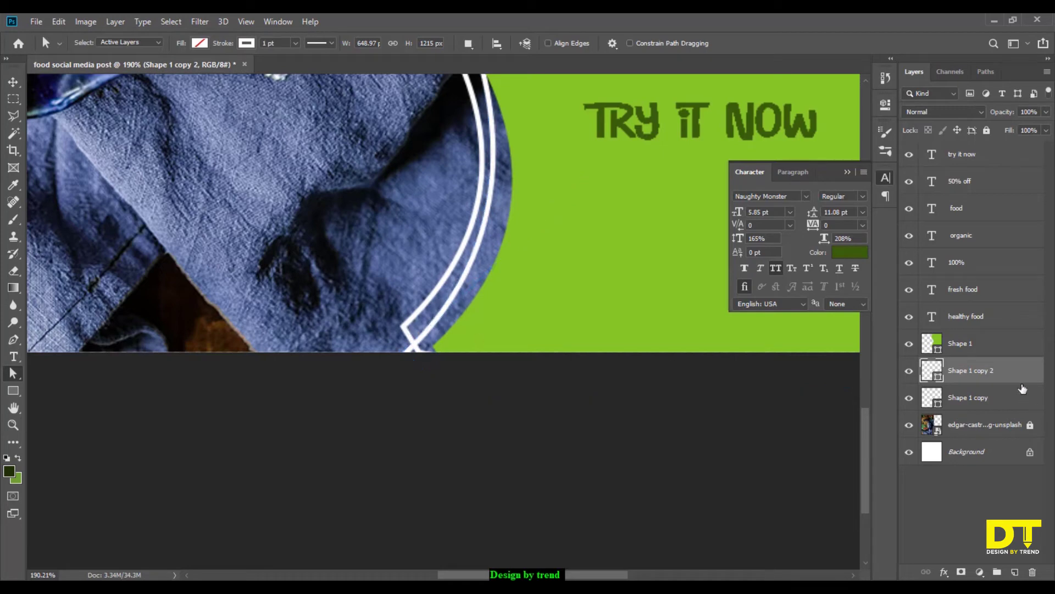
Step: Move the first outline's lower anchor points below the canvas edge so its curve runs cleanly off the design
{"action": "left_click", "coordinate": [989, 400]}
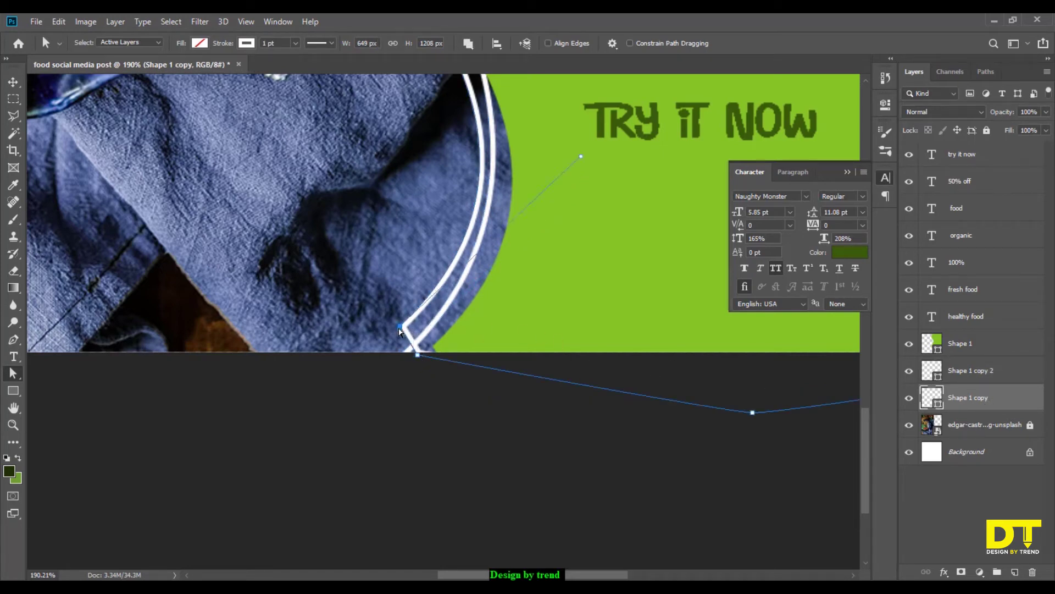
{"action": "mouse_move", "coordinate": [399, 327]}
{"action": "left_mouse_down"}
{"action": "mouse_move", "coordinate": [412, 349]}
{"action": "mouse_move", "coordinate": [381, 354]}
{"action": "mouse_move", "coordinate": [417, 358]}
{"action": "mouse_move", "coordinate": [415, 376]}
{"action": "left_mouse_up"}
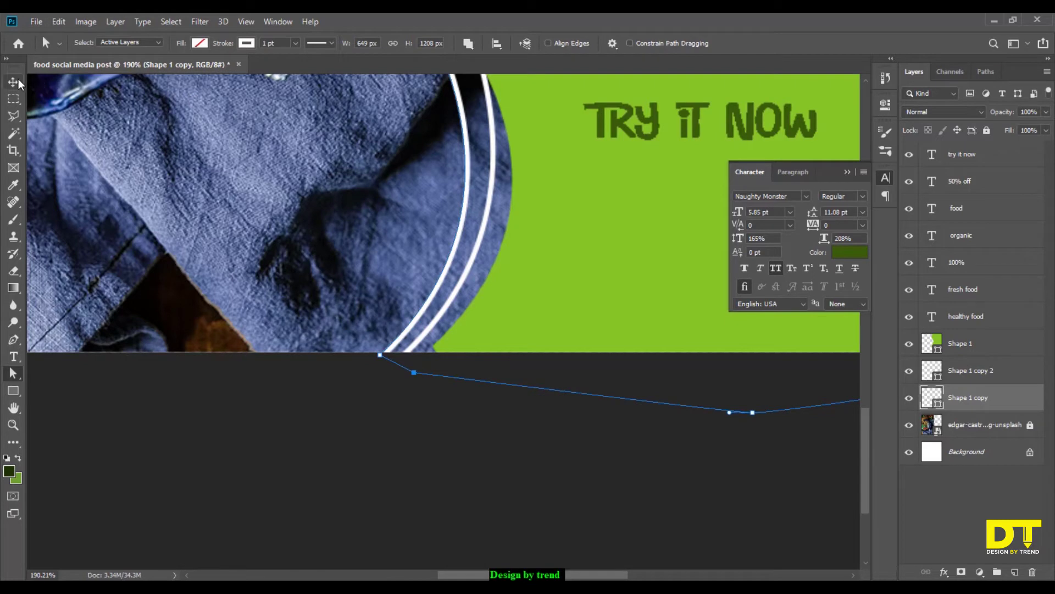
{"action": "key", "text": "v"}
{"action": "left_click", "coordinate": [312, 423]}
{"action": "key", "text": "ctrl+0"}
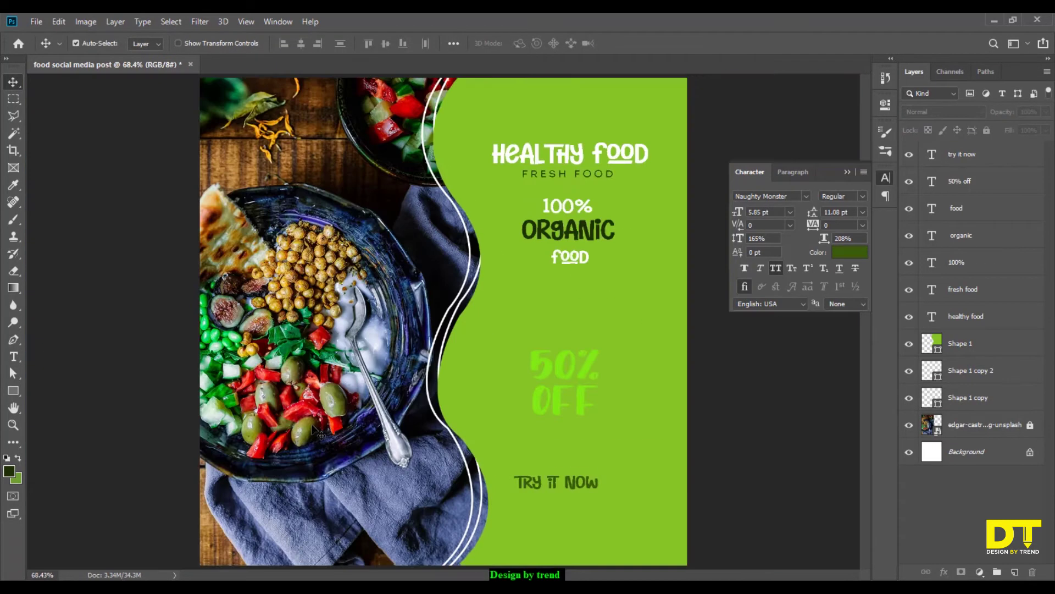
{"action": "left_click", "coordinate": [845, 171]}
{"action": "scroll", "coordinate": [737, 301], "scroll_direction": "down", "scroll_amount": 4}
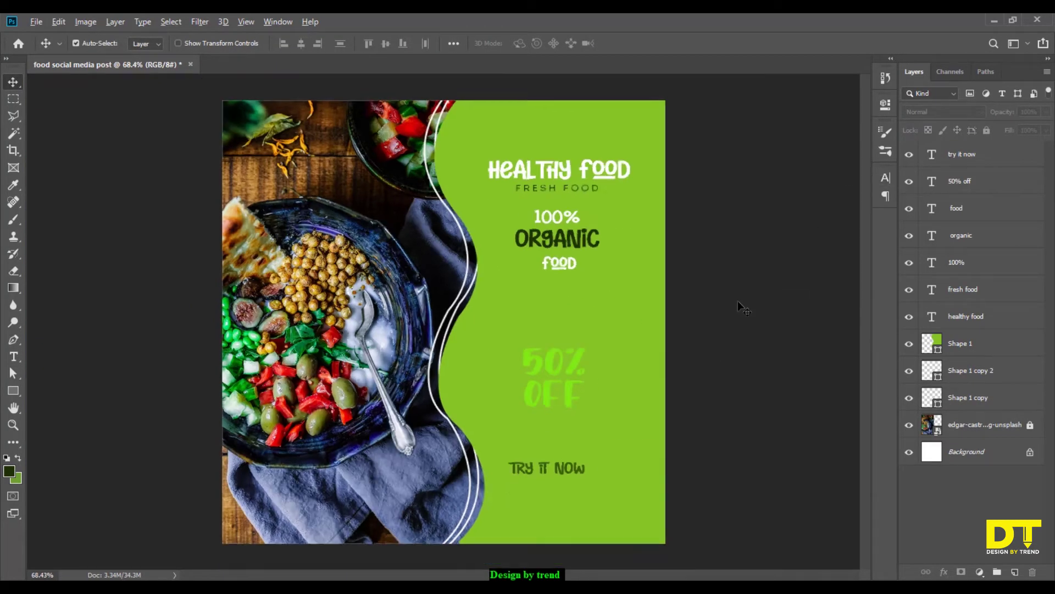
Step: Switch to File Explorer and place the leaf image from folder 21 into the food post
{"action": "key", "text": "alt+Tab"}
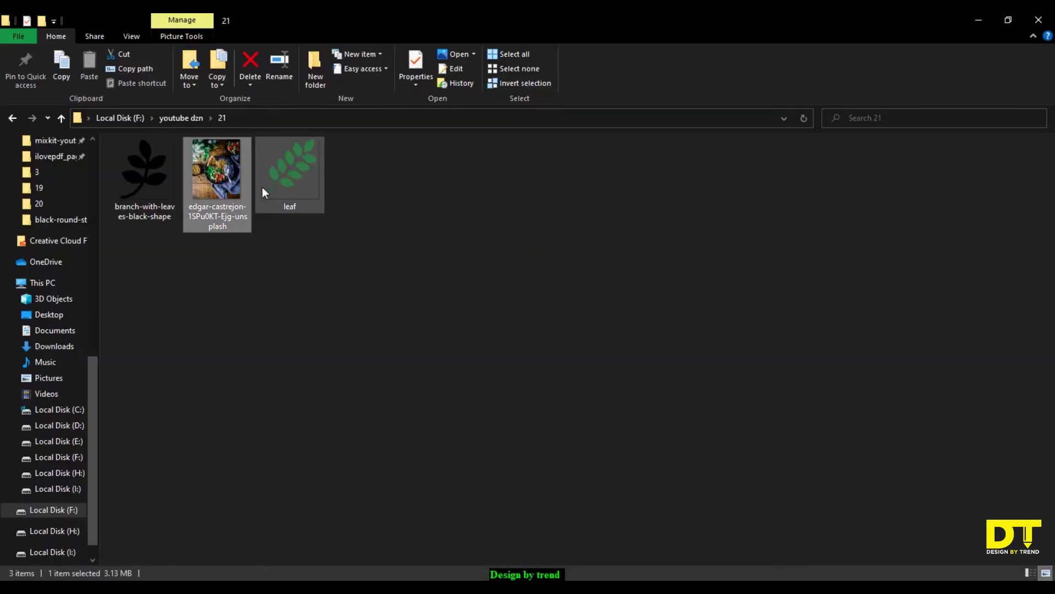
{"action": "left_click_drag", "start_coordinate": [294, 183], "coordinate": [527, 91]}
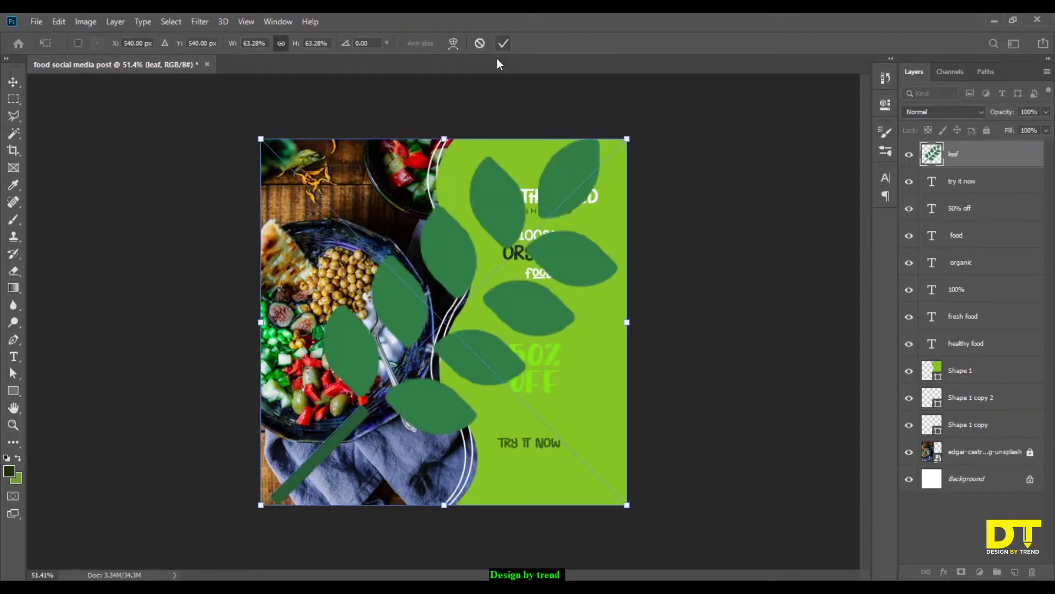
{"action": "left_click", "coordinate": [503, 43]}
Step: Place the branch-with-leaves-black-shape image from the same folder into the post and hide the leaf layer
{"action": "key", "text": "alt+Tab"}
{"action": "left_click_drag", "start_coordinate": [156, 184], "coordinate": [584, 93]}
{"action": "left_click", "coordinate": [503, 43]}
{"action": "left_click", "coordinate": [580, 164]}
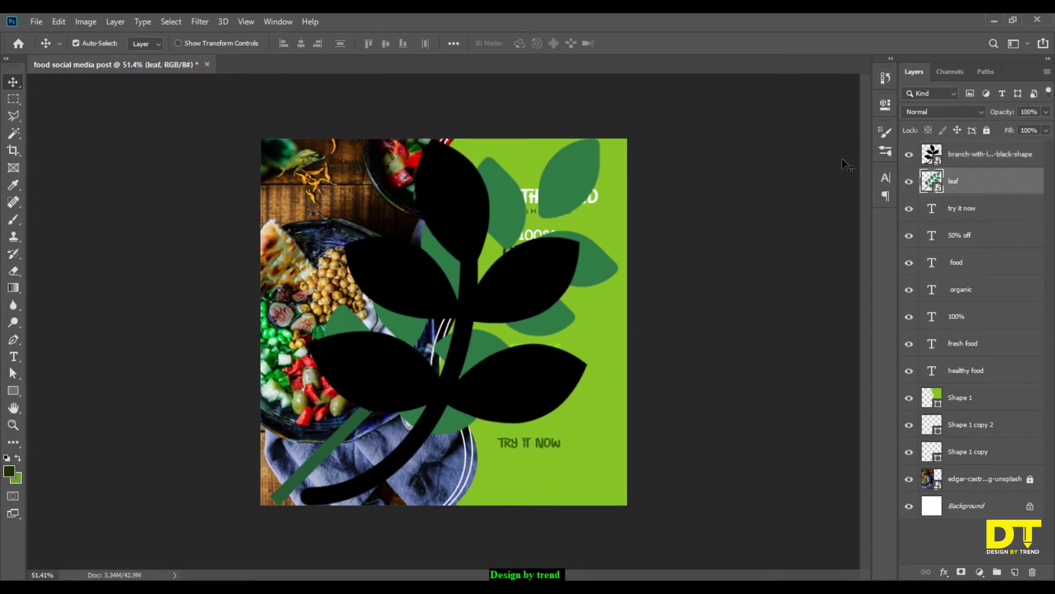
{"action": "left_click", "coordinate": [909, 182]}
Step: Scale the black branch to 18.38%, rotate it to 127.17° and position it over the upper end of the wavy lines
{"action": "left_click", "coordinate": [470, 286]}
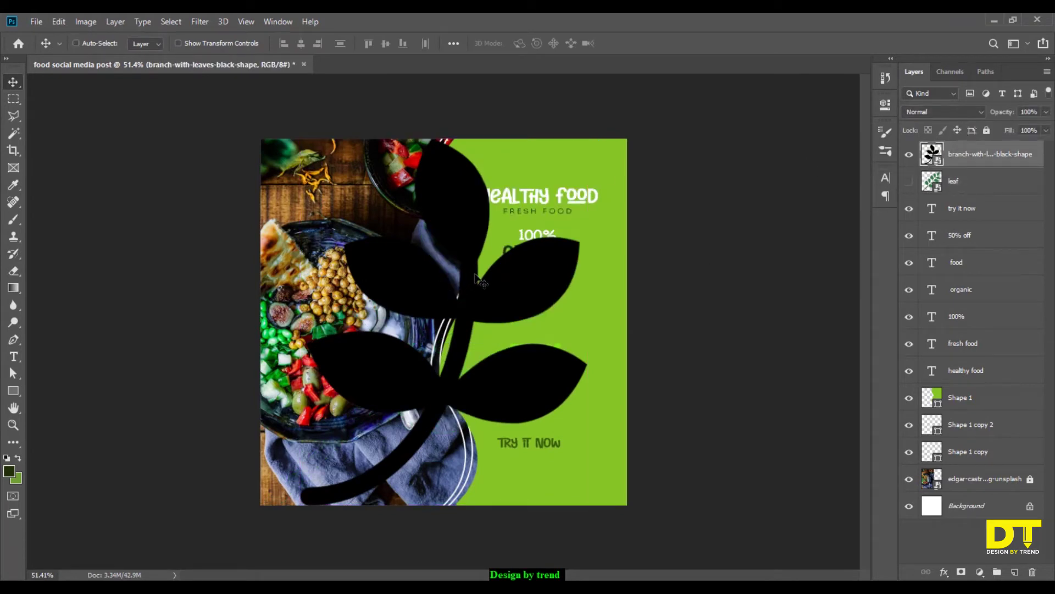
{"action": "key", "text": "ctrl+t"}
{"action": "left_click_drag", "start_coordinate": [632, 127], "coordinate": [483, 418]}
{"action": "left_click_drag", "start_coordinate": [681, 212], "coordinate": [346, 335]}
{"action": "left_click_drag", "start_coordinate": [291, 394], "coordinate": [424, 176]}
{"action": "left_click_drag", "start_coordinate": [497, 142], "coordinate": [515, 153]}
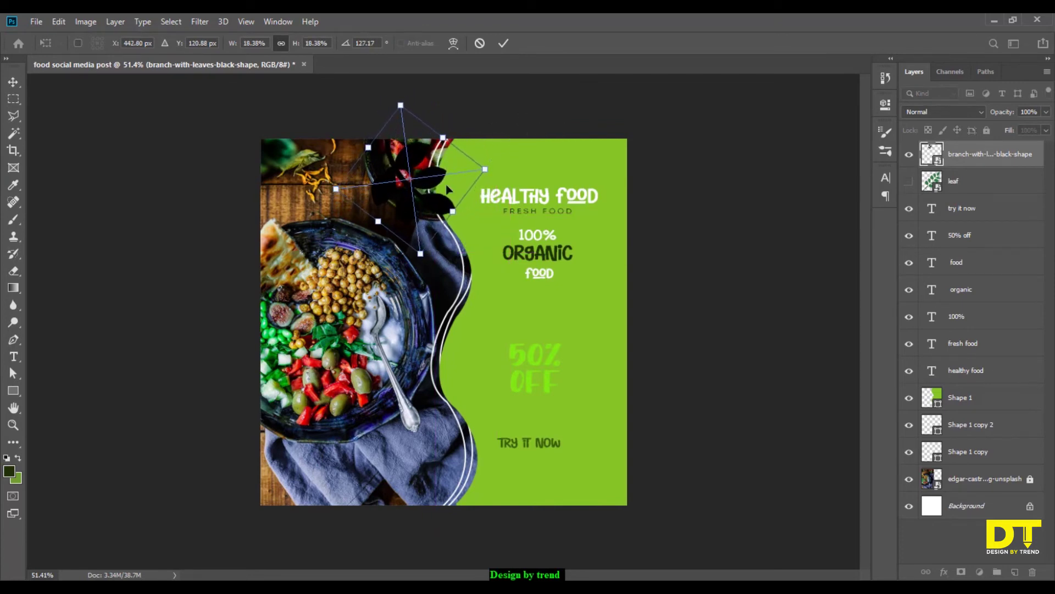
{"action": "left_click_drag", "start_coordinate": [436, 184], "coordinate": [443, 184]}
{"action": "left_click", "coordinate": [503, 44]}
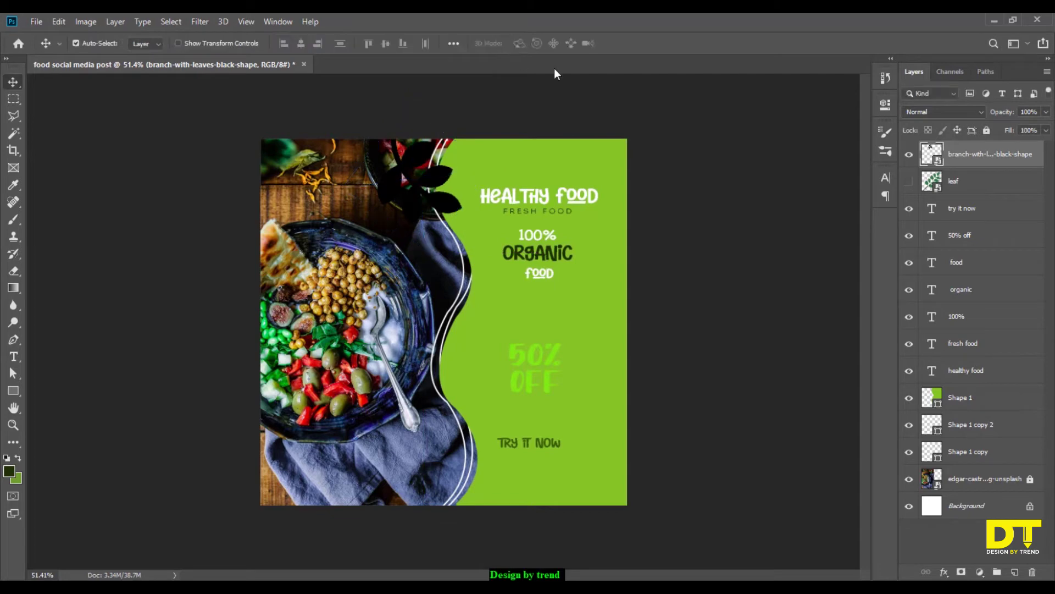
Step: Duplicate the black branch, scale the copy to 10.41% and place it above and right of the original
{"action": "left_click_drag", "start_coordinate": [432, 185], "coordinate": [473, 142]}
{"action": "key", "text": "ctrl+t"}
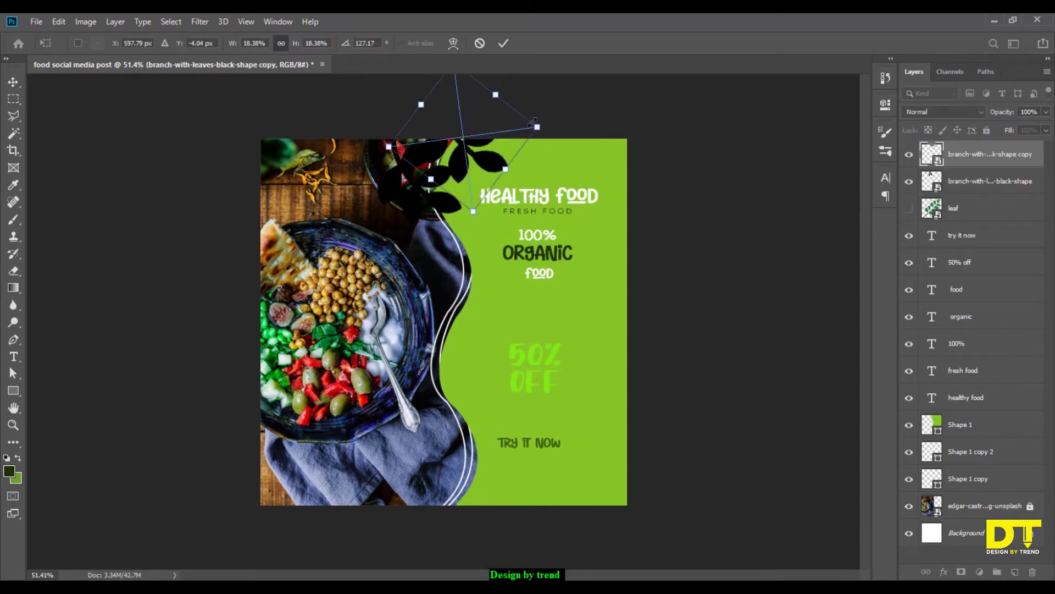
{"action": "left_click_drag", "start_coordinate": [531, 124], "coordinate": [474, 142]}
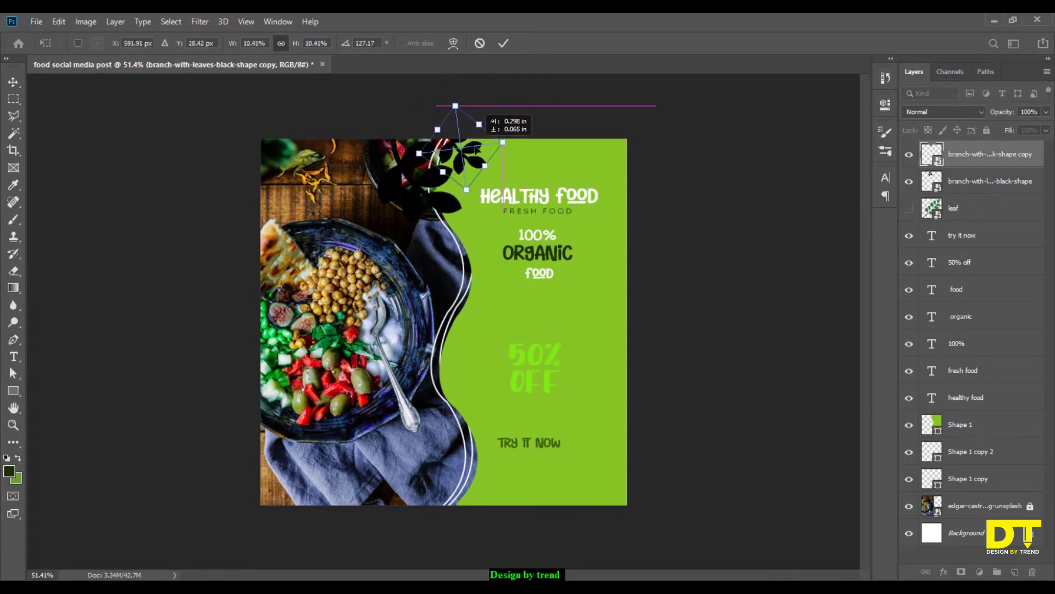
{"action": "left_click", "coordinate": [504, 43]}
Step: Give the large black branch a Color Overlay in bright green 87f411
{"action": "left_click", "coordinate": [984, 181]}
{"action": "left_click", "coordinate": [944, 572]}
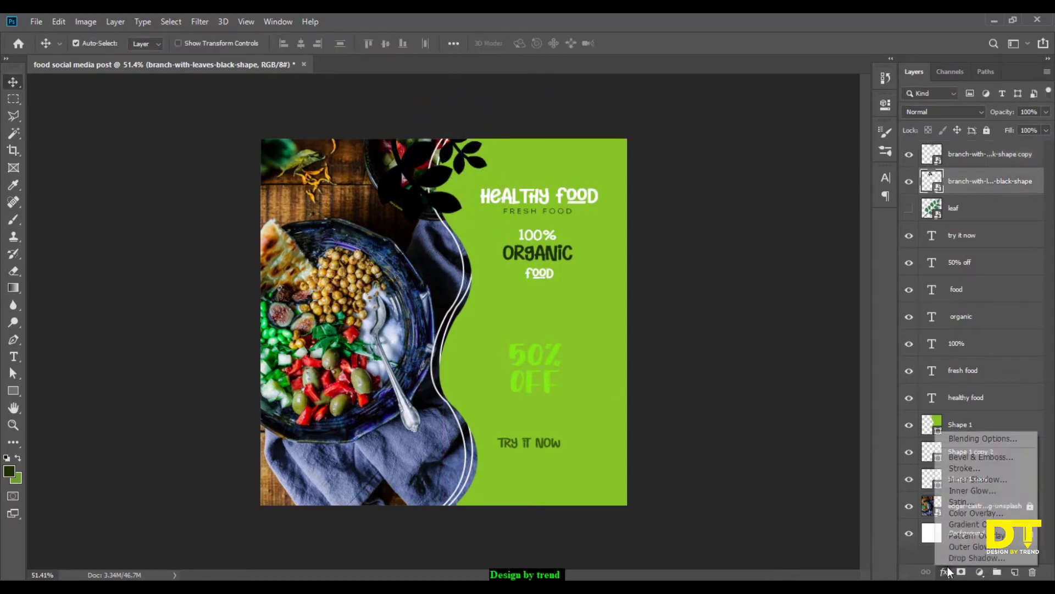
{"action": "left_click", "coordinate": [976, 512]}
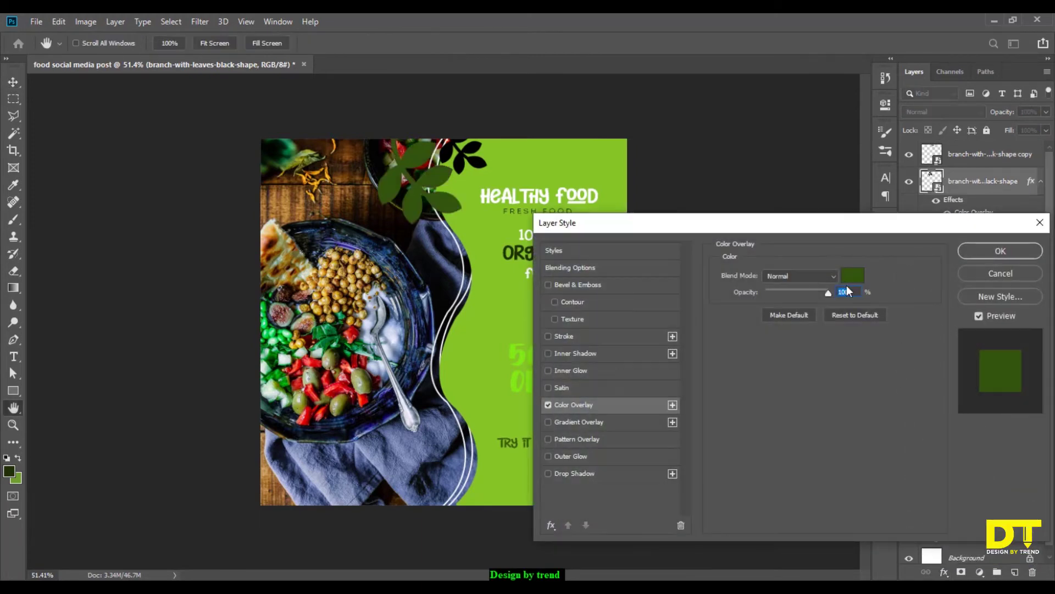
{"action": "left_click", "coordinate": [846, 278]}
{"action": "type", "text": "ffffff"}
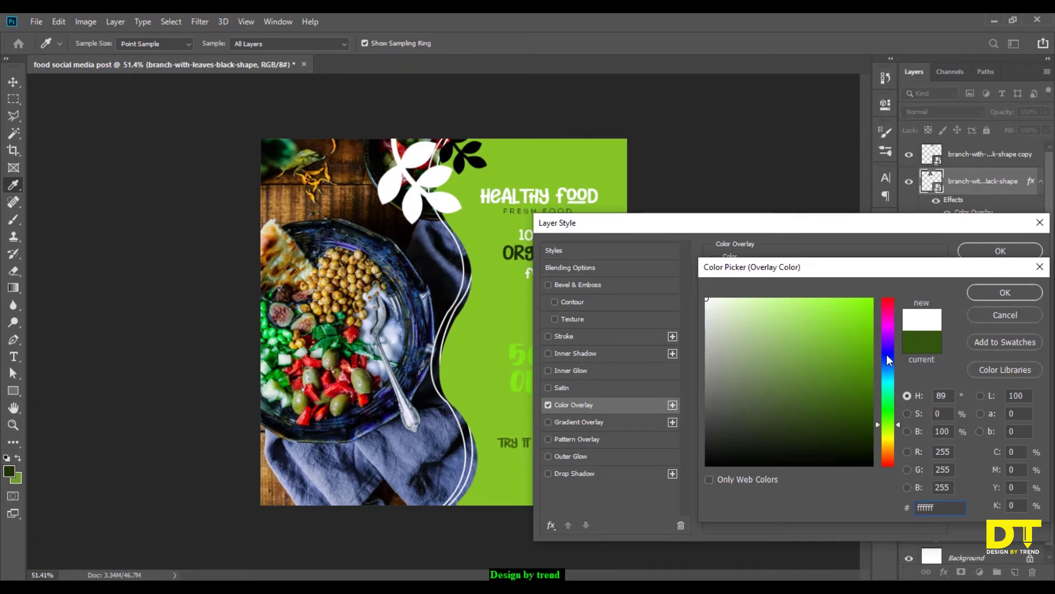
{"action": "type", "text": "87f411"}
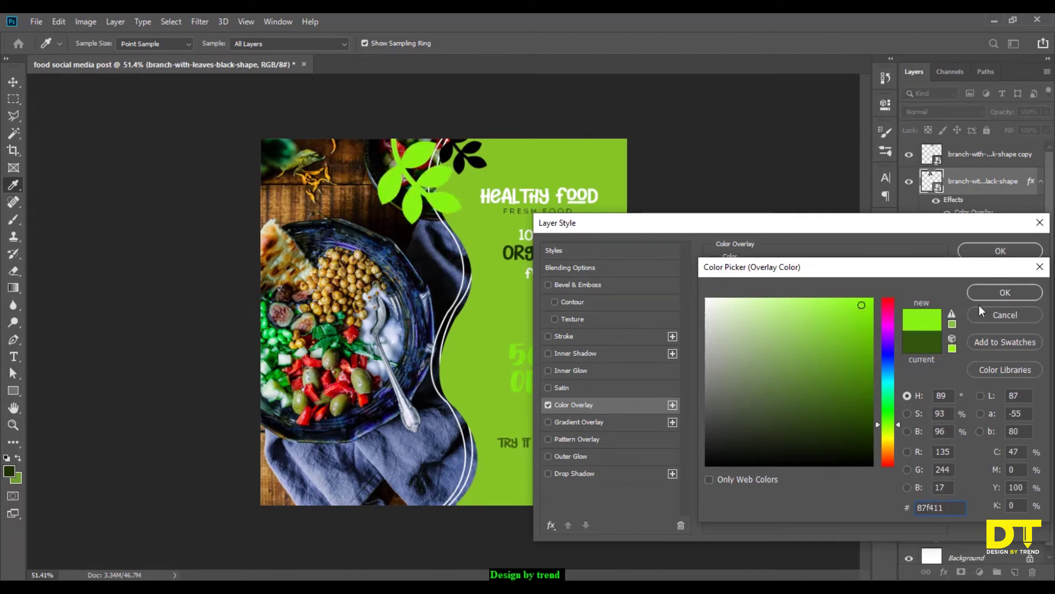
{"action": "left_click", "coordinate": [1005, 292]}
{"action": "left_click", "coordinate": [1000, 250]}
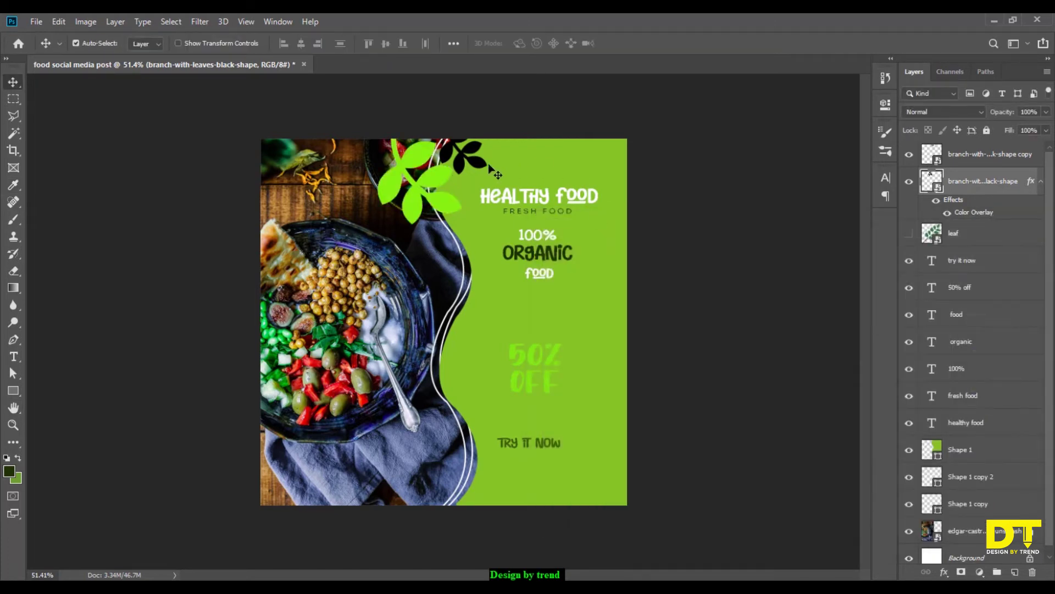
Step: Give the smaller black branch beside the large one a white Color Overlay
{"action": "left_click", "coordinate": [481, 163]}
{"action": "left_click", "coordinate": [945, 572]}
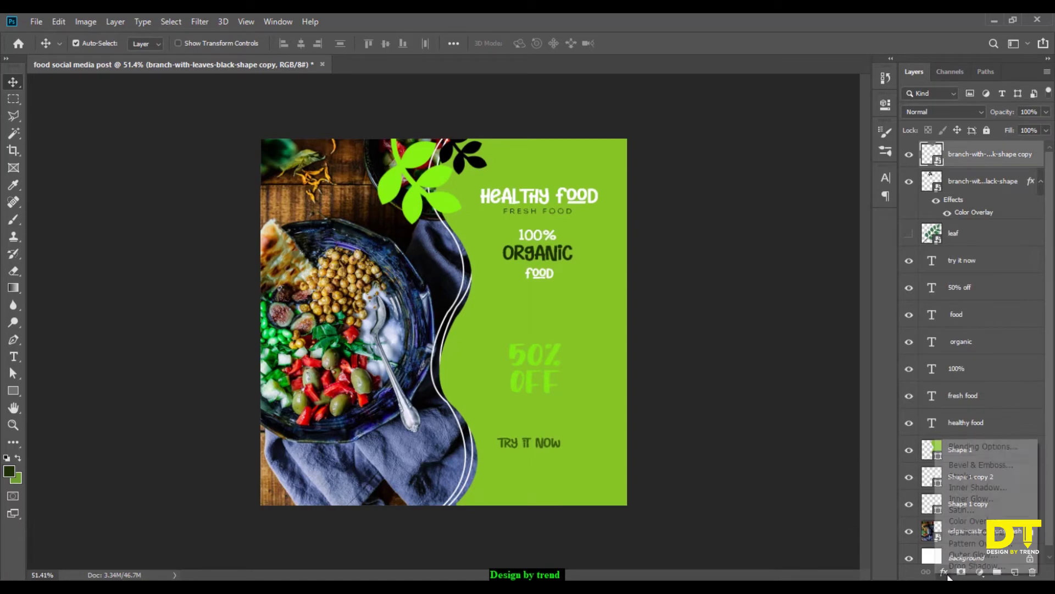
{"action": "left_click", "coordinate": [968, 522]}
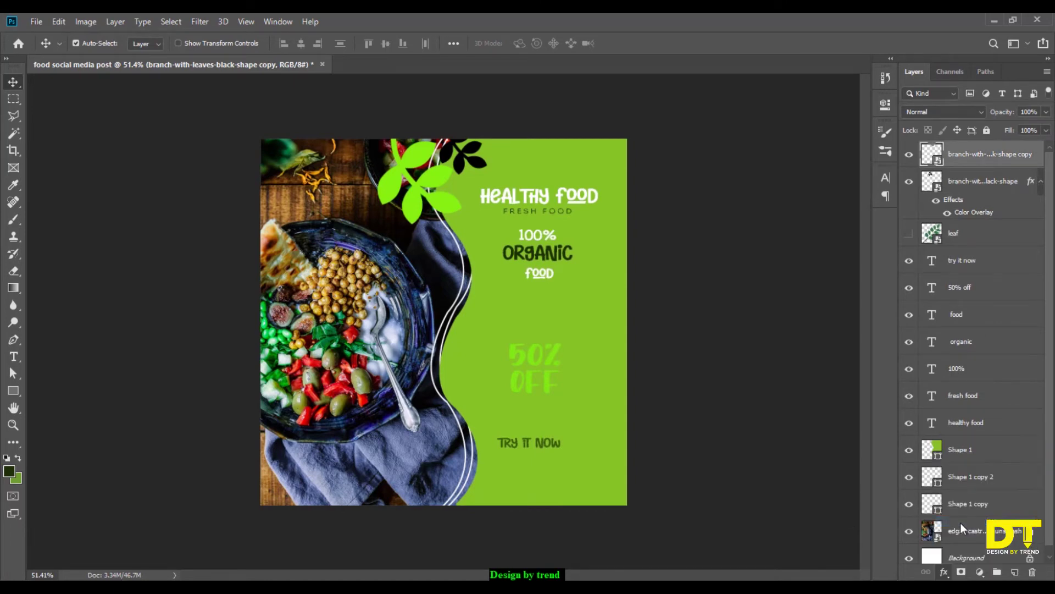
{"action": "left_click", "coordinate": [861, 276]}
{"action": "left_click", "coordinate": [707, 298]}
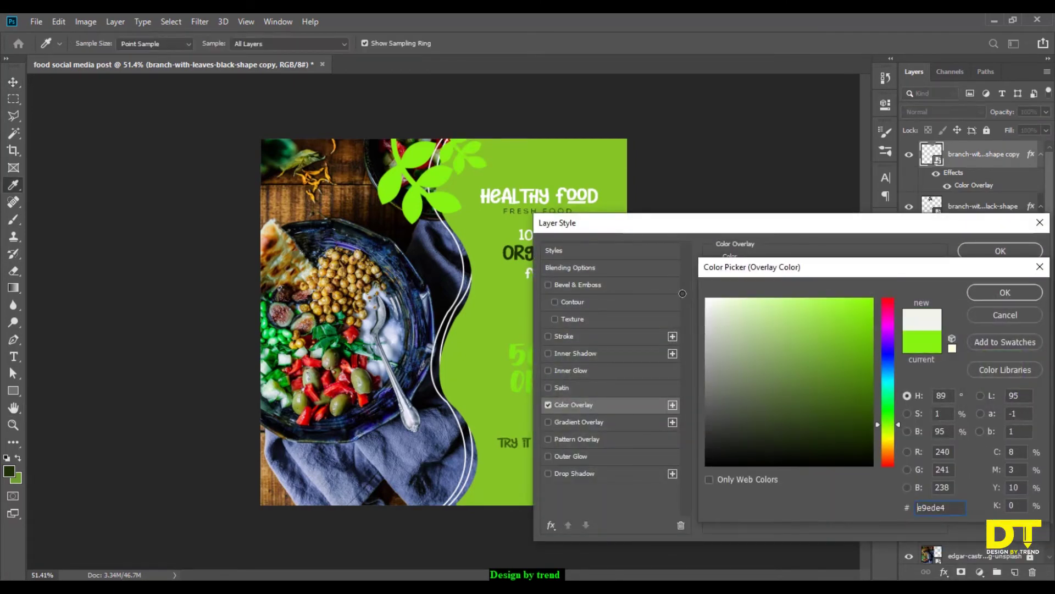
{"action": "left_click", "coordinate": [1006, 294]}
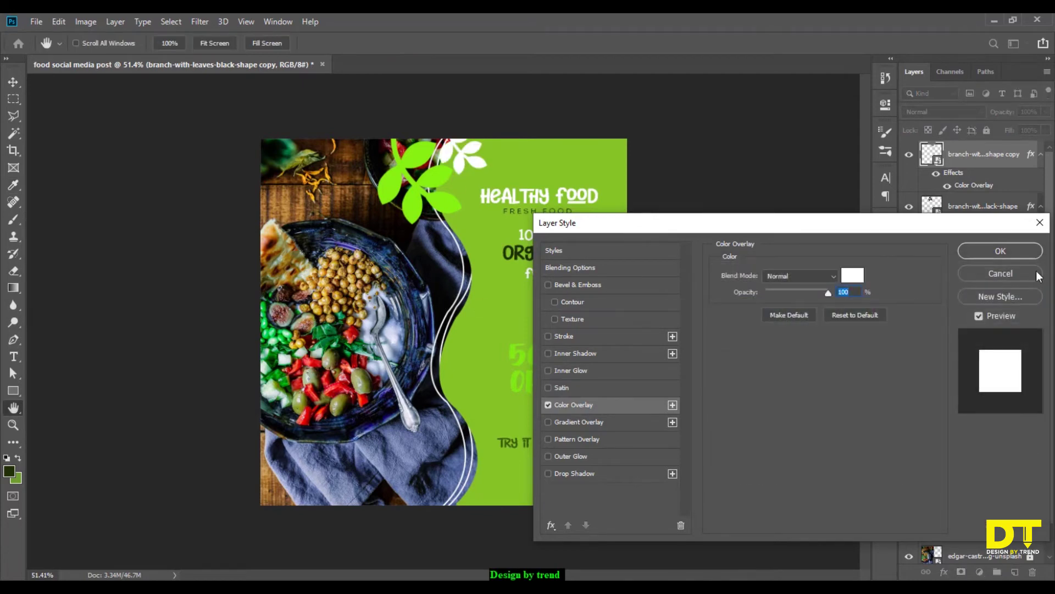
{"action": "left_click", "coordinate": [1003, 253]}
Step: Duplicate the small white branch to its upper right and set the copy's Color Overlay to the ORGANIC text's dark green, 1c3205
{"action": "left_click_drag", "start_coordinate": [472, 162], "coordinate": [508, 149]}
{"action": "key", "text": "ctrl+j"}
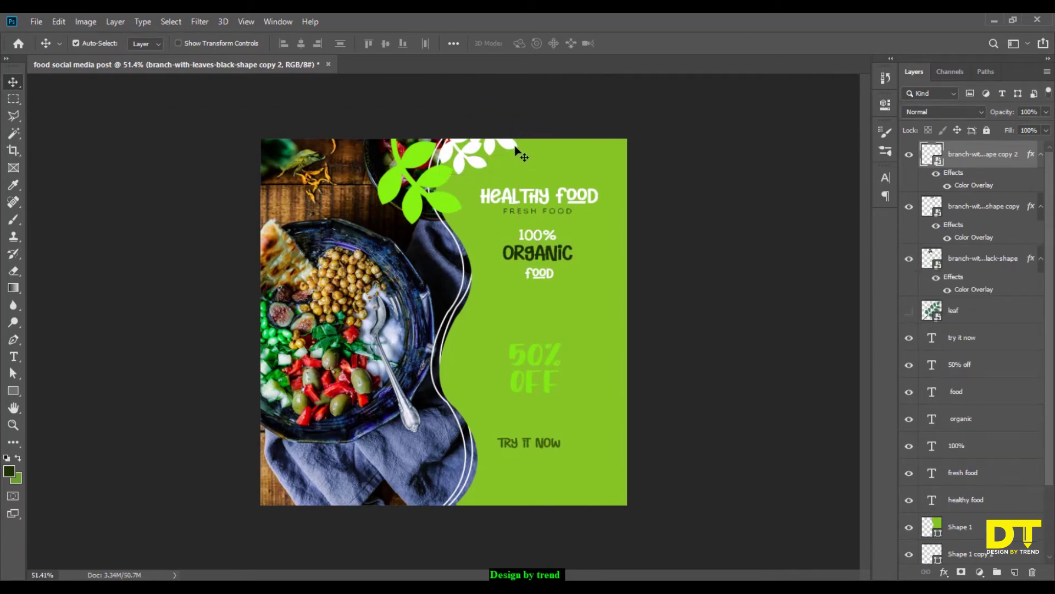
{"action": "double_click", "coordinate": [980, 189]}
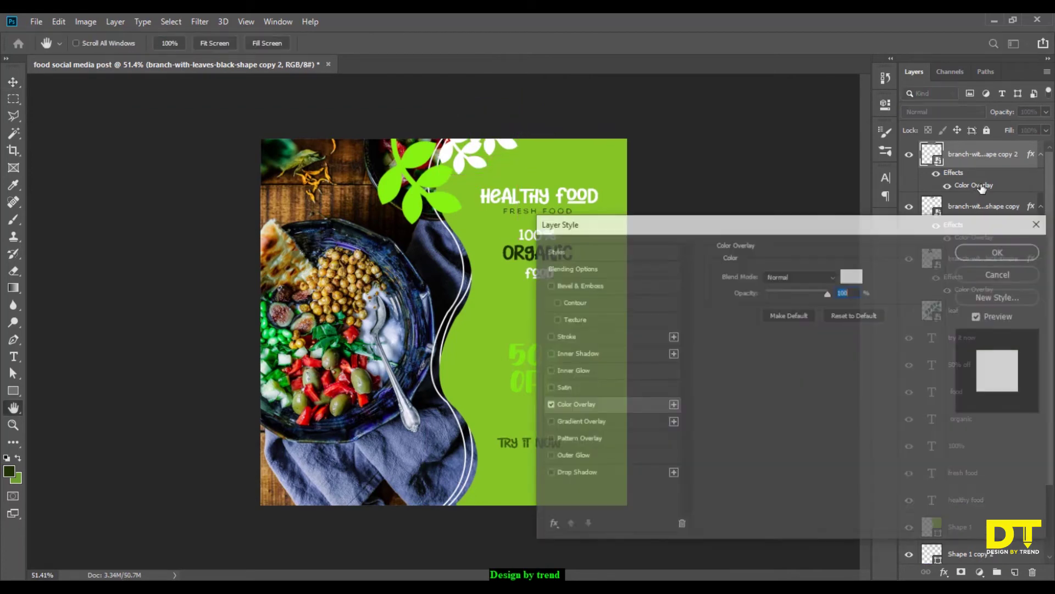
{"action": "left_click", "coordinate": [852, 276]}
{"action": "left_click", "coordinate": [522, 248]}
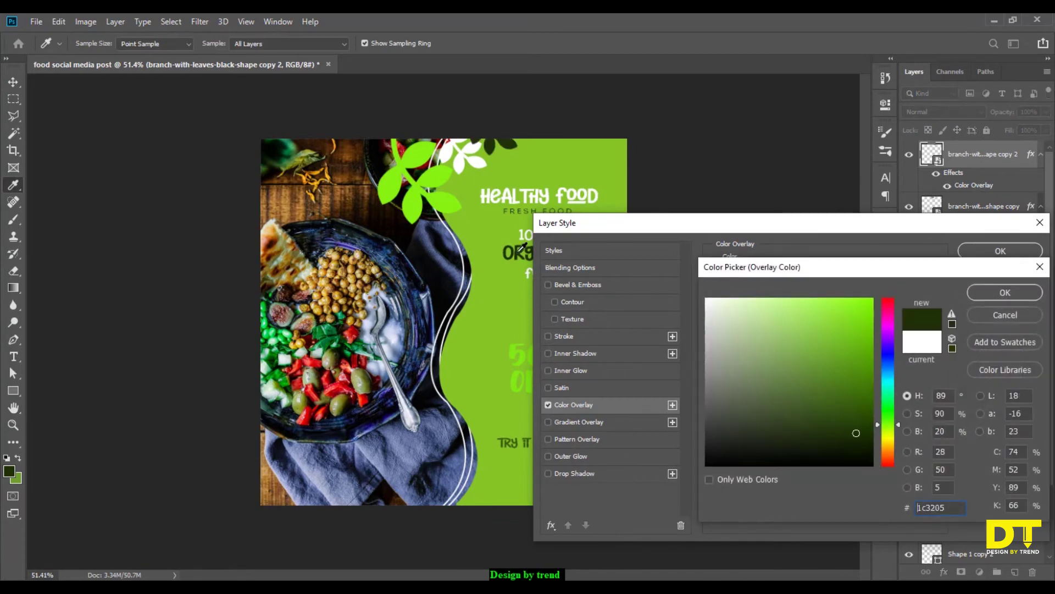
{"action": "left_click", "coordinate": [990, 293]}
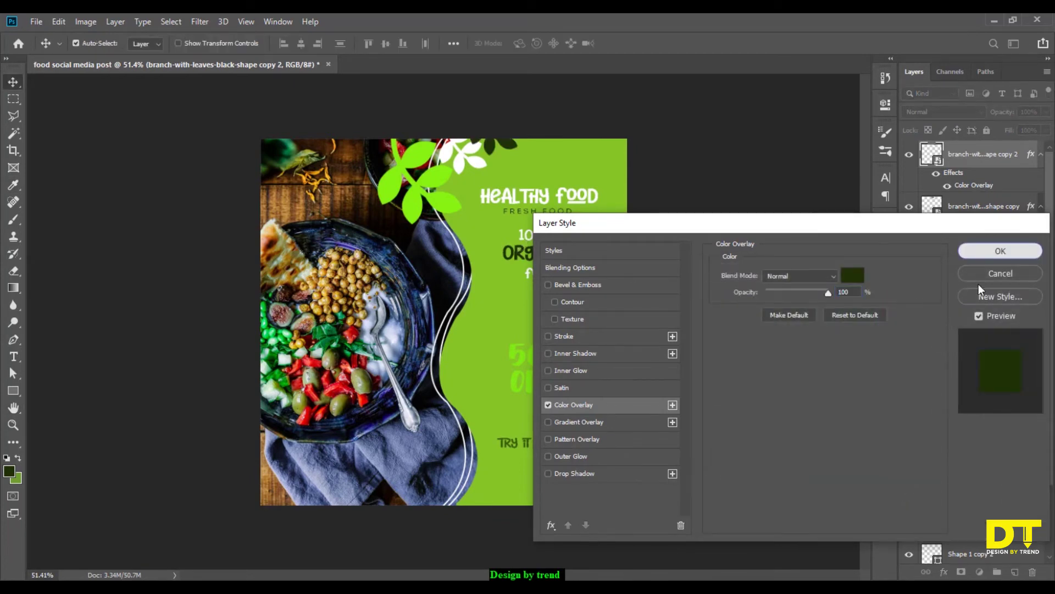
{"action": "left_click", "coordinate": [996, 251]}
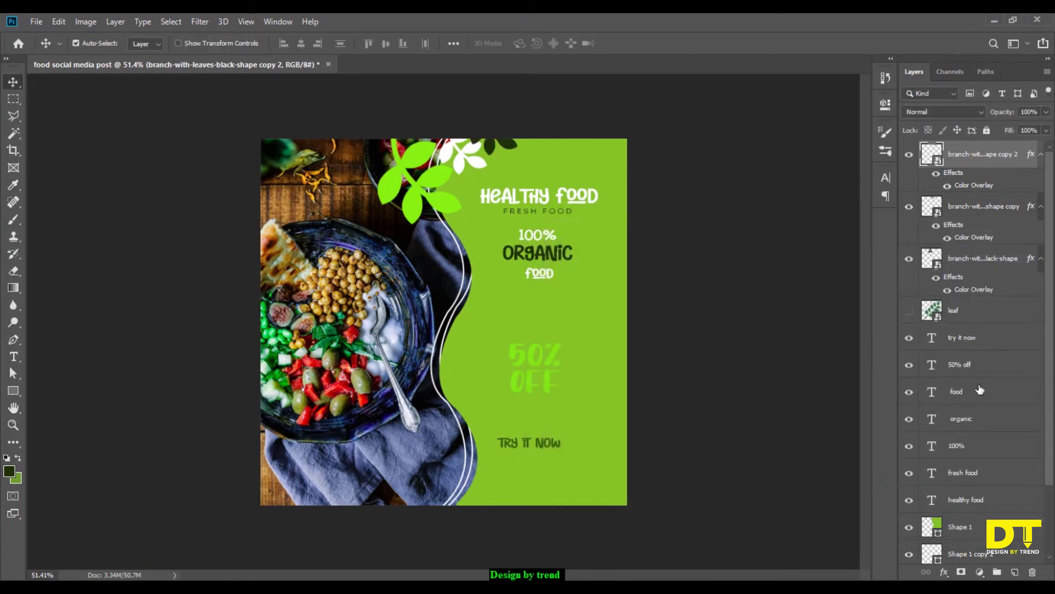
Step: Scale the healthy food and fresh food text together to 130.49% and position them near the top of the green area
{"action": "left_click", "coordinate": [980, 507]}
{"action": "left_click", "coordinate": [977, 477], "text": "ctrl"}
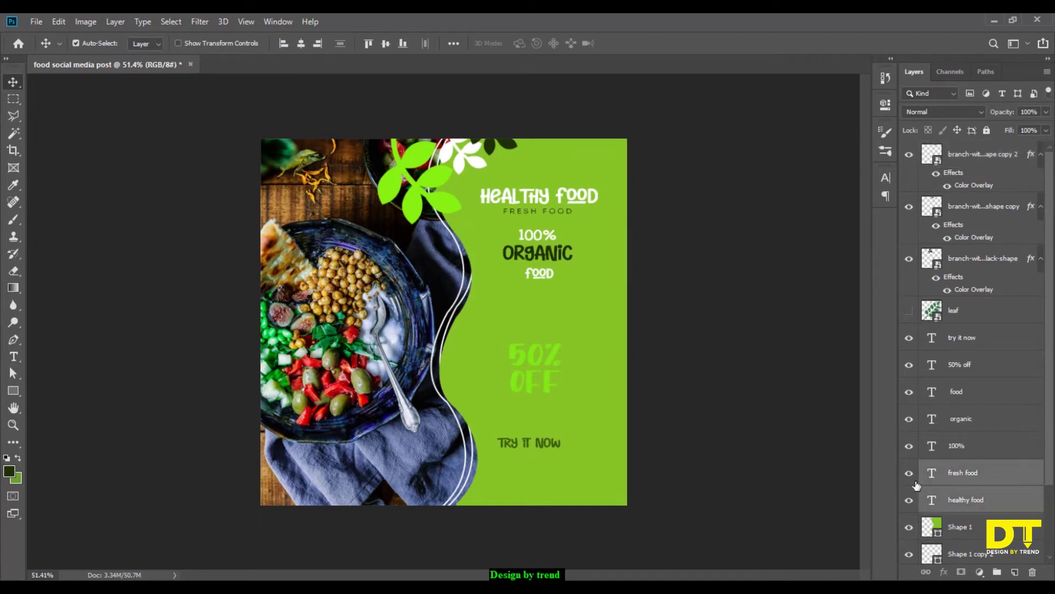
{"action": "key", "text": "ctrl+t"}
{"action": "mouse_move", "coordinate": [598, 187]}
{"action": "left_mouse_down"}
{"action": "mouse_move", "coordinate": [634, 168]}
{"action": "mouse_move", "coordinate": [600, 195]}
{"action": "left_mouse_up"}
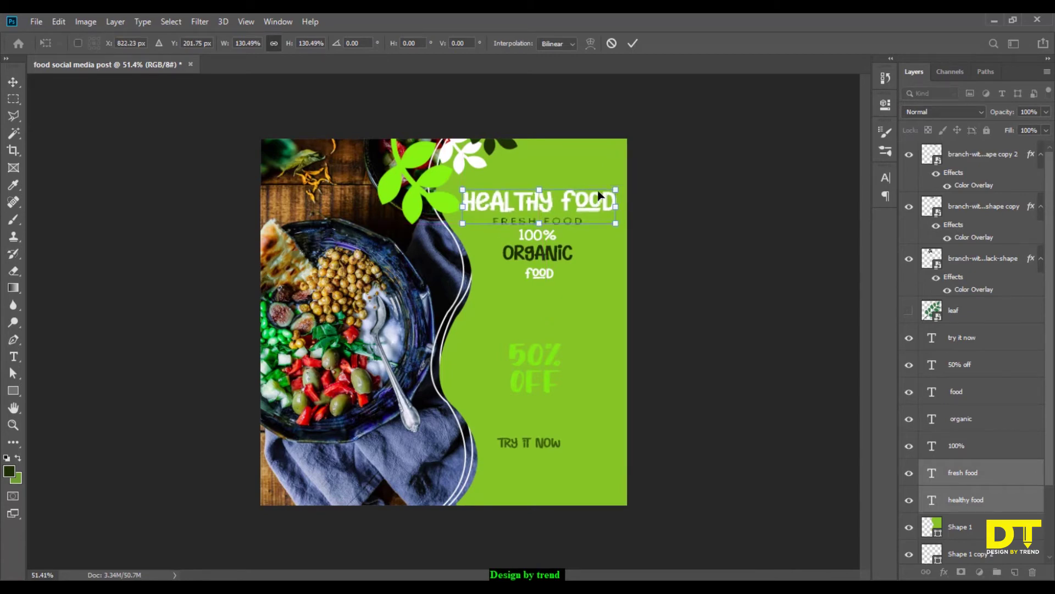
{"action": "left_click", "coordinate": [633, 44]}
Step: Scale the 100%, organic and food text together to 141.19% and place them beneath the FRESH FOOD line
{"action": "left_click", "coordinate": [566, 259]}
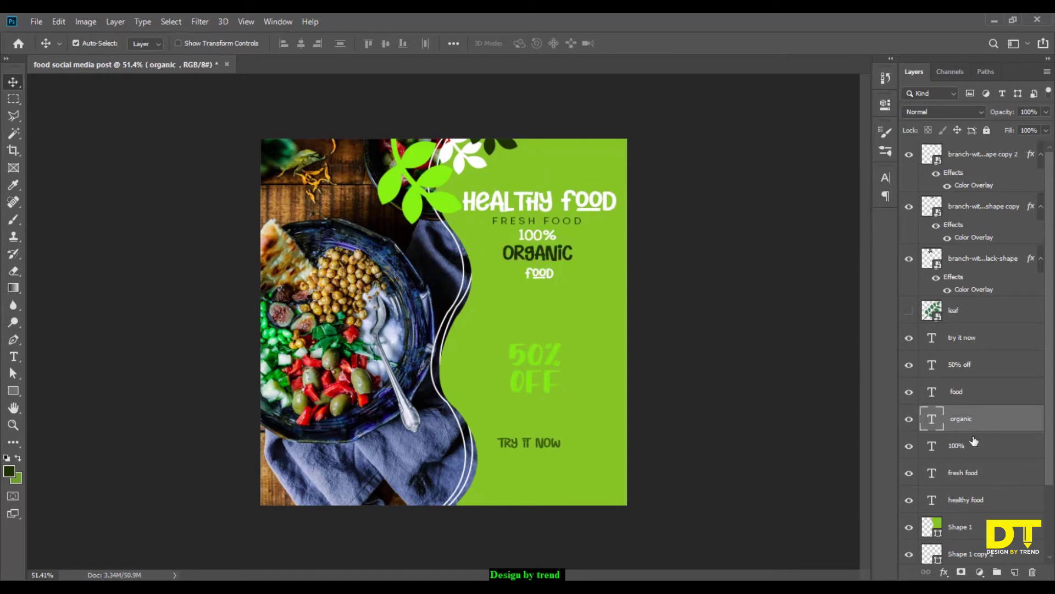
{"action": "left_click", "coordinate": [968, 445], "text": "ctrl"}
{"action": "left_click", "coordinate": [965, 394], "text": "ctrl"}
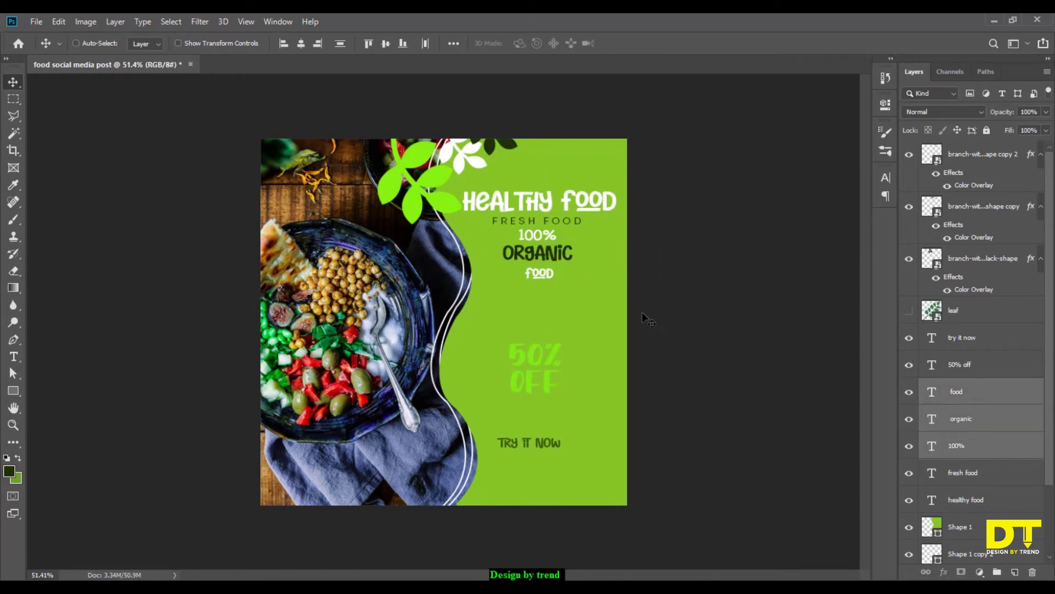
{"action": "key", "text": "ctrl+t"}
{"action": "left_click_drag", "start_coordinate": [541, 251], "coordinate": [531, 262]}
{"action": "left_click_drag", "start_coordinate": [573, 233], "coordinate": [599, 215]}
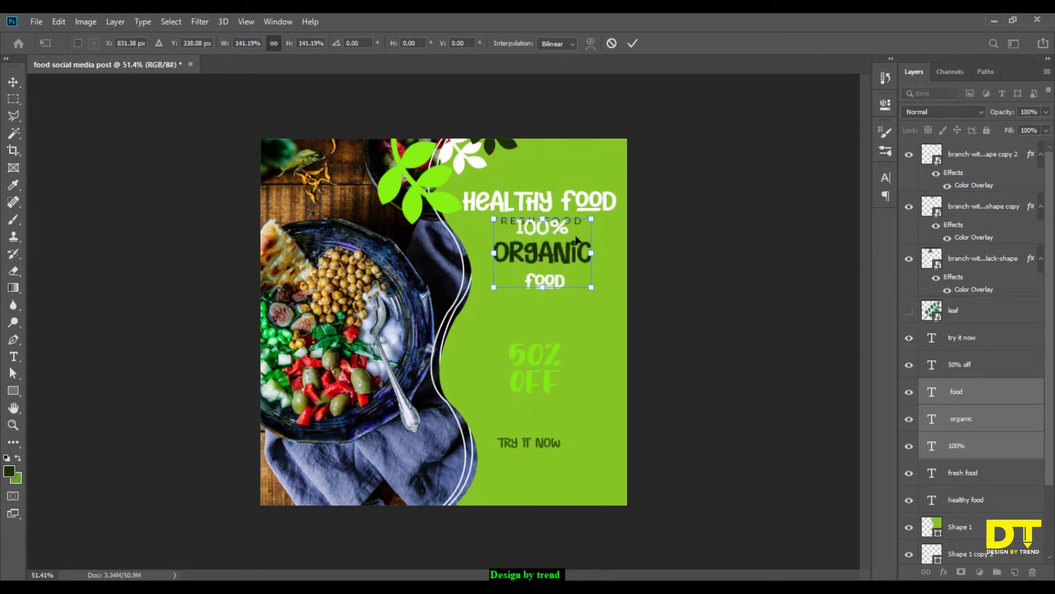
{"action": "mouse_move", "coordinate": [566, 253]}
{"action": "left_mouse_down"}
{"action": "mouse_move", "coordinate": [557, 249]}
{"action": "mouse_move", "coordinate": [560, 265]}
{"action": "left_mouse_up"}
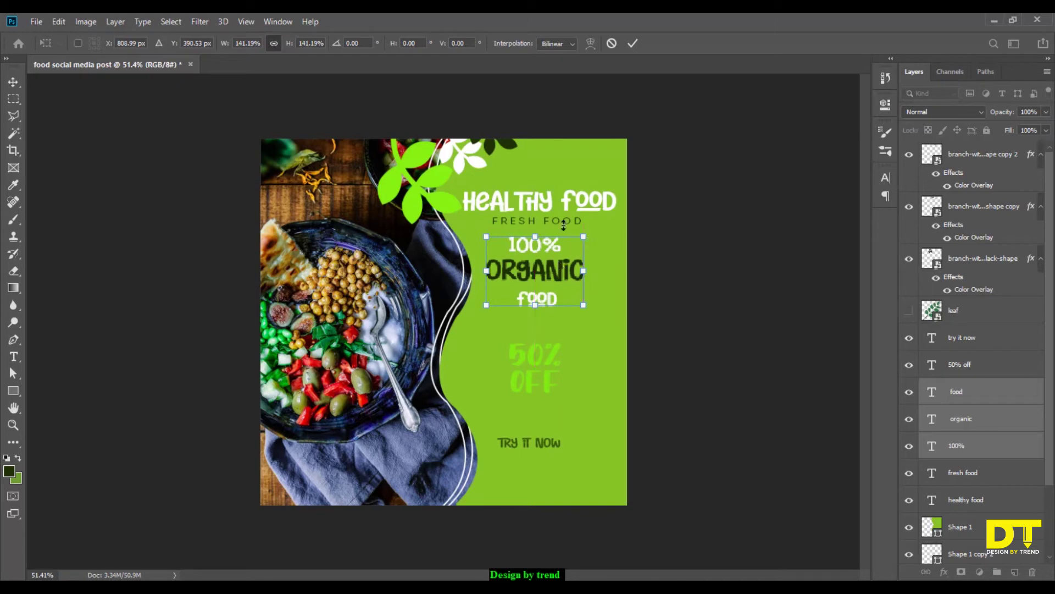
{"action": "left_click", "coordinate": [633, 43]}
Step: Shift the organic and food text slightly down to widen the spacing between the three lines
{"action": "left_click", "coordinate": [659, 265]}
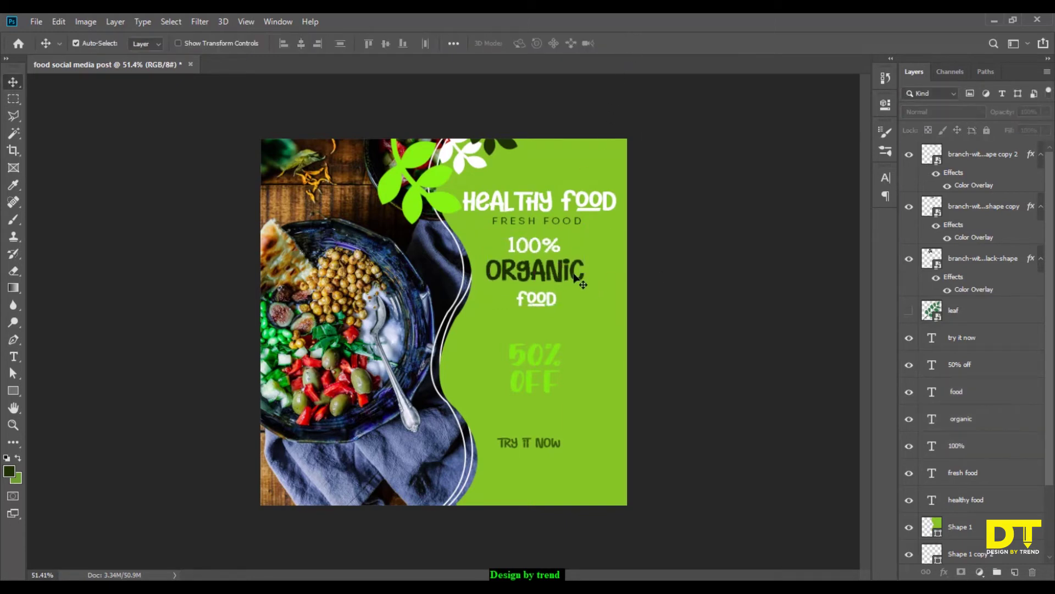
{"action": "left_click", "coordinate": [562, 271]}
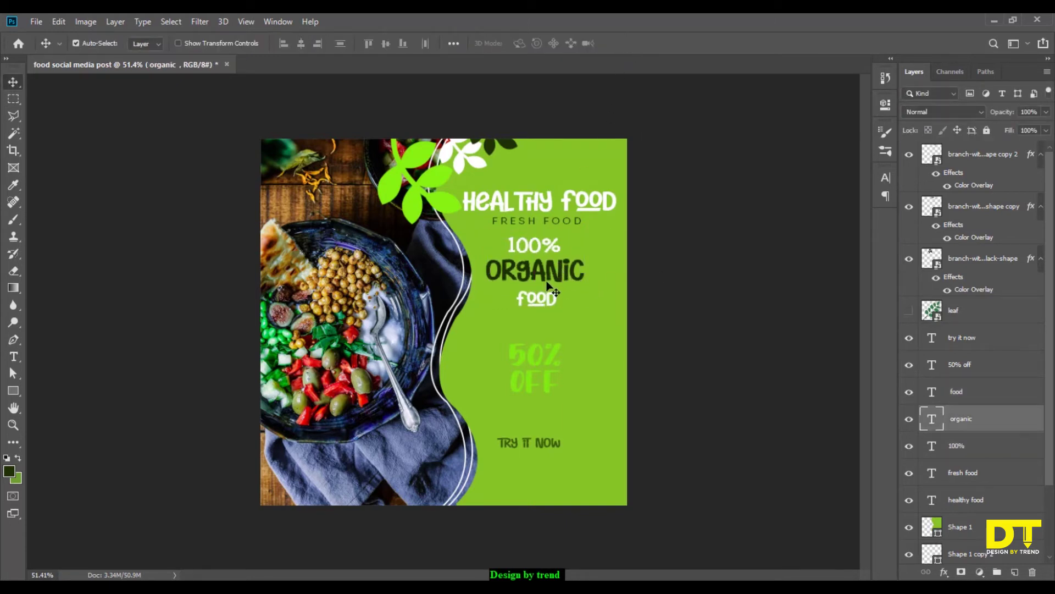
{"action": "left_click_drag", "start_coordinate": [558, 297], "coordinate": [554, 283]}
{"action": "left_click", "coordinate": [551, 280]}
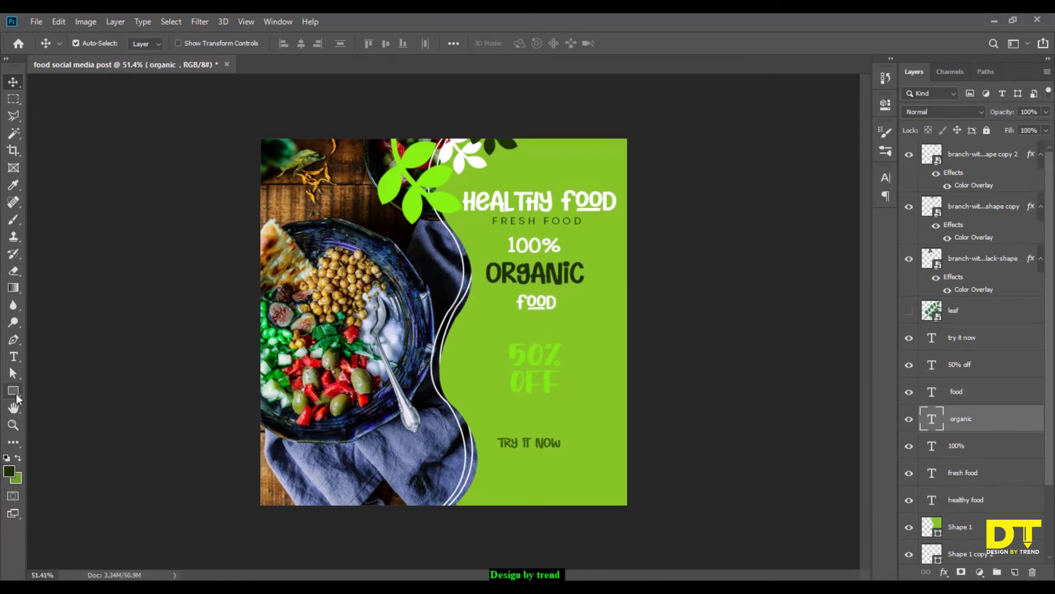
Step: Draw an unfilled rectangle about 337 × 104 px around ORGANIC and set its white stroke to 1 pt
{"action": "left_click", "coordinate": [13, 391]}
{"action": "scroll", "coordinate": [487, 265], "scroll_direction": "up", "scroll_amount": 7}
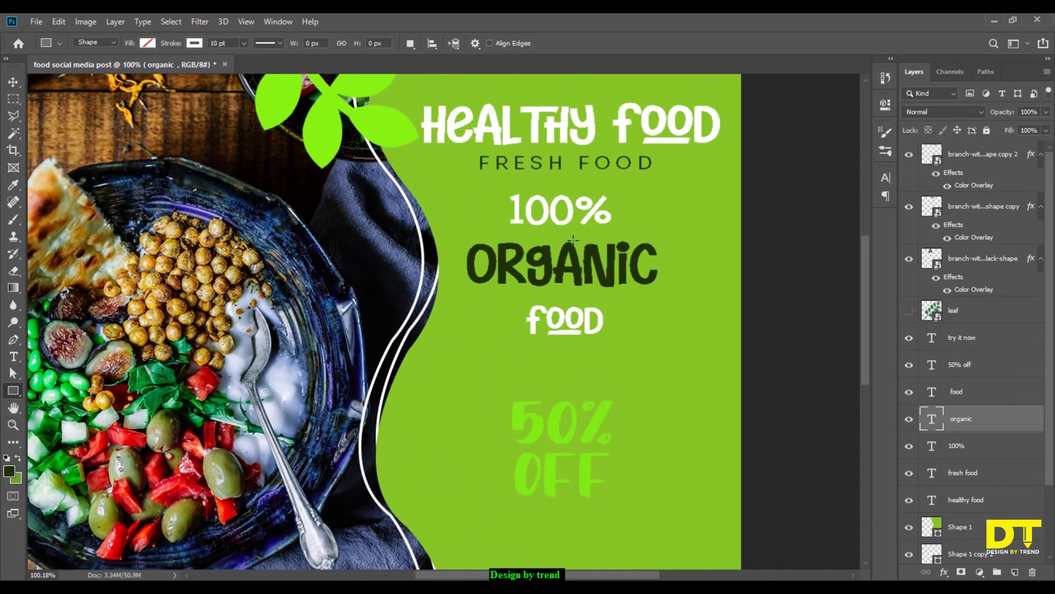
{"action": "left_click_drag", "start_coordinate": [546, 248], "coordinate": [516, 291]}
{"action": "left_click_drag", "start_coordinate": [421, 274], "coordinate": [645, 342]}
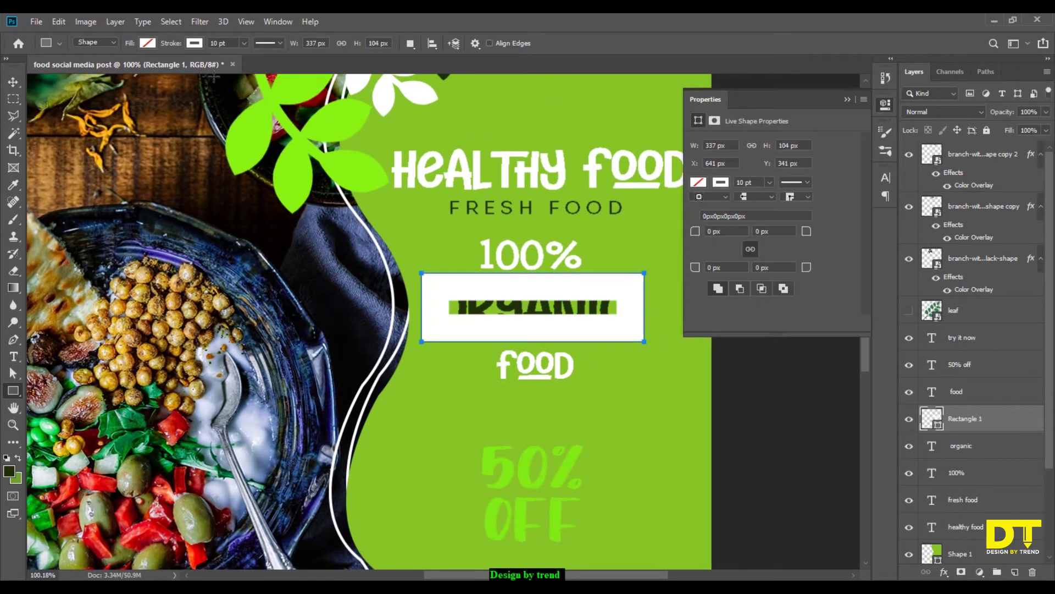
{"action": "left_click", "coordinate": [237, 44]}
{"action": "type", "text": "1"}
{"action": "key", "text": "Return"}
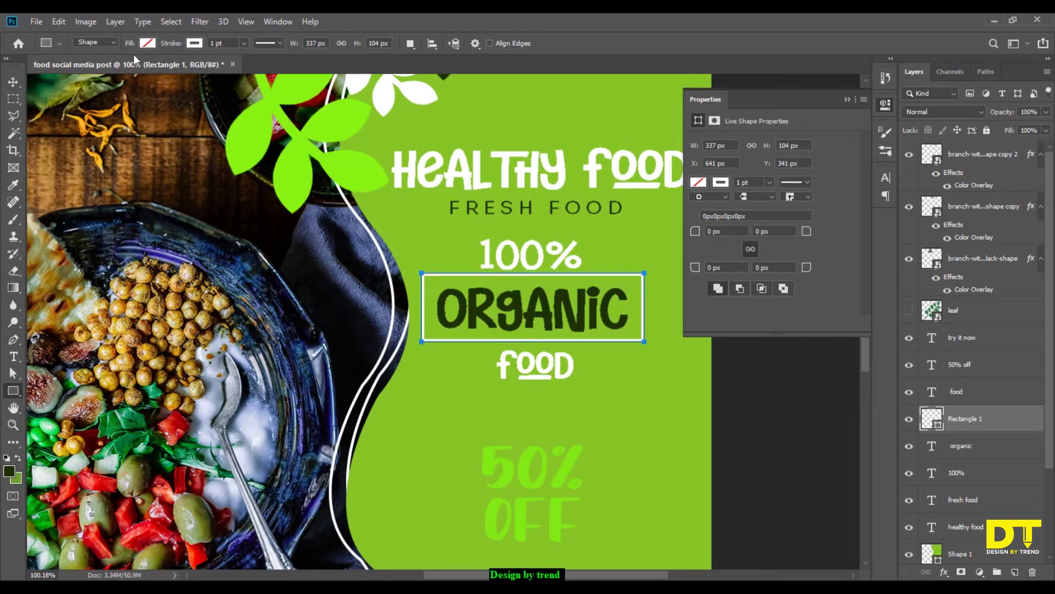
{"action": "left_click", "coordinate": [19, 83]}
{"action": "left_click", "coordinate": [847, 100]}
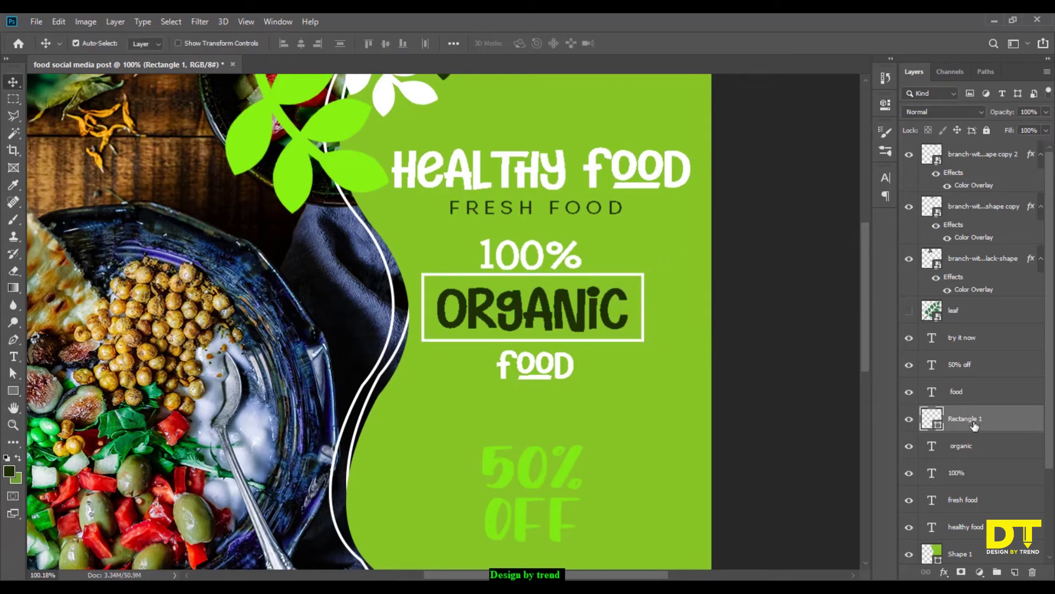
Step: Nudge the organic text and its rectangle frame together slightly down, away from the 100% text
{"action": "left_click", "coordinate": [988, 445]}
{"action": "left_click", "coordinate": [982, 419], "text": "shift"}
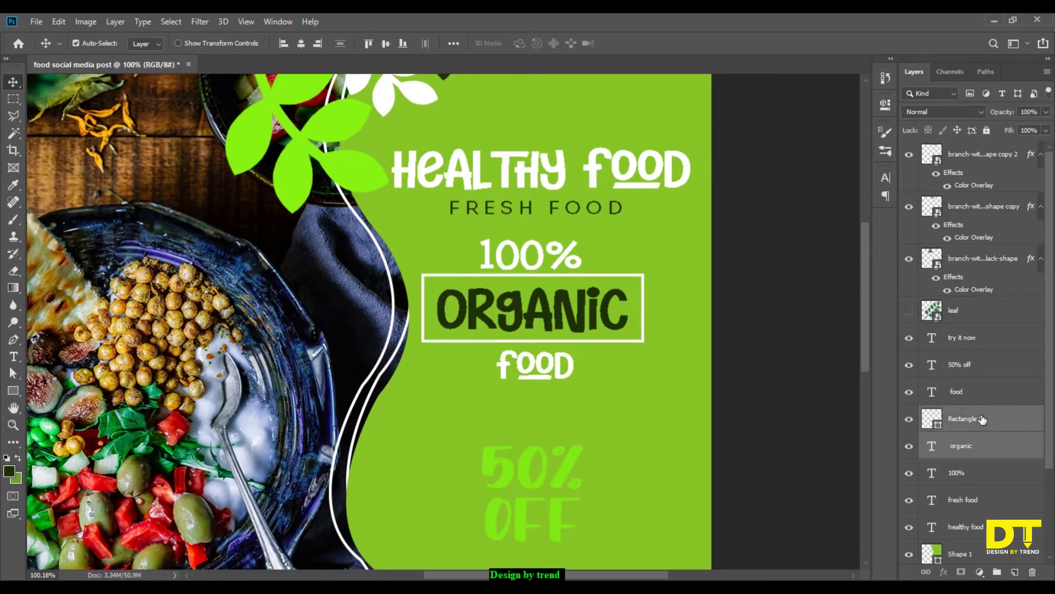
{"action": "key", "text": "Down"}
{"action": "key", "text": "Down"}
{"action": "key", "text": "Down"}
{"action": "key", "text": "Down"}
{"action": "key", "text": "Down"}
{"action": "key", "text": "Down"}
{"action": "key", "text": "Down"}
{"action": "key", "text": "Down"}
{"action": "key", "text": "Down"}
{"action": "key", "text": "Down"}
{"action": "key", "text": "Down"}
{"action": "key", "text": "Down"}
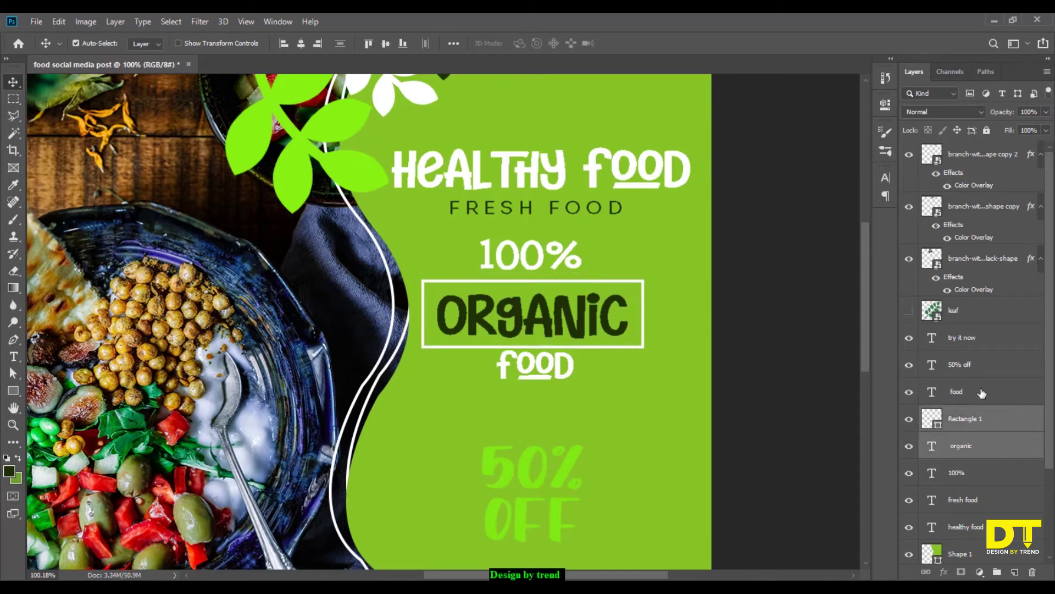
Step: Nudge the food text slightly down so it sits clear of the ORGANIC frame
{"action": "left_click", "coordinate": [982, 392]}
{"action": "key", "text": "Down"}
{"action": "key", "text": "Down"}
{"action": "key", "text": "Down"}
{"action": "key", "text": "Down"}
{"action": "key", "text": "Down"}
{"action": "key", "text": "Down"}
{"action": "key", "text": "Down"}
{"action": "key", "text": "Down"}
{"action": "key", "text": "Down"}
{"action": "key", "text": "Down"}
{"action": "key", "text": "Down"}
{"action": "key", "text": "Down"}
{"action": "key", "text": "Down"}
{"action": "key", "text": "Down"}
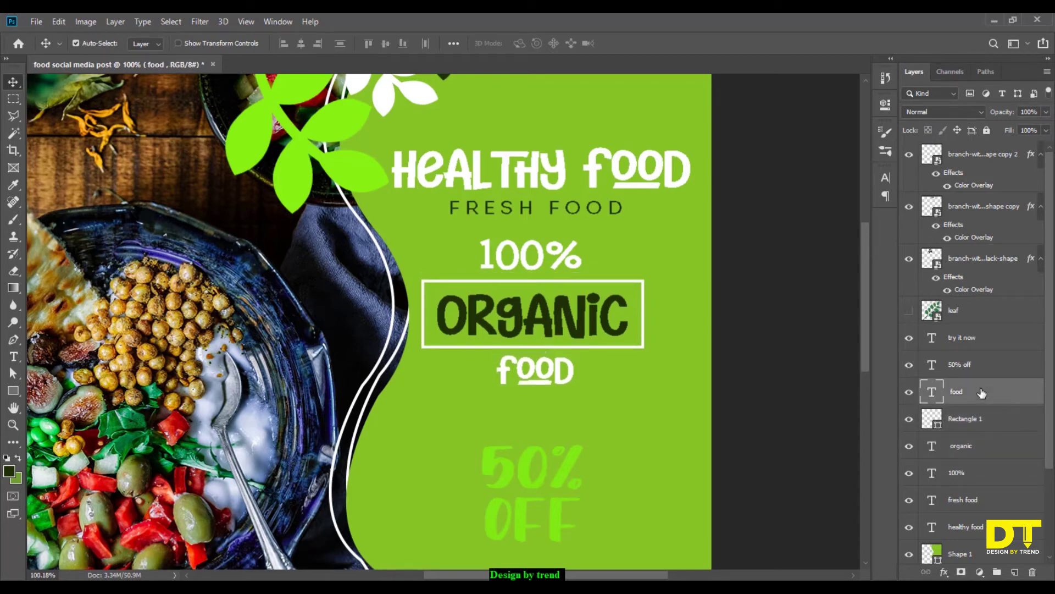
Step: Draw an ellipse shape as a circle about 273 × 273 px over the lower part of the food photo
{"action": "scroll", "coordinate": [785, 420], "scroll_direction": "down", "scroll_amount": 3}
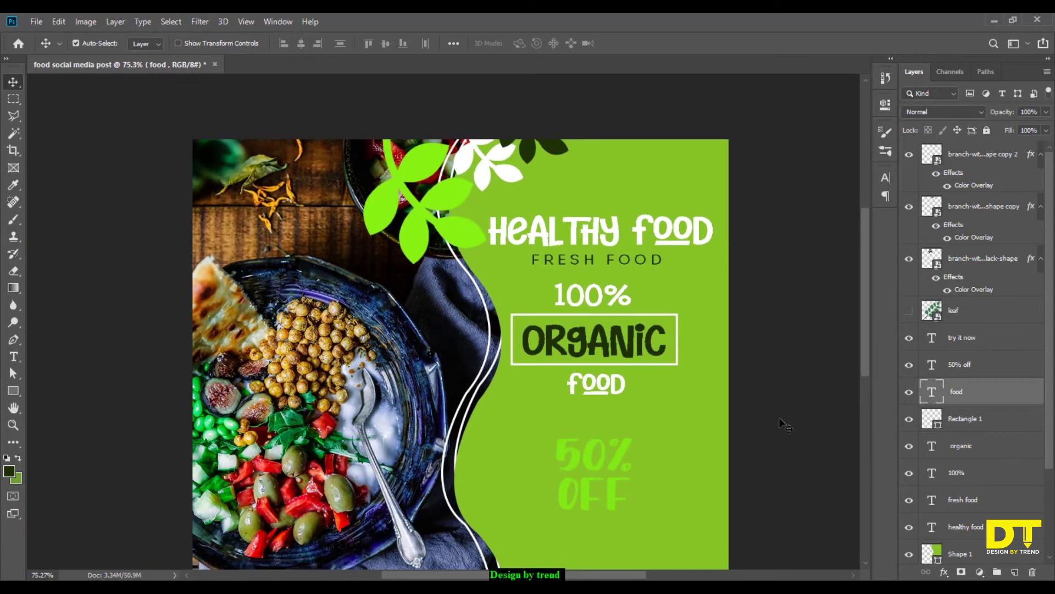
{"action": "left_click_drag", "start_coordinate": [741, 424], "coordinate": [689, 313]}
{"action": "scroll", "coordinate": [694, 319], "scroll_direction": "down", "scroll_amount": 2}
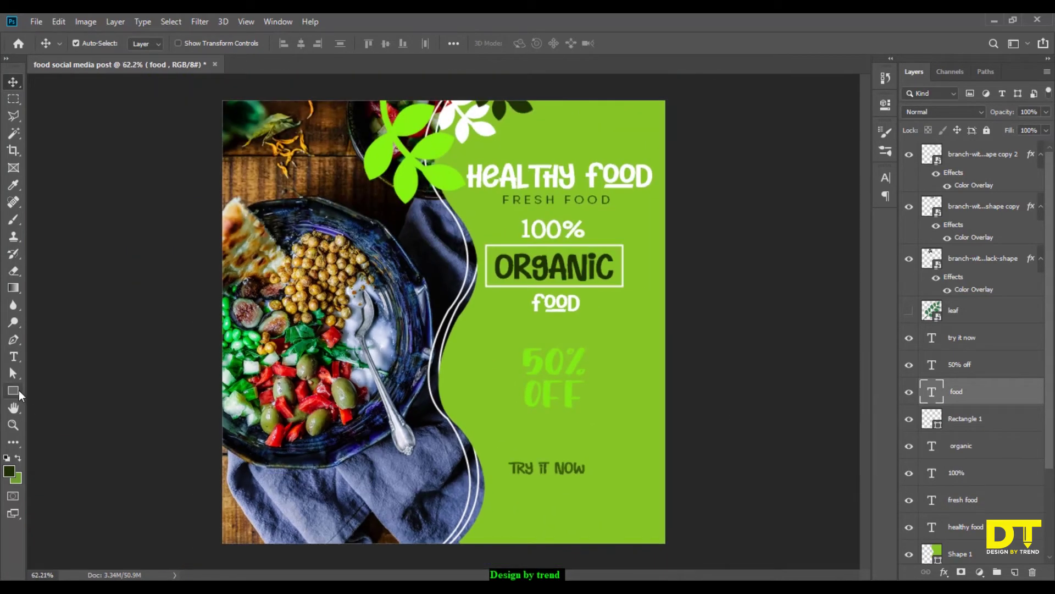
{"action": "left_click", "coordinate": [13, 390]}
{"action": "left_click", "coordinate": [80, 416]}
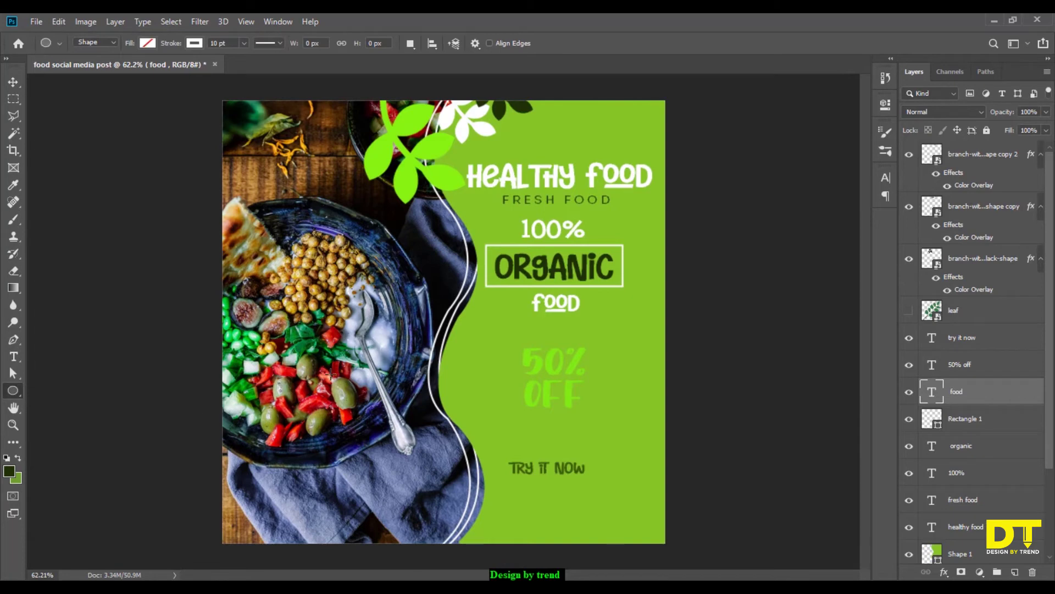
{"action": "left_click_drag", "start_coordinate": [331, 374], "coordinate": [459, 486]}
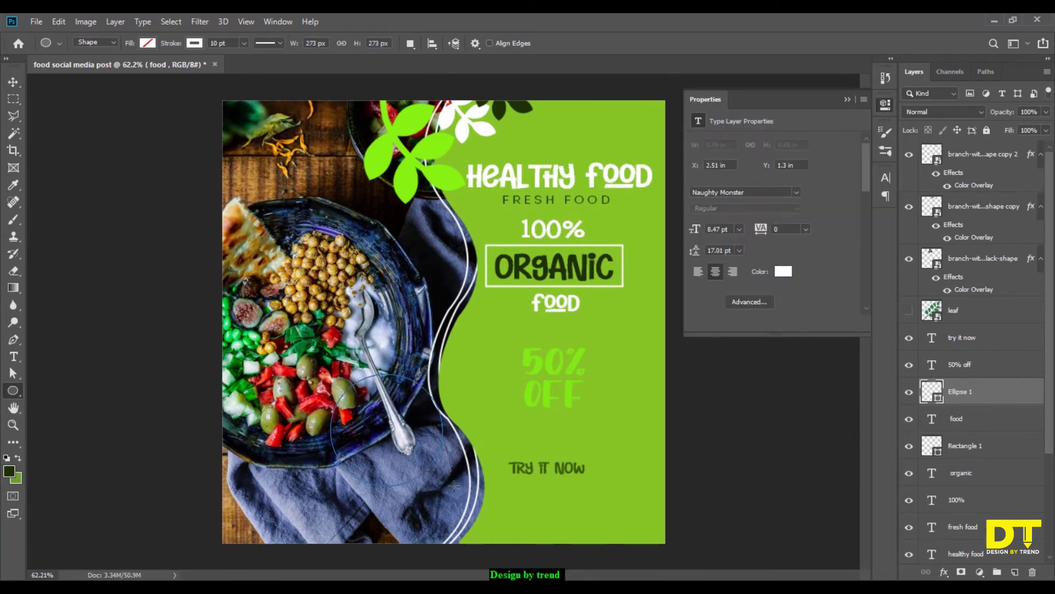
Step: Fill the circle with white, without a stroke, and place it behind the 50% OFF text
{"action": "left_click", "coordinate": [148, 43]}
{"action": "left_click", "coordinate": [137, 70]}
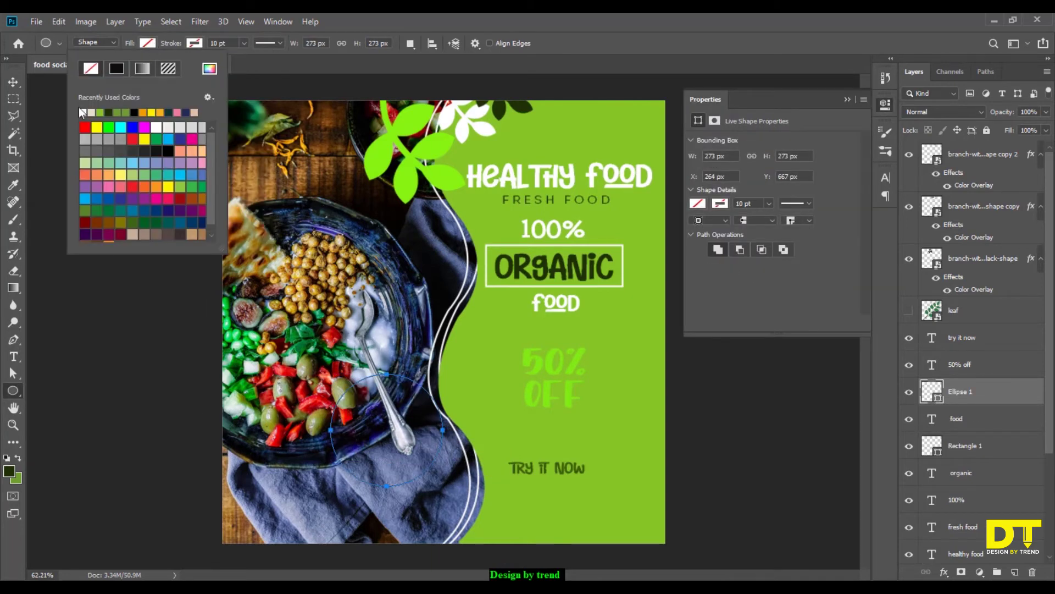
{"action": "left_click", "coordinate": [83, 112]}
{"action": "key", "text": "v"}
{"action": "left_click_drag", "start_coordinate": [382, 403], "coordinate": [549, 361]}
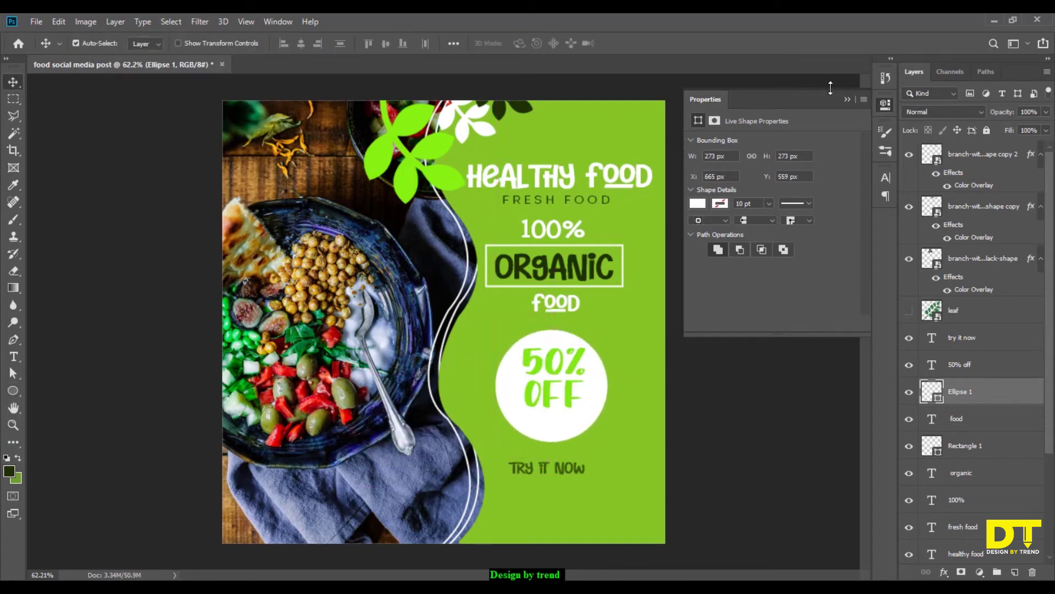
{"action": "left_click", "coordinate": [847, 99]}
Step: Centre the 50% OFF text inside the circle and give it a drop shadow at a 132° angle
{"action": "left_click_drag", "start_coordinate": [576, 400], "coordinate": [569, 407]}
{"action": "left_click", "coordinate": [943, 573]}
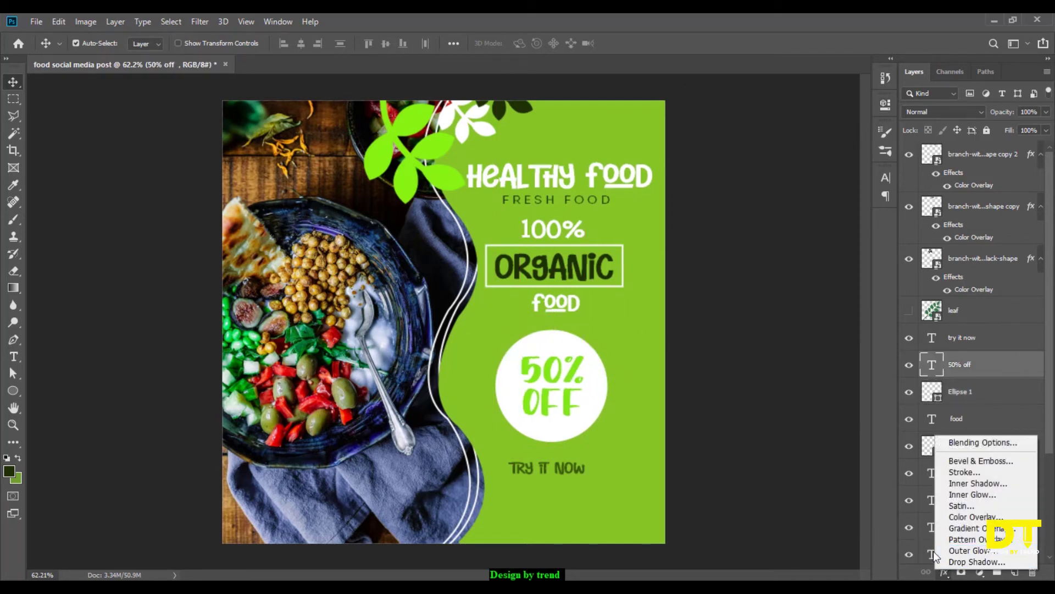
{"action": "left_click", "coordinate": [973, 558]}
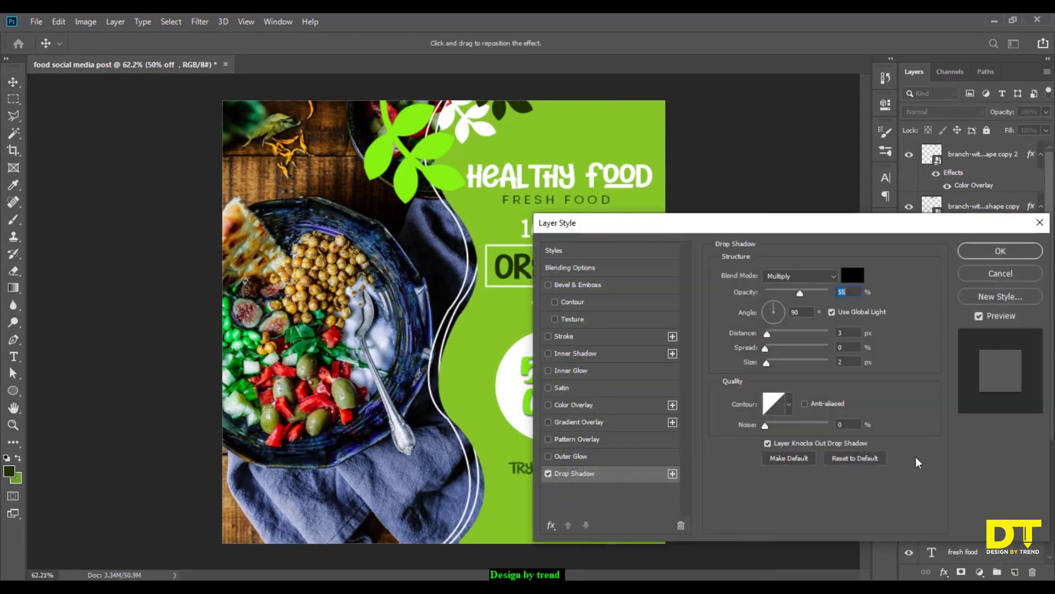
{"action": "left_click_drag", "start_coordinate": [893, 220], "coordinate": [962, 200]}
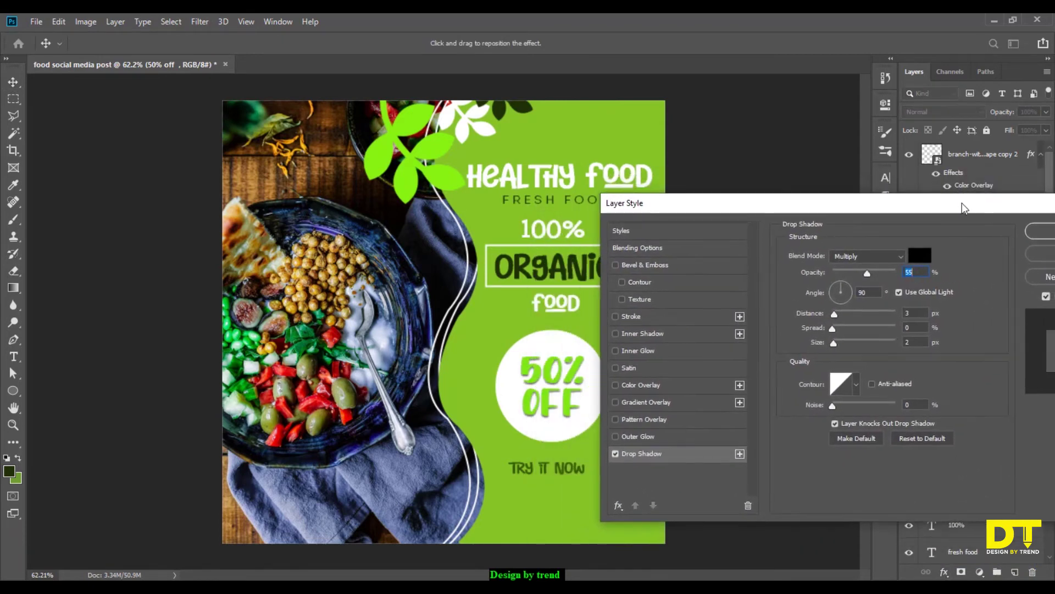
{"action": "left_click_drag", "start_coordinate": [839, 295], "coordinate": [838, 292]}
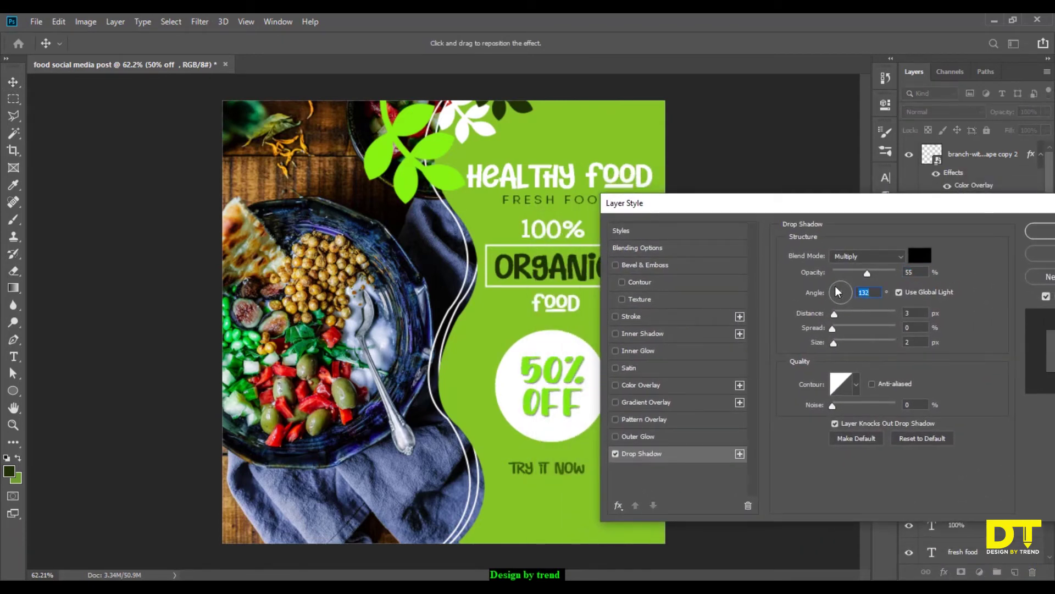
{"action": "left_click", "coordinate": [1042, 232]}
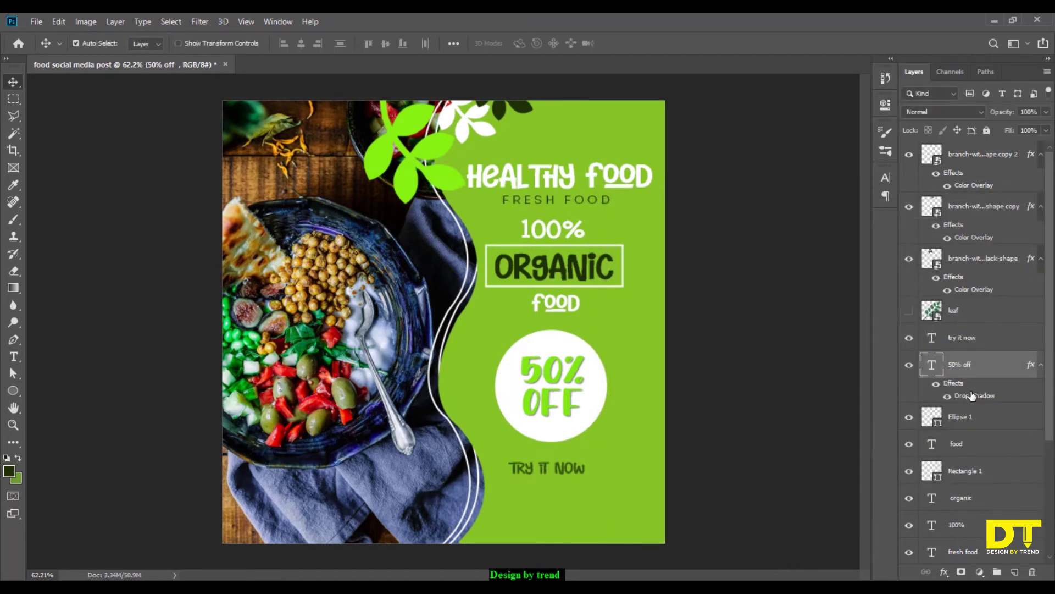
Step: Recolour the 50% OFF text to bright green #56ea14
{"action": "left_click", "coordinate": [887, 178]}
{"action": "left_click", "coordinate": [852, 252]}
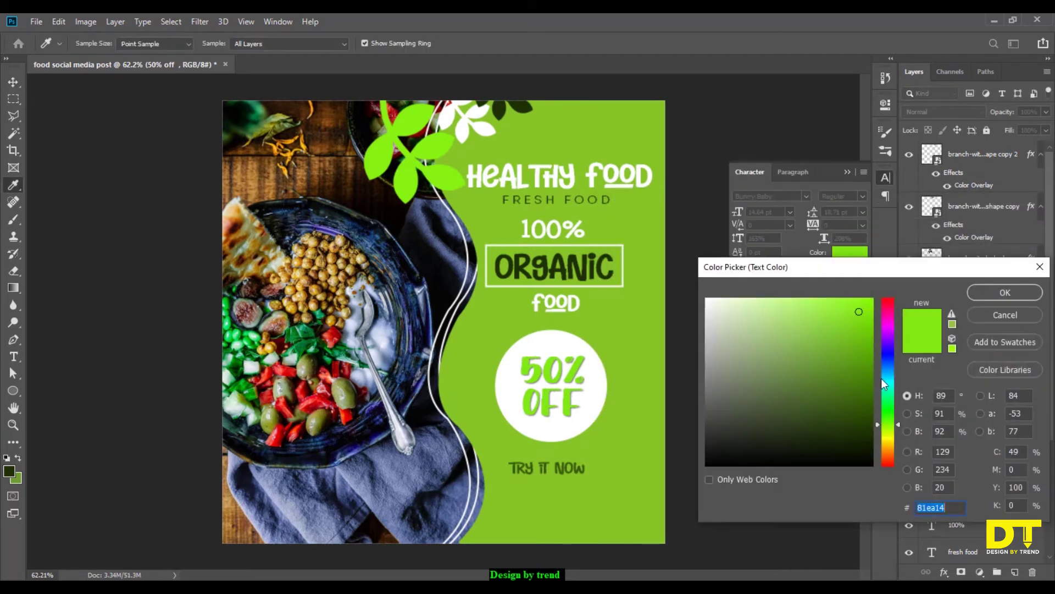
{"action": "left_click_drag", "start_coordinate": [889, 423], "coordinate": [888, 418]}
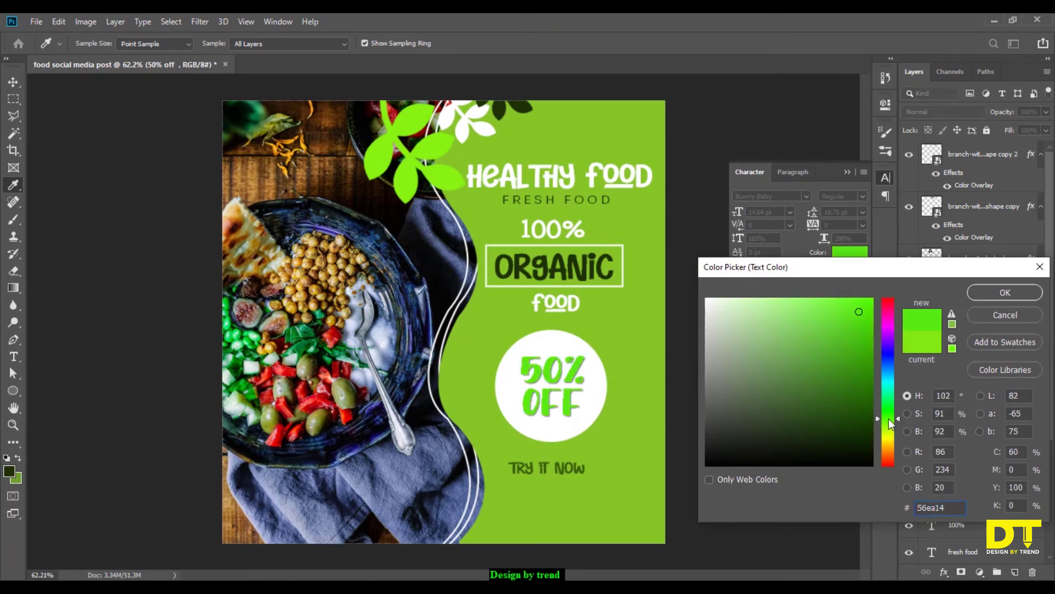
{"action": "left_click", "coordinate": [997, 293]}
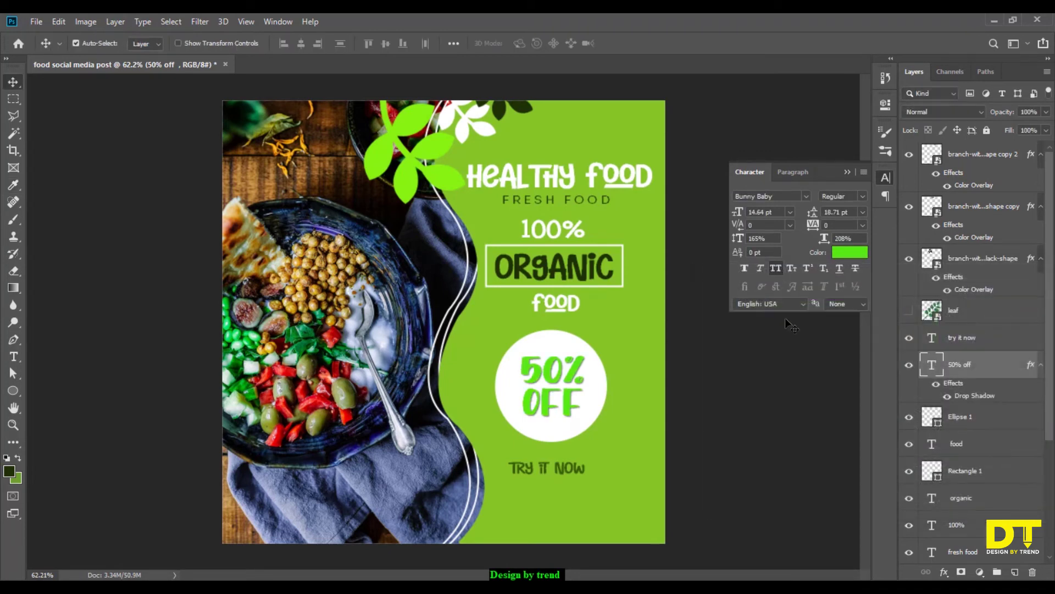
Step: Recolour the TRY IT NOW text to the green sampled from the background, #85c628
{"action": "double_click", "coordinate": [571, 469]}
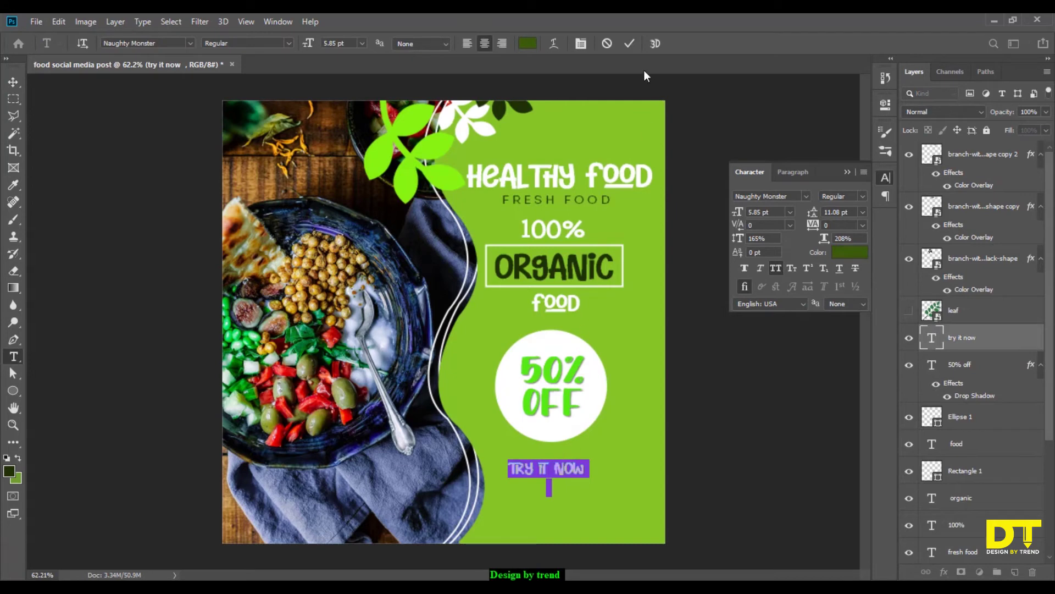
{"action": "left_click", "coordinate": [632, 48]}
{"action": "key", "text": "v"}
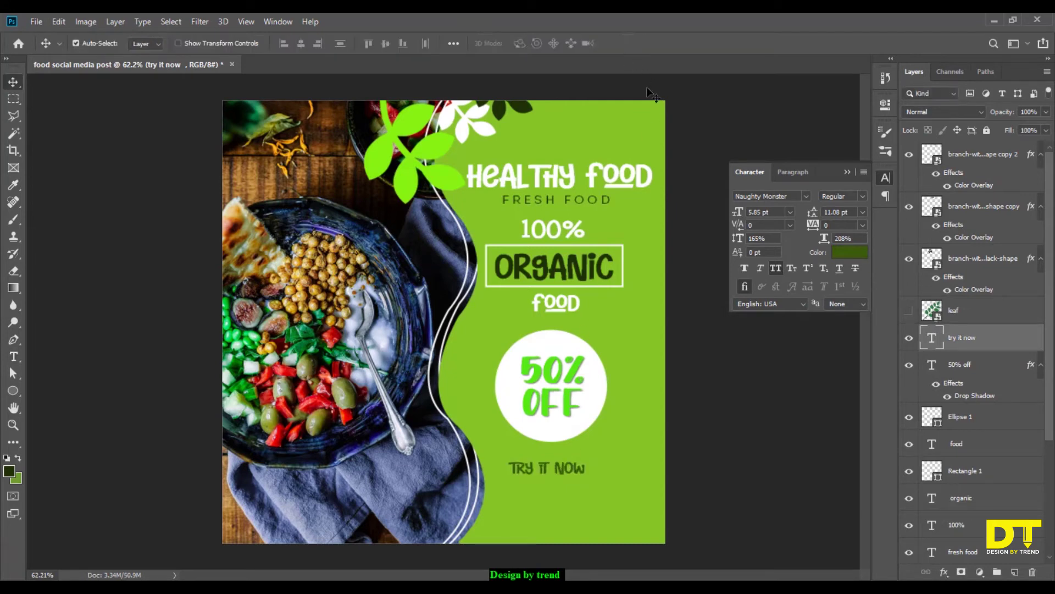
{"action": "left_click", "coordinate": [850, 252]}
{"action": "left_click_drag", "start_coordinate": [755, 324], "coordinate": [696, 291]}
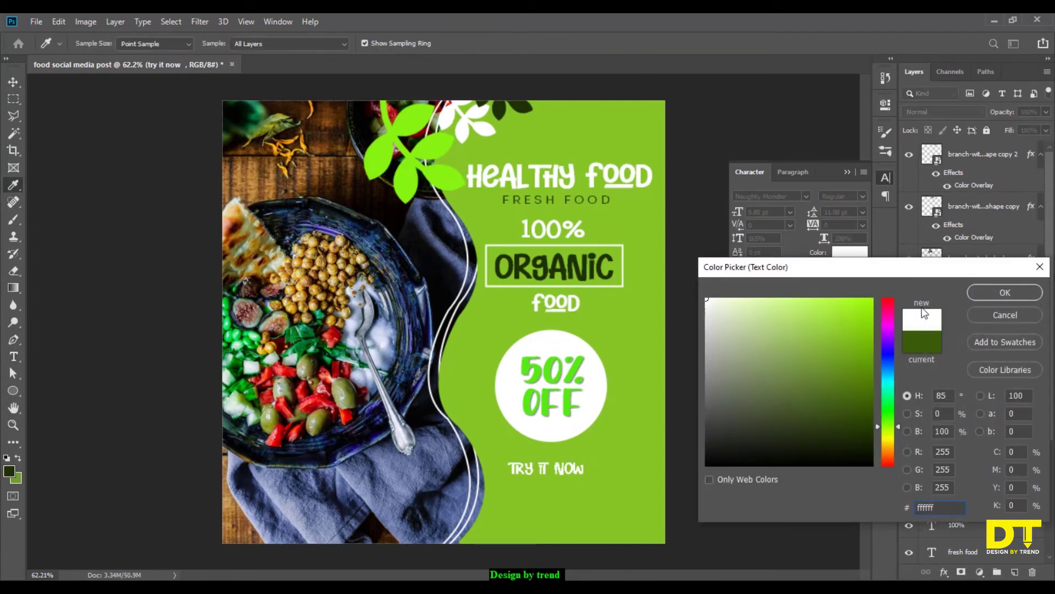
{"action": "left_click", "coordinate": [639, 429]}
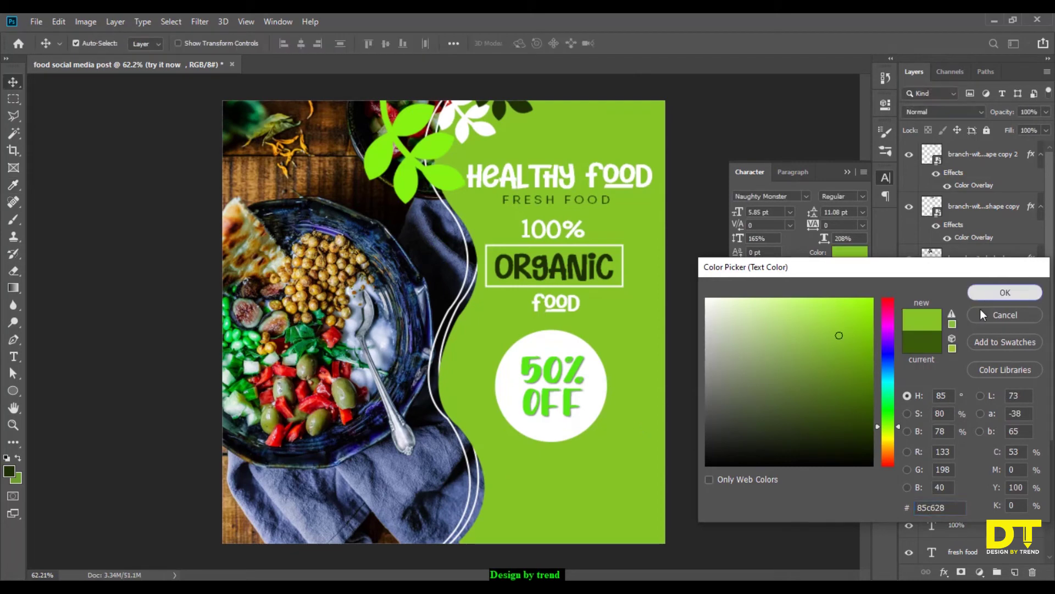
{"action": "key", "text": "Return"}
Step: Draw a rectangle about 279 × 70 px with a 10 pt white stroke below the circle and stack it beneath the TRY IT NOW text
{"action": "left_click", "coordinate": [13, 390]}
{"action": "left_click", "coordinate": [41, 391]}
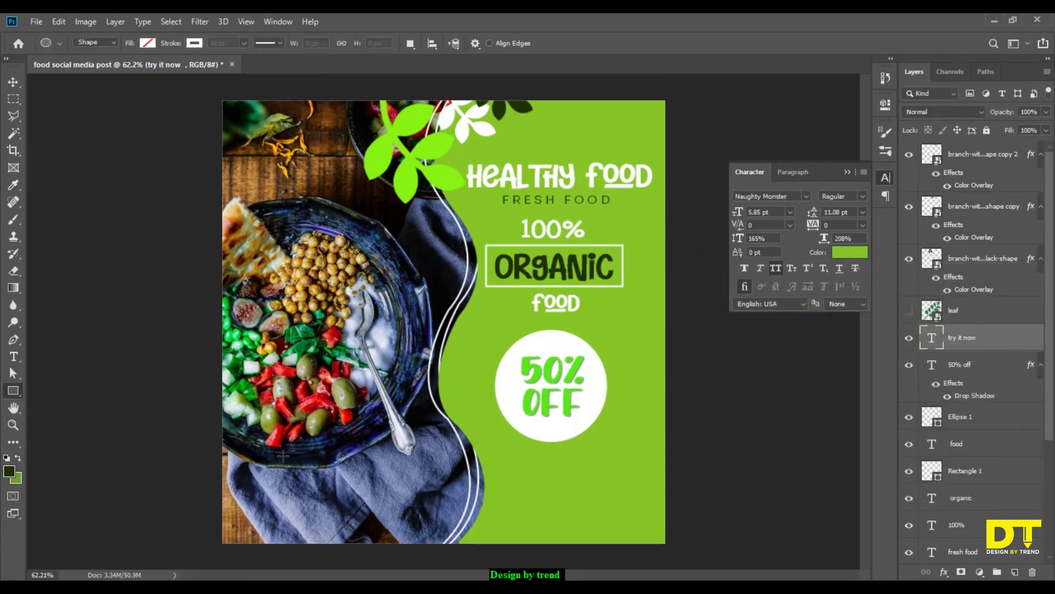
{"action": "left_click_drag", "start_coordinate": [493, 446], "coordinate": [603, 475]}
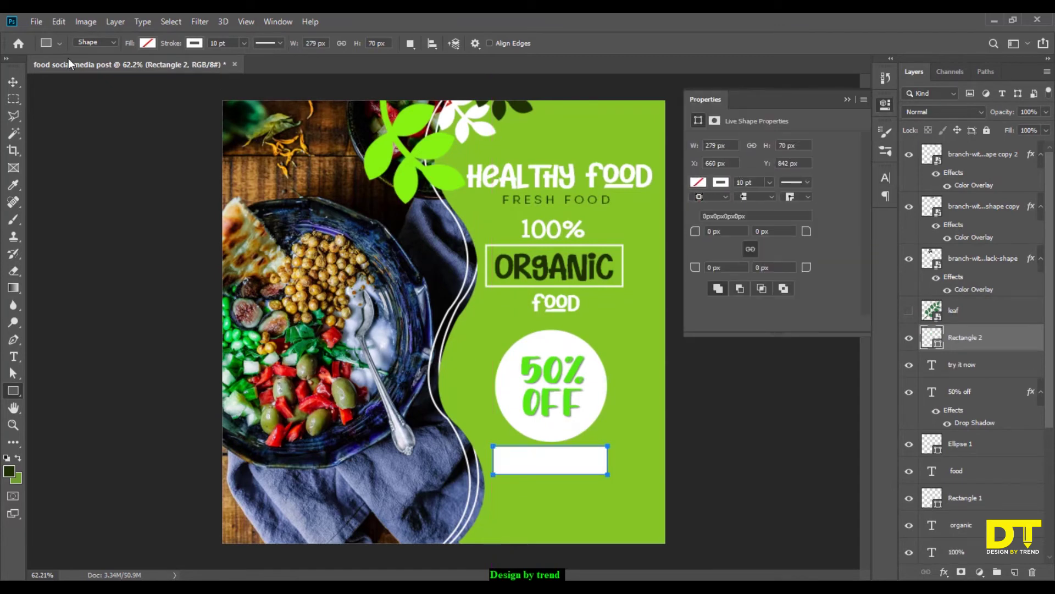
{"action": "left_click", "coordinate": [13, 81]}
{"action": "left_click", "coordinate": [847, 99]}
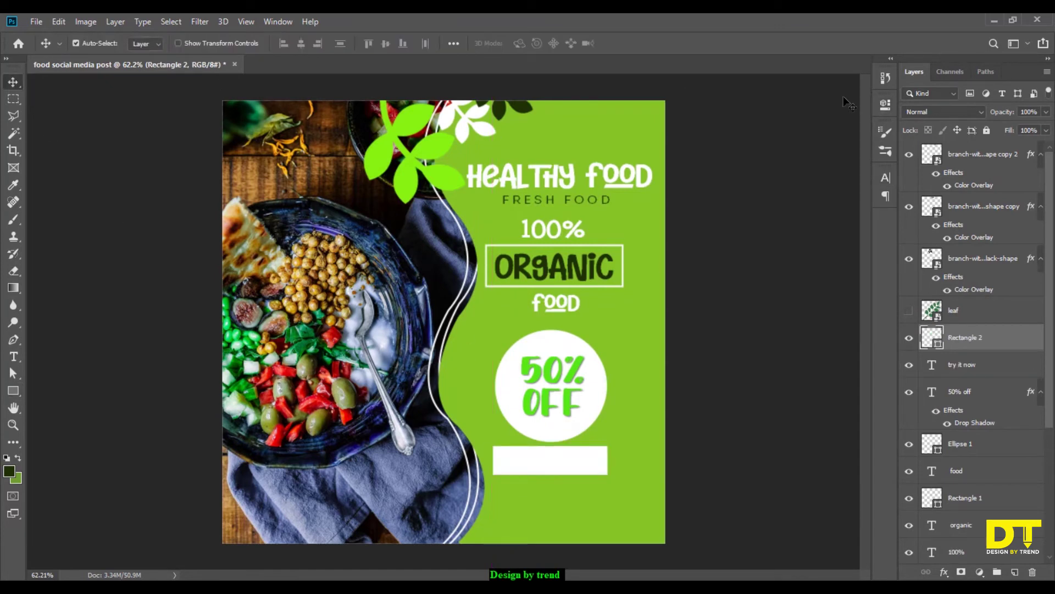
{"action": "left_click_drag", "start_coordinate": [601, 459], "coordinate": [601, 467]}
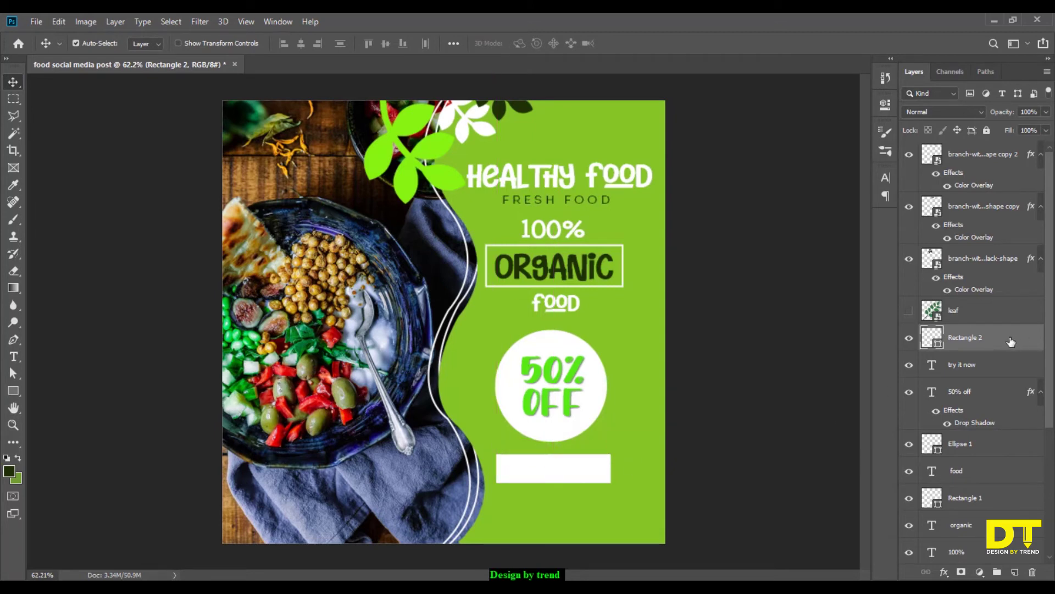
{"action": "left_click_drag", "start_coordinate": [1010, 342], "coordinate": [1010, 378]}
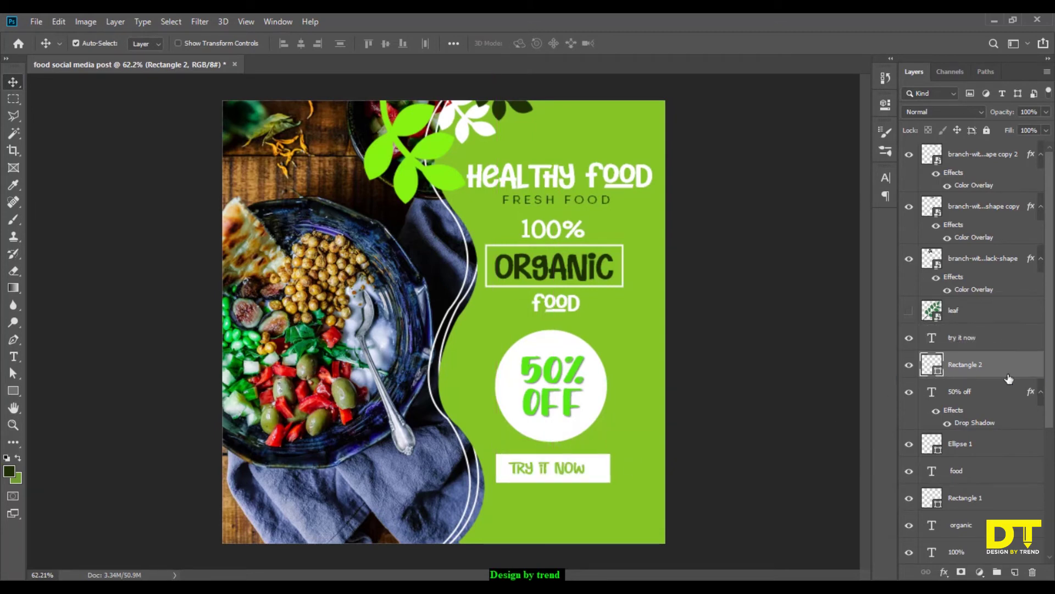
Step: Enlarge the TRY IT NOW text and position it to fill the width of its white rectangle
{"action": "left_click", "coordinate": [584, 470]}
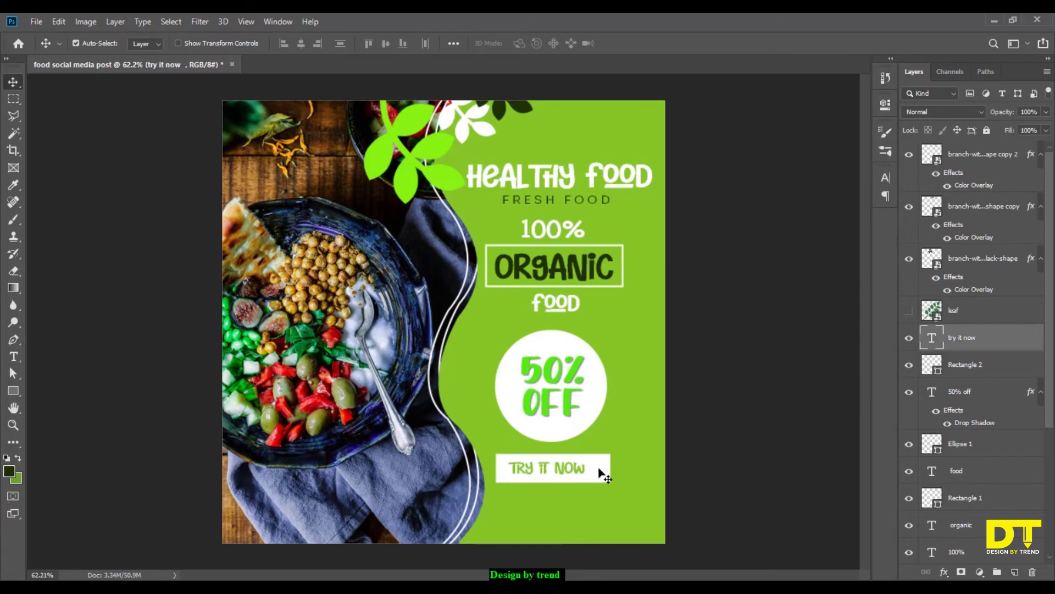
{"action": "left_click", "coordinate": [603, 476]}
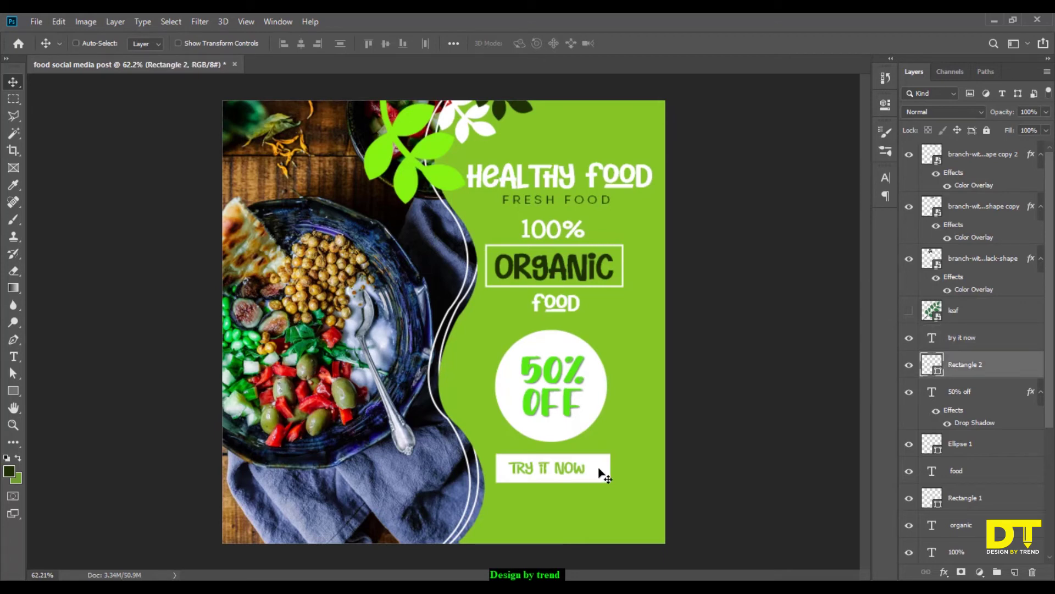
{"action": "left_click", "coordinate": [987, 345]}
{"action": "key", "text": "ctrl+t"}
{"action": "mouse_move", "coordinate": [584, 460]}
{"action": "left_mouse_down"}
{"action": "mouse_move", "coordinate": [605, 445]}
{"action": "mouse_move", "coordinate": [585, 467]}
{"action": "left_mouse_up"}
{"action": "left_click", "coordinate": [633, 44]}
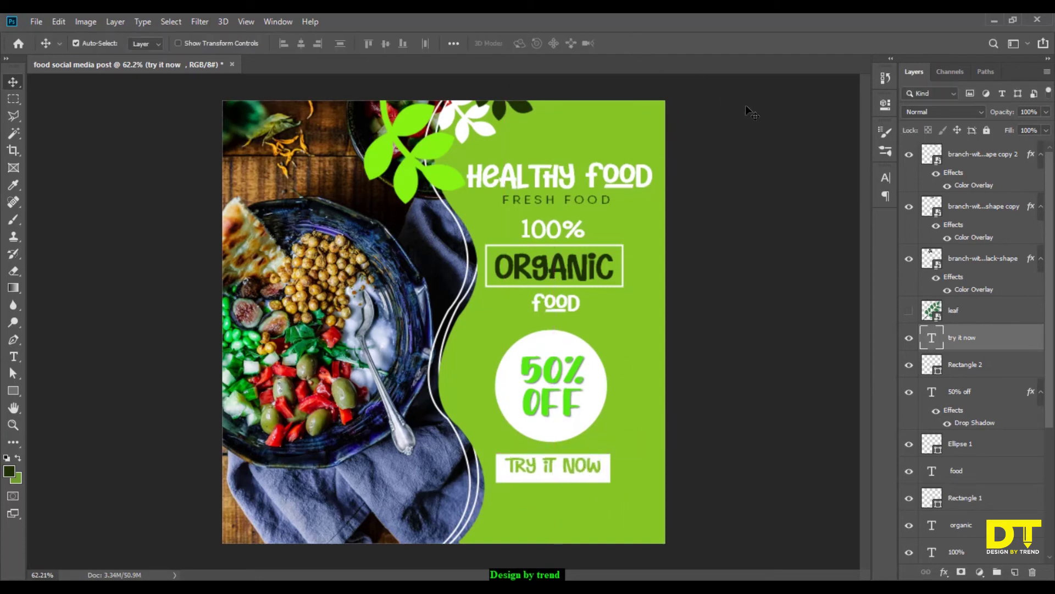
Step: Recolour the 50% OFF text to match the green of the background
{"action": "scroll", "coordinate": [572, 481], "scroll_direction": "up", "scroll_amount": 3}
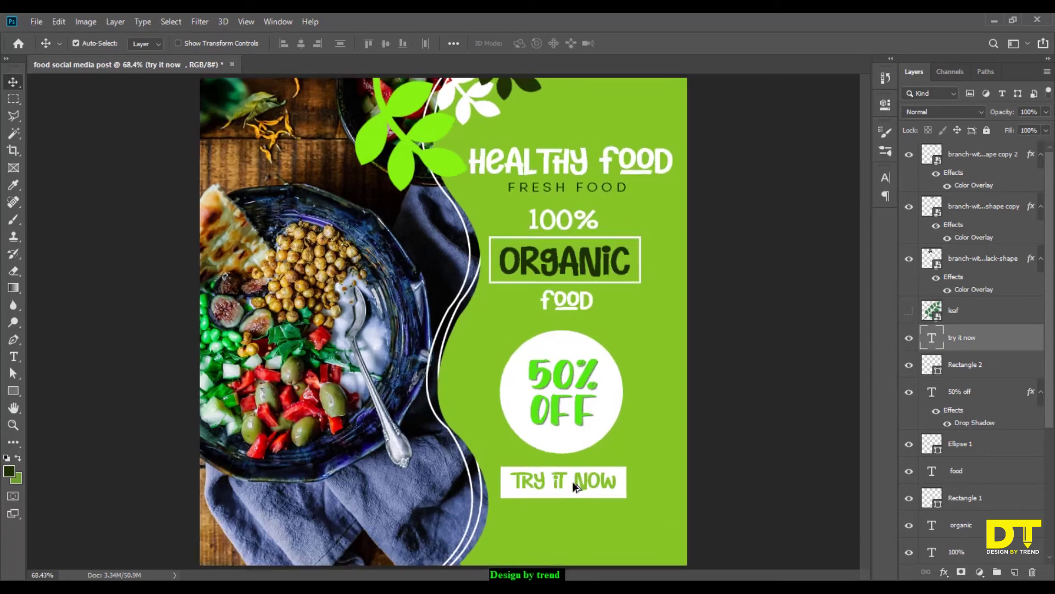
{"action": "left_click", "coordinate": [569, 386]}
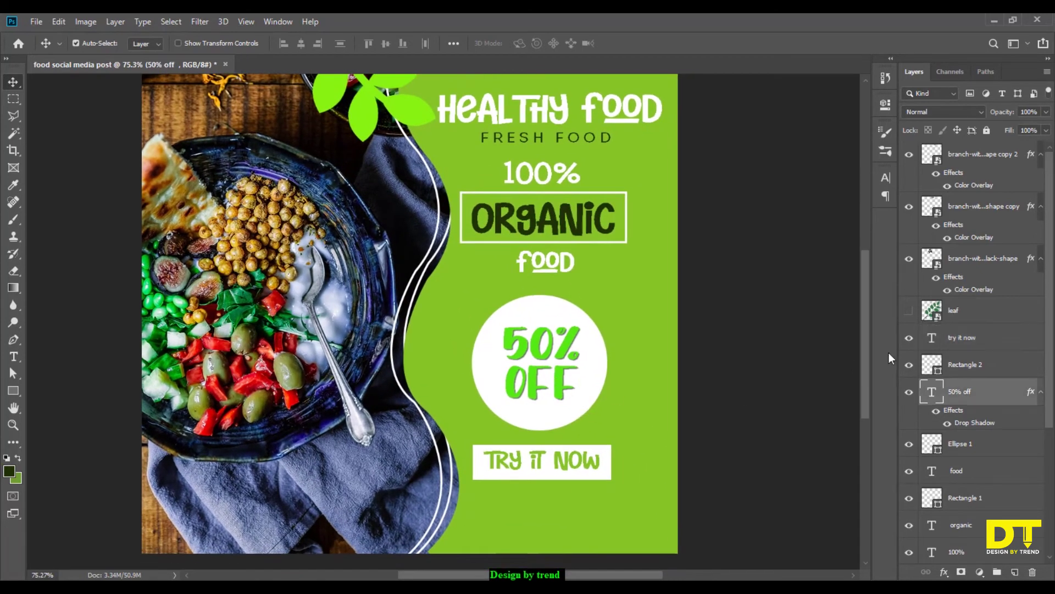
{"action": "left_click", "coordinate": [886, 177]}
{"action": "left_click", "coordinate": [850, 253]}
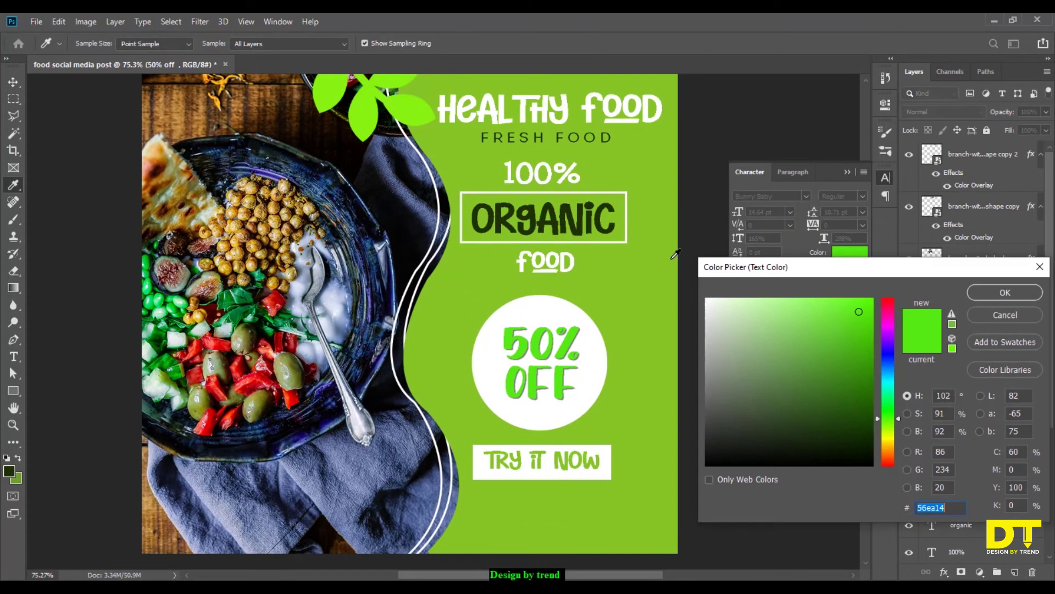
{"action": "left_click", "coordinate": [976, 294]}
{"action": "left_click", "coordinate": [742, 395]}
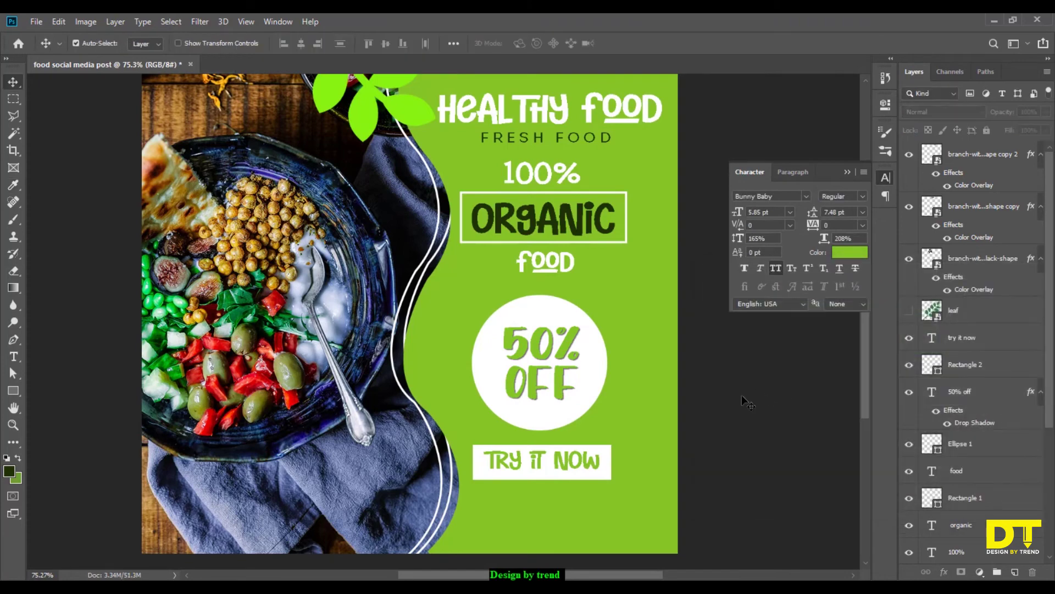
Step: Show the leaf layer, scale it to 31.69%, rotate it -95.03° and place it over the bottom-right corner of the post
{"action": "scroll", "coordinate": [736, 396], "scroll_direction": "down", "scroll_amount": 1}
{"action": "scroll", "coordinate": [736, 398], "scroll_direction": "down", "scroll_amount": 1}
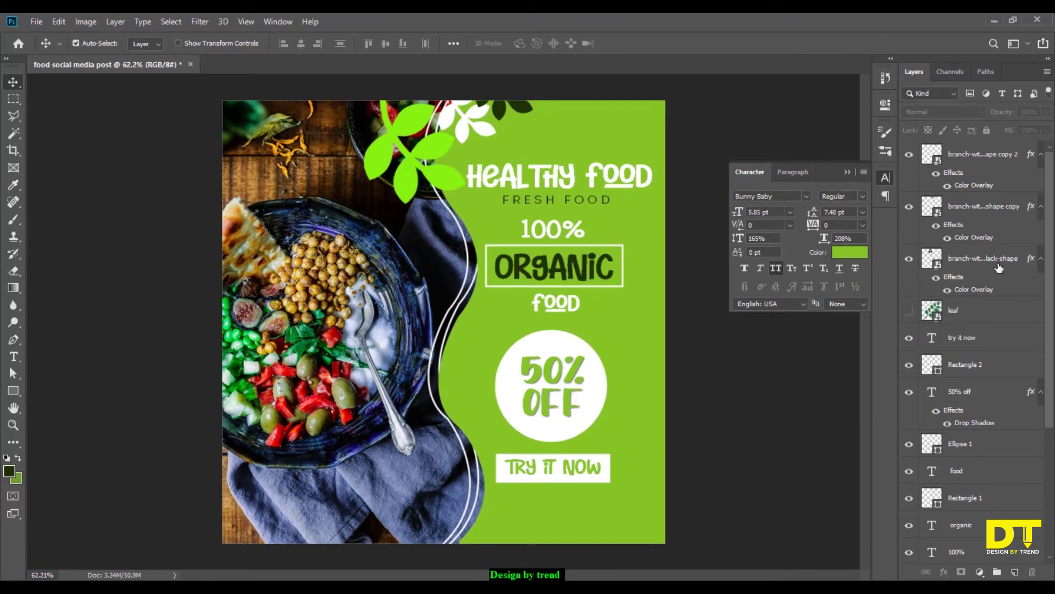
{"action": "scroll", "coordinate": [998, 267], "scroll_direction": "down", "scroll_amount": 1}
{"action": "left_click", "coordinate": [910, 260]}
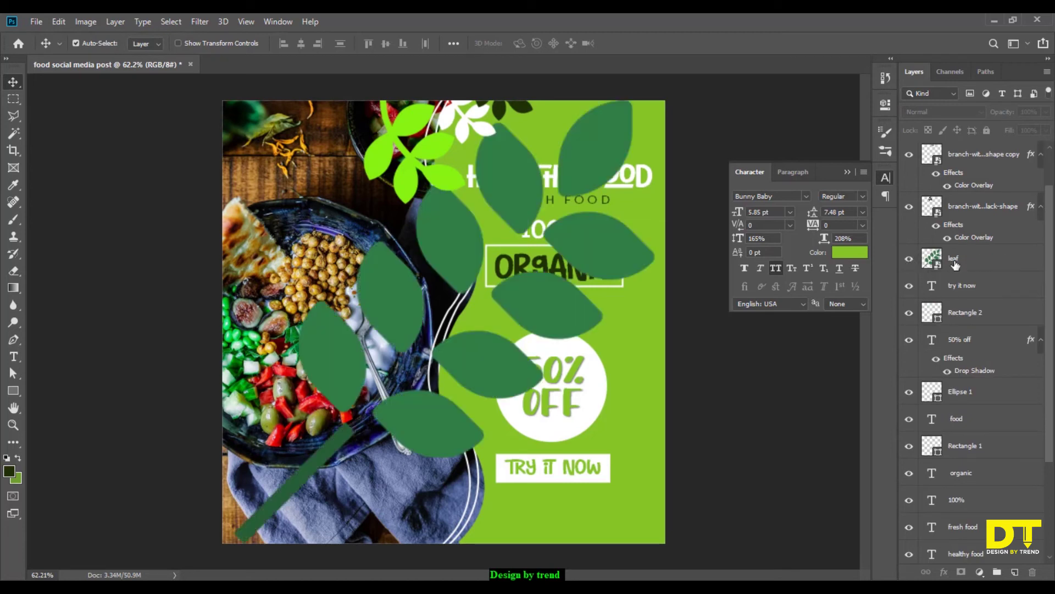
{"action": "left_click", "coordinate": [545, 302]}
{"action": "key", "text": "ctrl+t"}
{"action": "left_click_drag", "start_coordinate": [667, 99], "coordinate": [143, 279]}
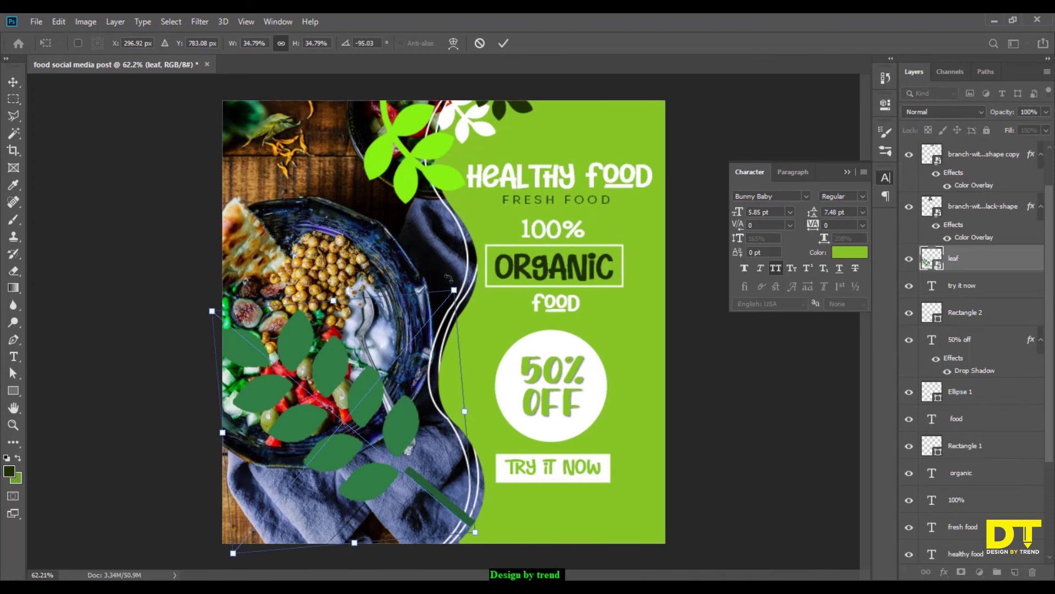
{"action": "left_click_drag", "start_coordinate": [453, 289], "coordinate": [433, 309]}
{"action": "left_click_drag", "start_coordinate": [356, 406], "coordinate": [664, 483]}
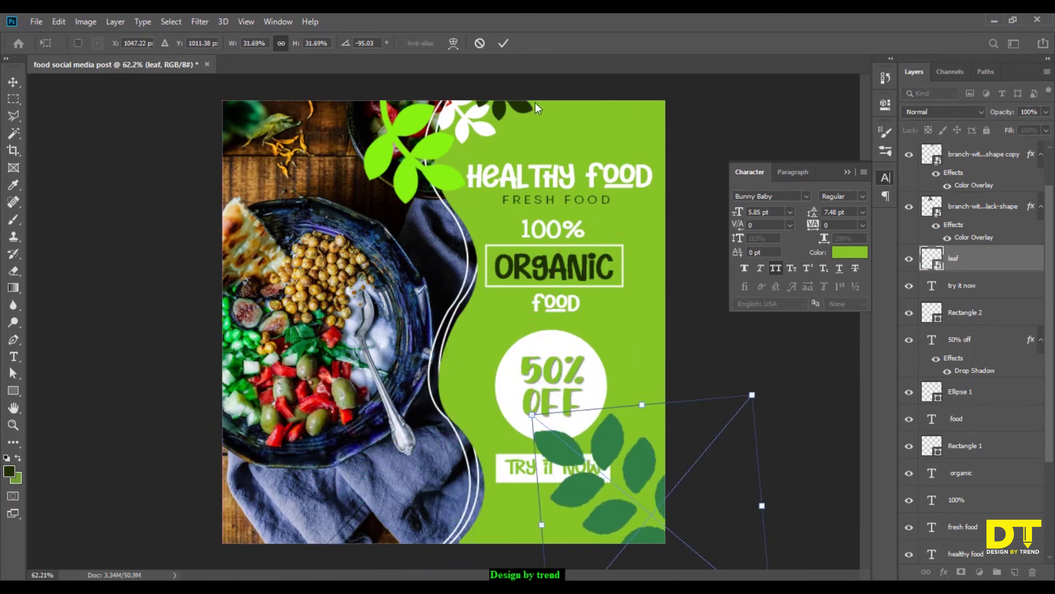
{"action": "left_click", "coordinate": [503, 43]}
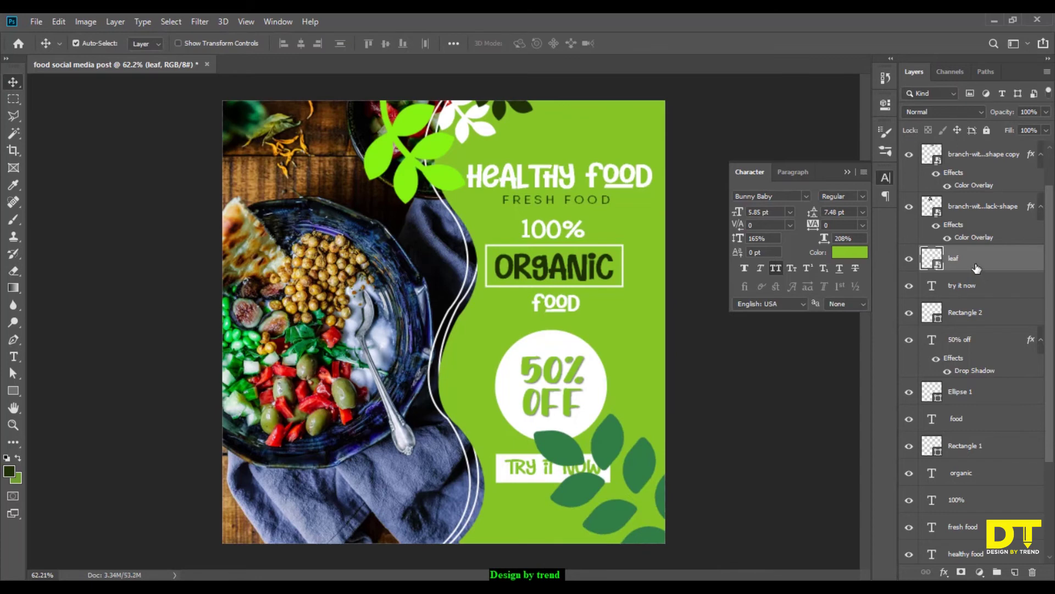
Step: Restack the leaf layer directly above the fresh food text layer so it sits behind the circle and the TRY IT NOW button
{"action": "left_click_drag", "start_coordinate": [976, 267], "coordinate": [967, 512]}
{"action": "scroll", "coordinate": [1053, 430], "scroll_direction": "down", "scroll_amount": 1}
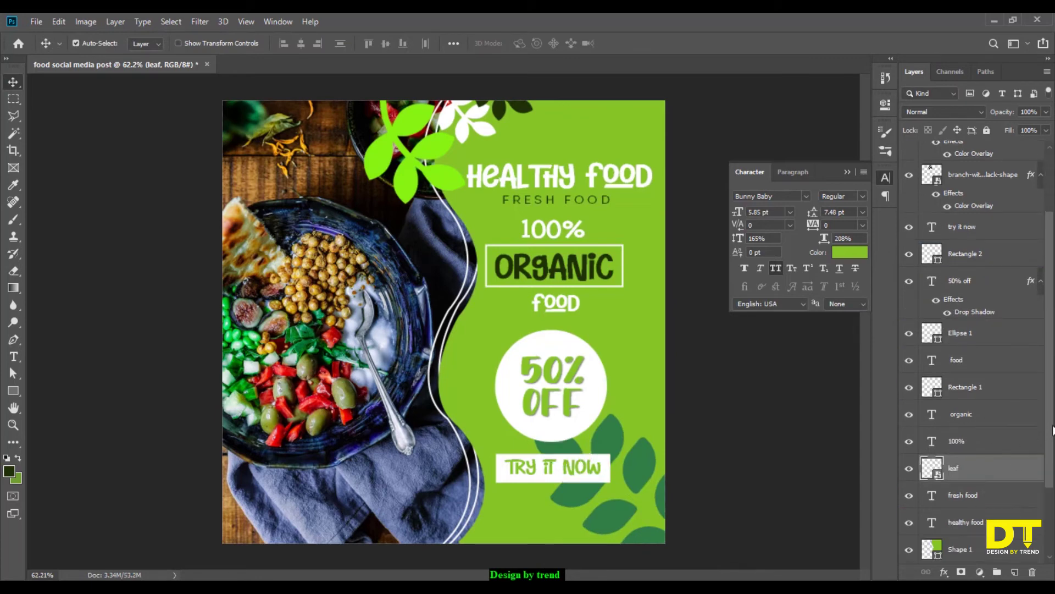
{"action": "scroll", "coordinate": [1052, 430], "scroll_direction": "down", "scroll_amount": 2}
Step: Duplicate the leaf, scale the copy to 24.14%, rotate it -27.28° and place it over the lower end of the wavy edge
{"action": "left_click_drag", "start_coordinate": [621, 486], "coordinate": [555, 497]}
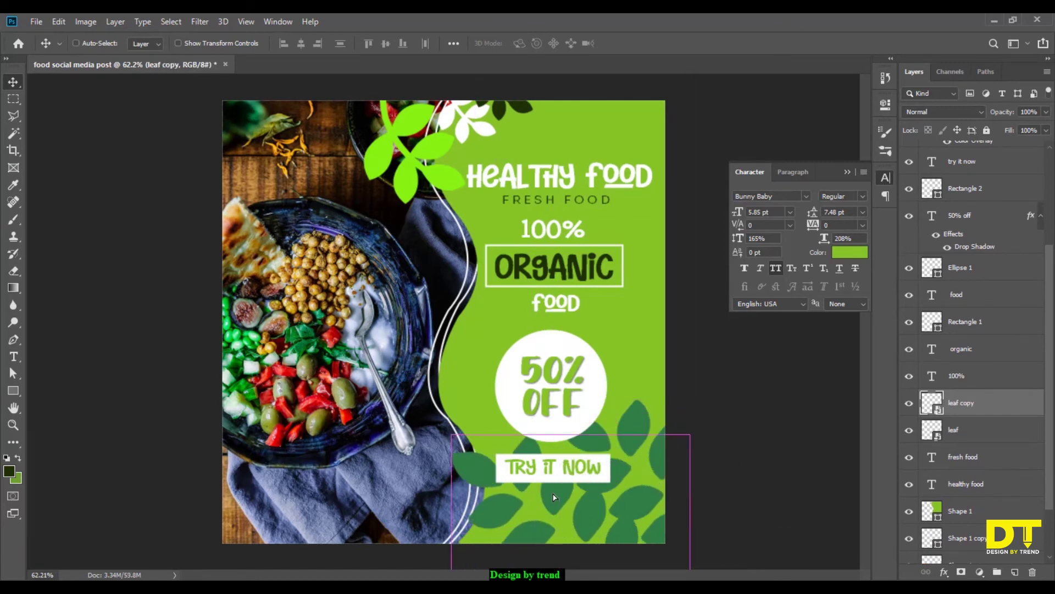
{"action": "key", "text": "ctrl+t"}
{"action": "left_click_drag", "start_coordinate": [686, 433], "coordinate": [659, 571]}
{"action": "left_click_drag", "start_coordinate": [602, 551], "coordinate": [505, 563]}
{"action": "left_click_drag", "start_coordinate": [519, 398], "coordinate": [477, 459]}
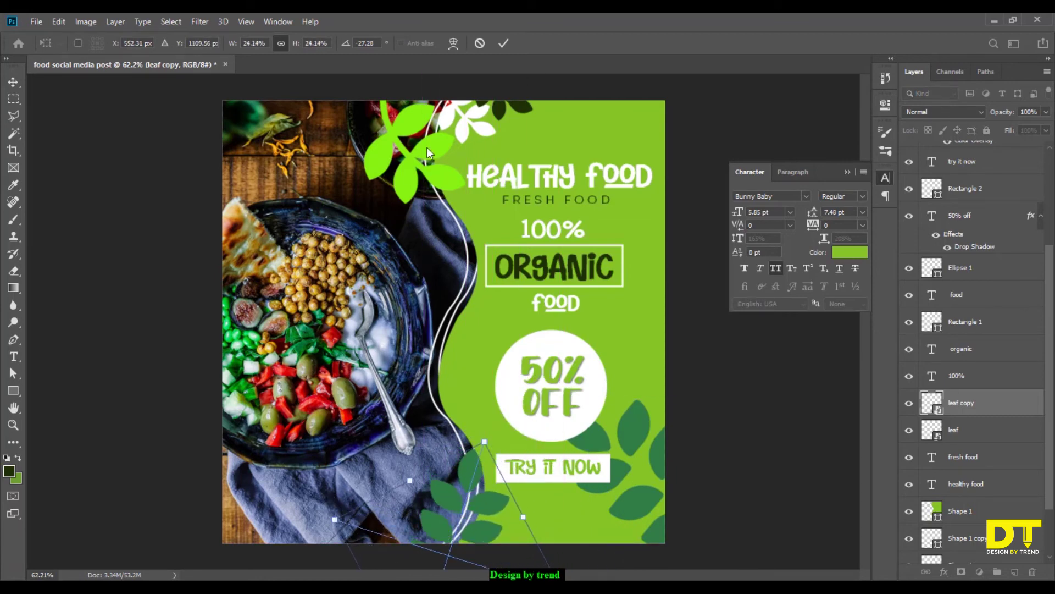
{"action": "left_click", "coordinate": [503, 43]}
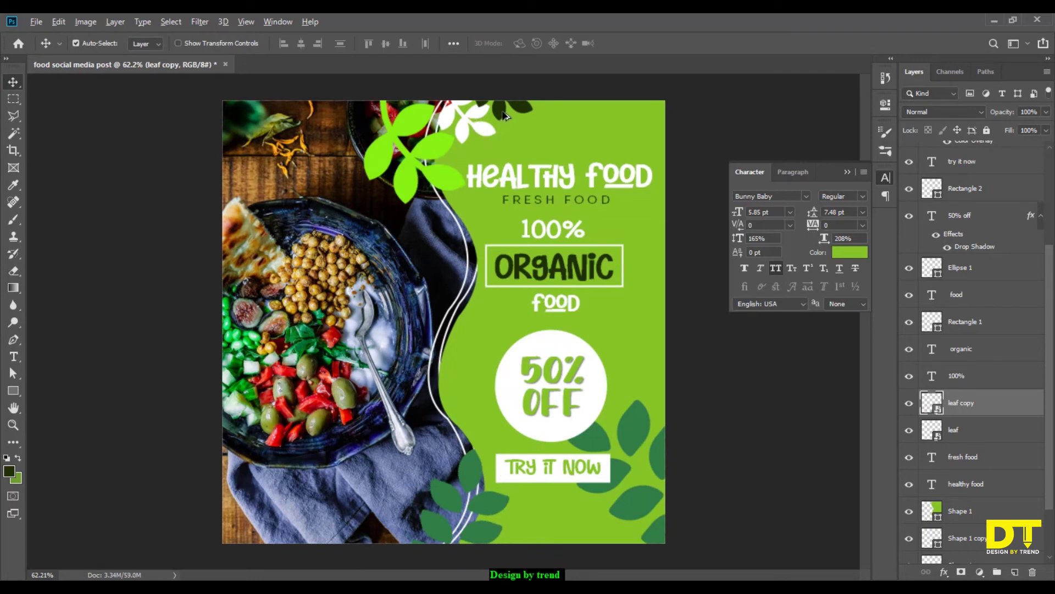
Step: Duplicate the dark branch below the TRY IT NOW button, rotate it to -47.60° and stack its layer beneath the food text
{"action": "left_click_drag", "start_coordinate": [504, 114], "coordinate": [561, 509]}
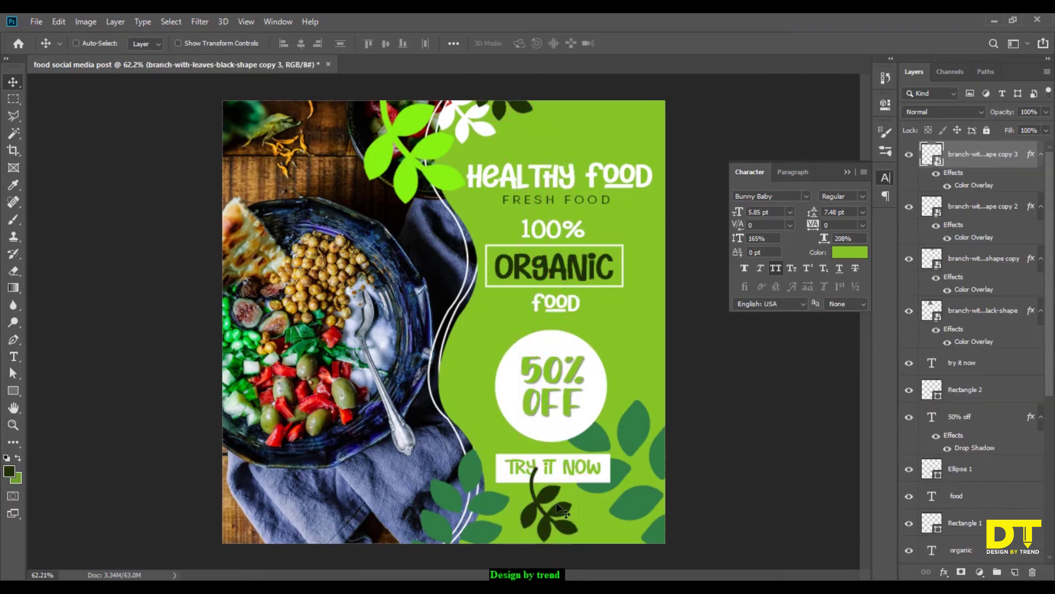
{"action": "key", "text": "ctrl+t"}
{"action": "left_click_drag", "start_coordinate": [605, 470], "coordinate": [373, 549]}
{"action": "left_click_drag", "start_coordinate": [555, 457], "coordinate": [550, 448]}
{"action": "left_click_drag", "start_coordinate": [558, 509], "coordinate": [562, 506]}
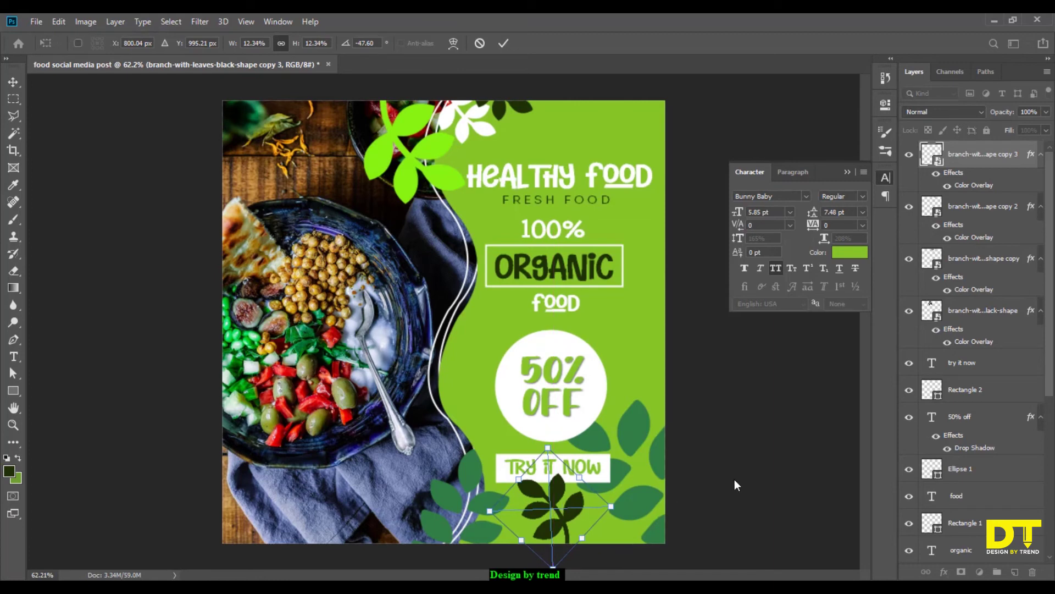
{"action": "key", "text": "Return"}
{"action": "left_click_drag", "start_coordinate": [1002, 163], "coordinate": [1006, 514]}
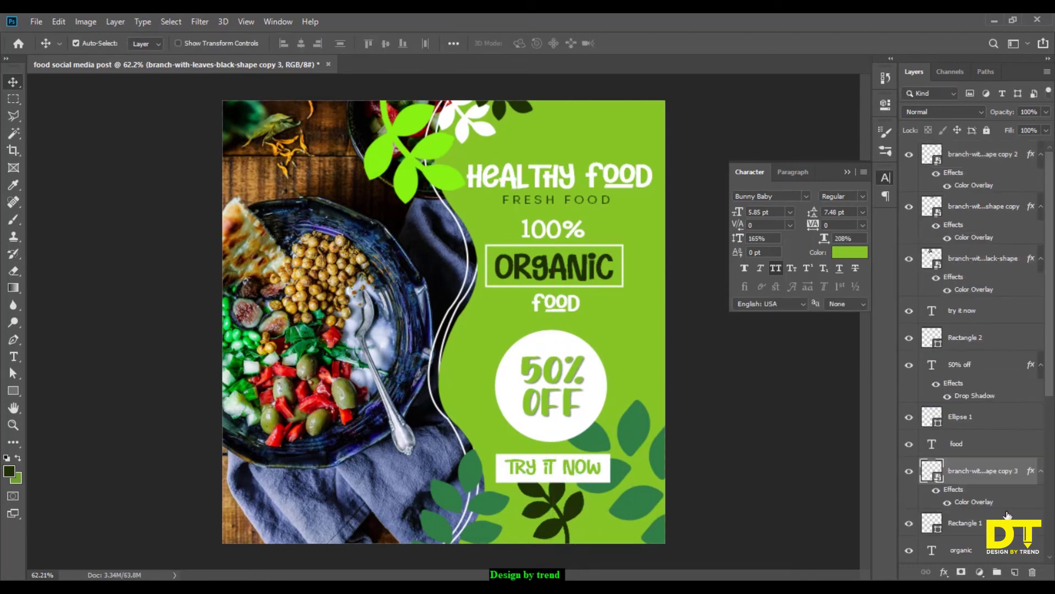
Step: Apply a Color Overlay to the leaf copy on the wavy edge, using bright green #87f411 sampled from the large upper branch
{"action": "left_click", "coordinate": [505, 508]}
{"action": "left_click", "coordinate": [945, 572]}
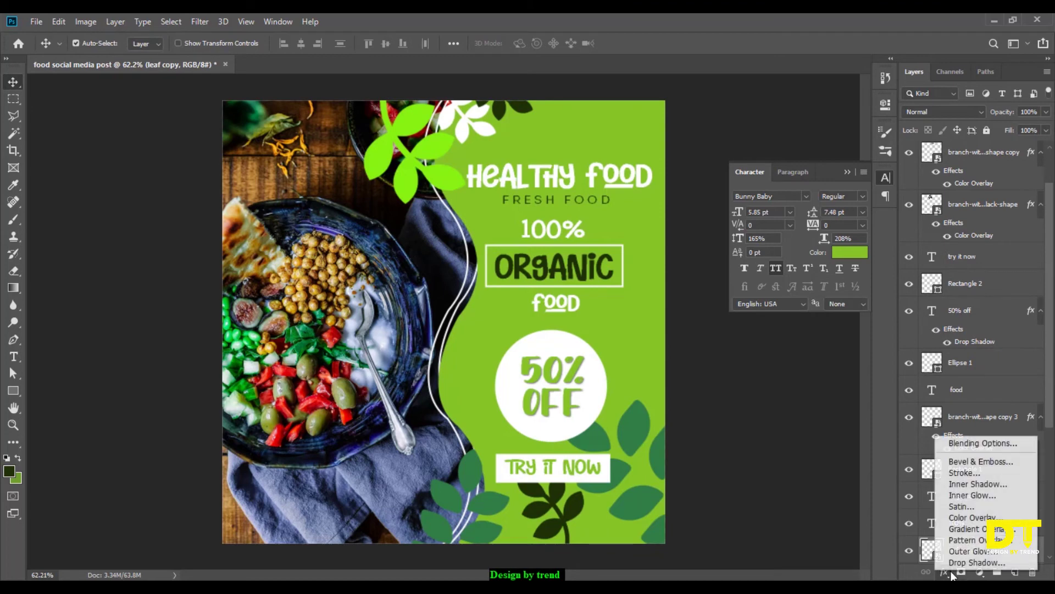
{"action": "left_click", "coordinate": [971, 517]}
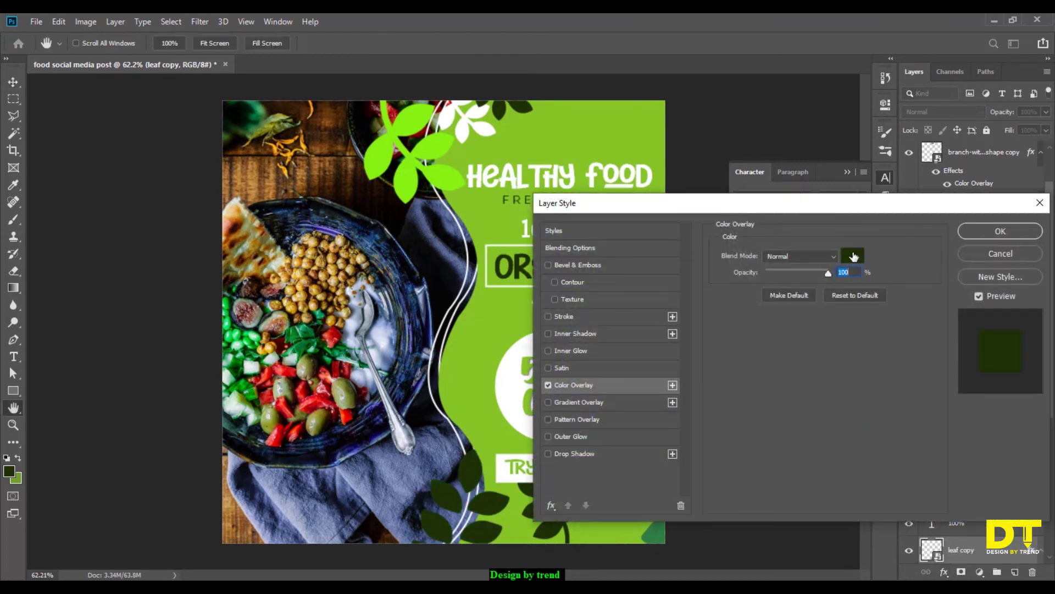
{"action": "left_click", "coordinate": [854, 256]}
{"action": "left_click", "coordinate": [446, 178]}
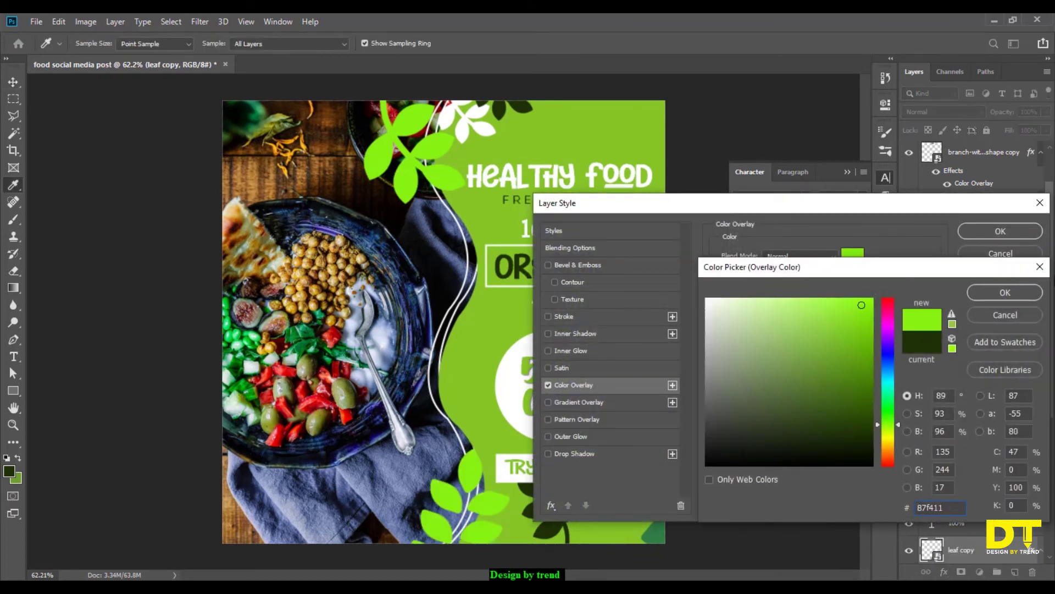
{"action": "left_click", "coordinate": [1005, 292]}
{"action": "left_click", "coordinate": [1000, 231]}
{"action": "key", "text": "v"}
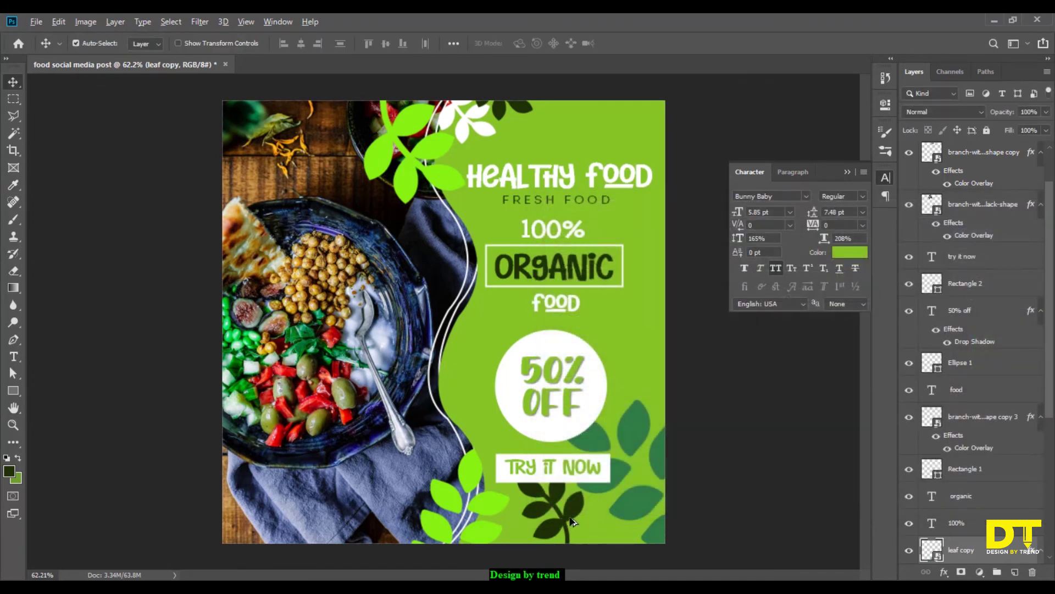
Step: Duplicate the lower dark branch into the post's bottom-right corner and change the copy's Color Overlay to white
{"action": "left_click_drag", "start_coordinate": [576, 517], "coordinate": [654, 547]}
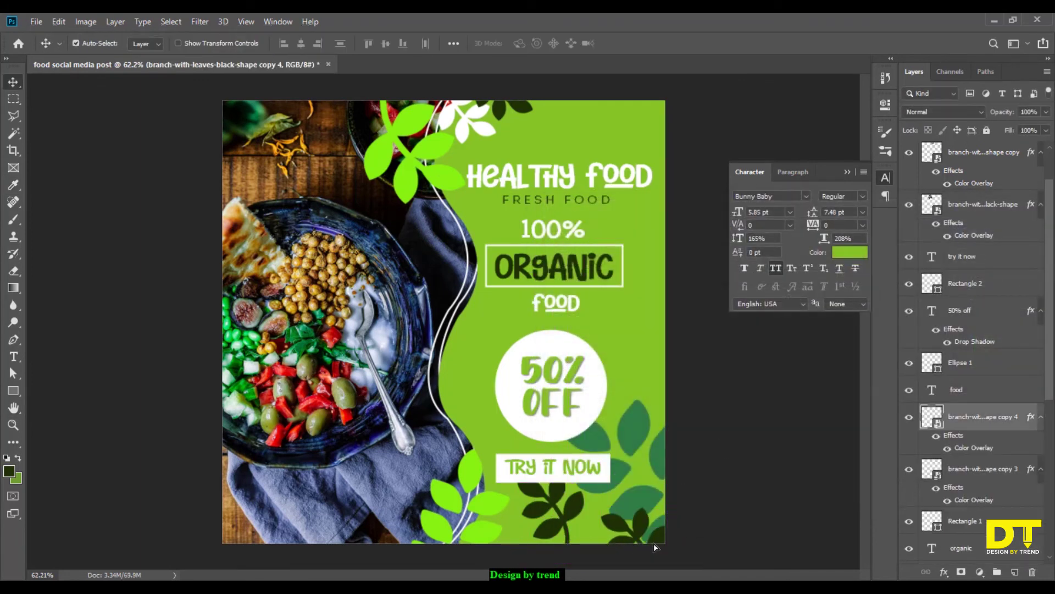
{"action": "double_click", "coordinate": [972, 448]}
{"action": "left_click", "coordinate": [853, 256]}
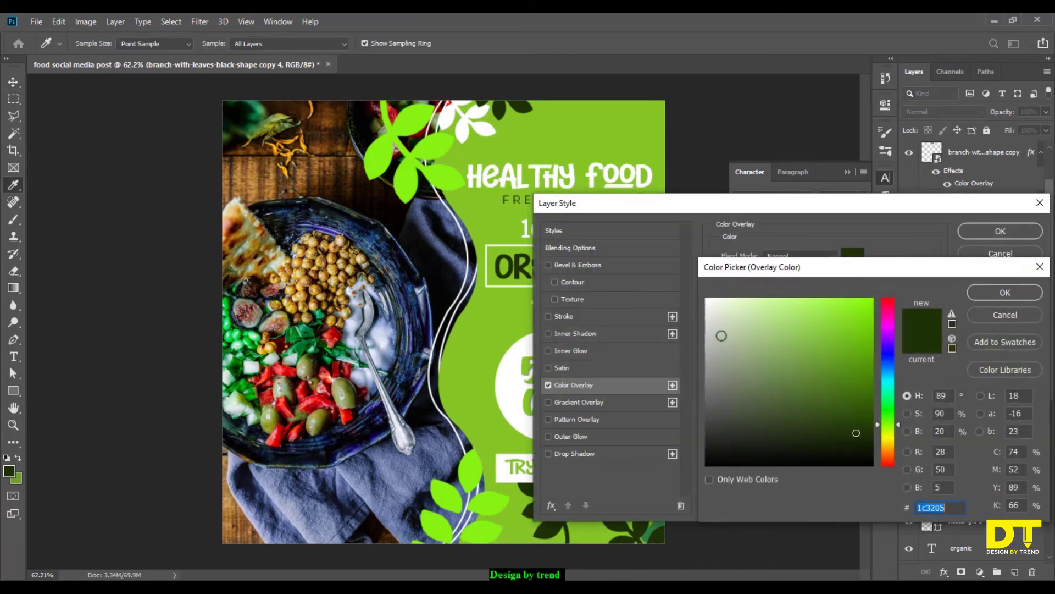
{"action": "left_click", "coordinate": [705, 290]}
{"action": "left_click", "coordinate": [976, 292]}
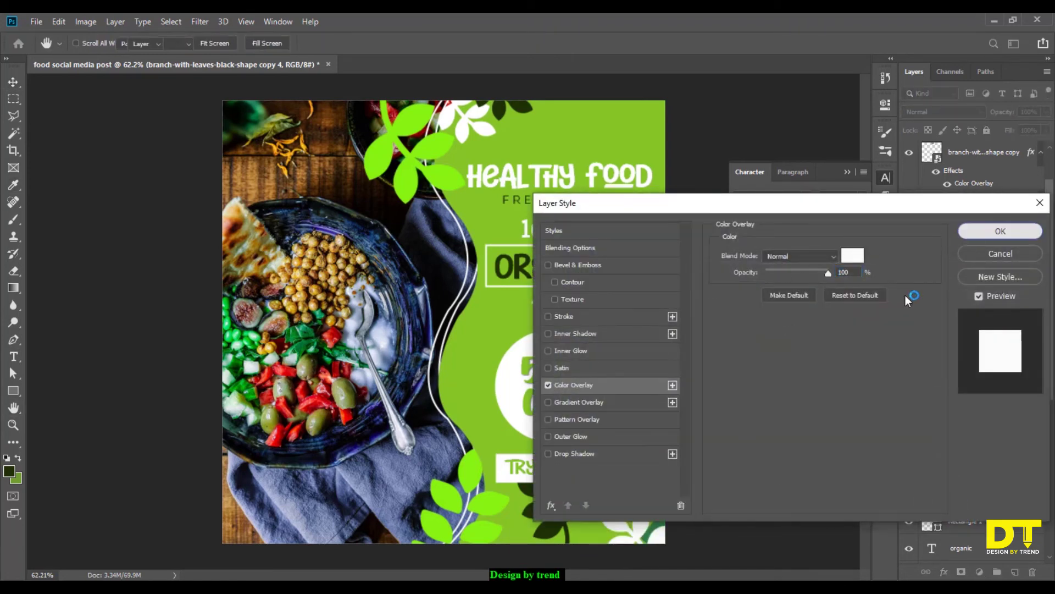
{"action": "key", "text": "Return"}
Step: Duplicate the ORGANIC text above the HEALTHY FOOD headline and replace the copy's wording with "logo"
{"action": "left_click_drag", "start_coordinate": [550, 272], "coordinate": [646, 126]}
{"action": "key", "text": "t"}
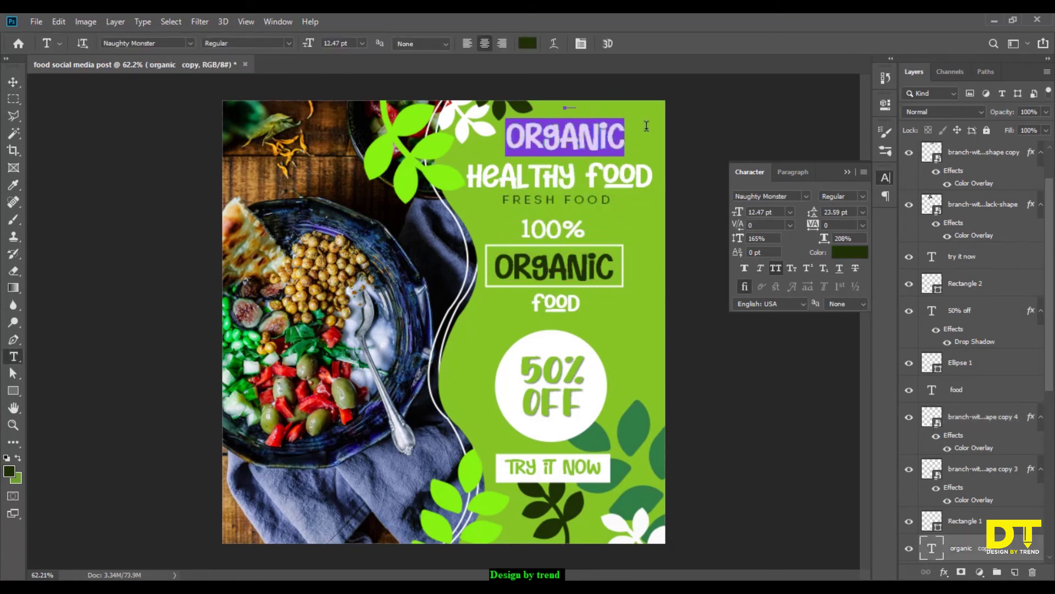
{"action": "type", "text": "logo"}
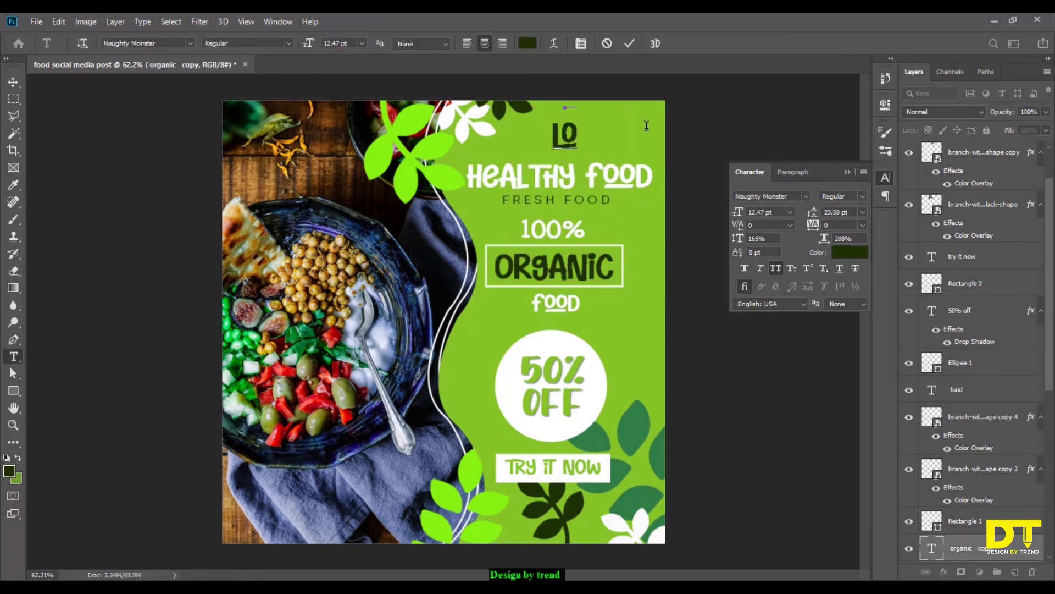
{"action": "left_click", "coordinate": [17, 83]}
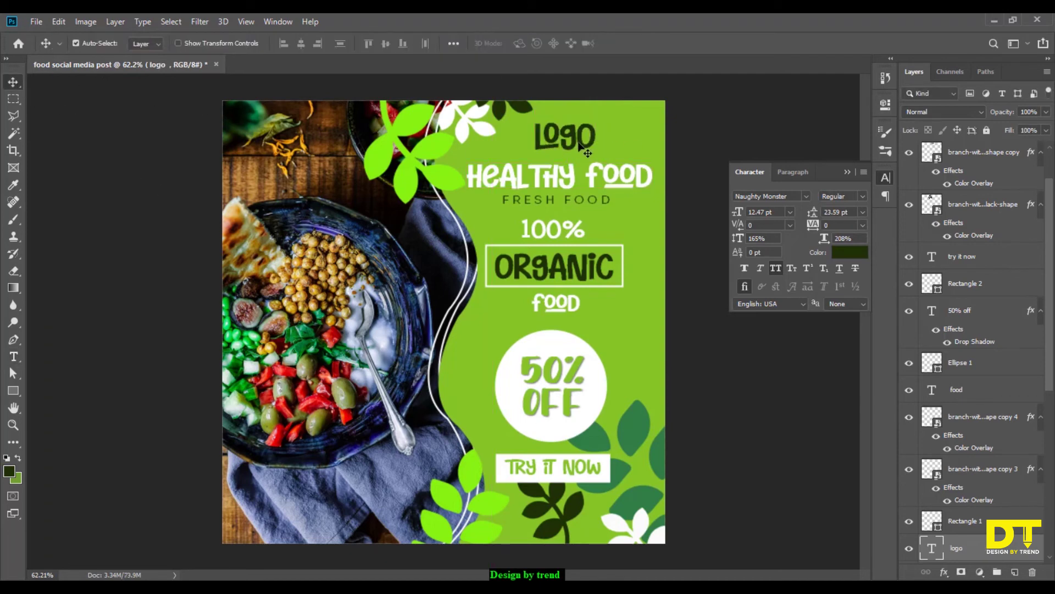
Step: Scale the LOGO text down to 10.21 pt, move it to the post's top-right corner and collapse the character settings
{"action": "key", "text": "ctrl+t"}
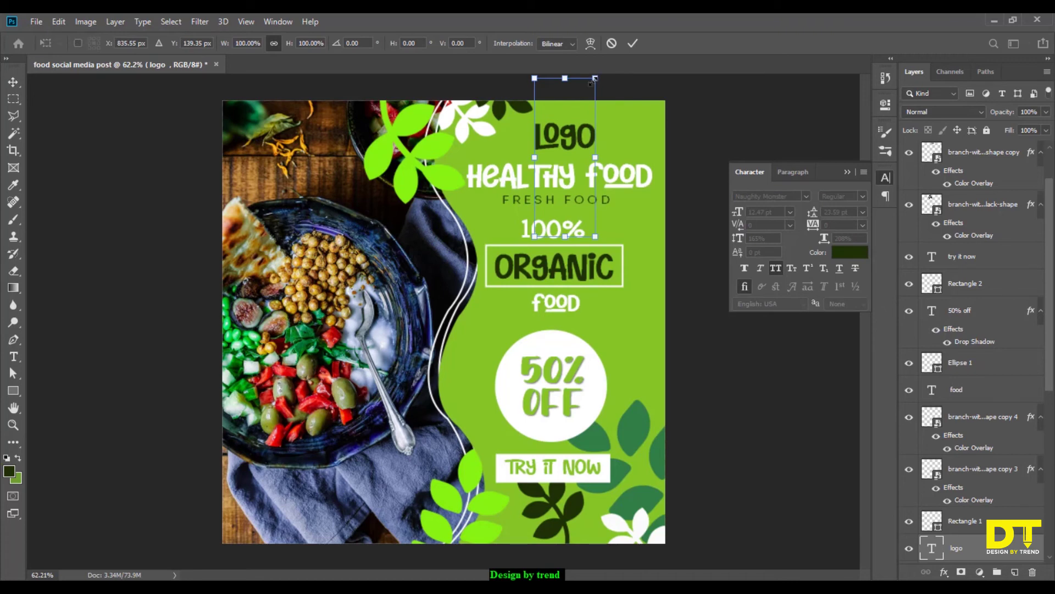
{"action": "left_click_drag", "start_coordinate": [595, 79], "coordinate": [583, 108]}
{"action": "key", "text": "Return"}
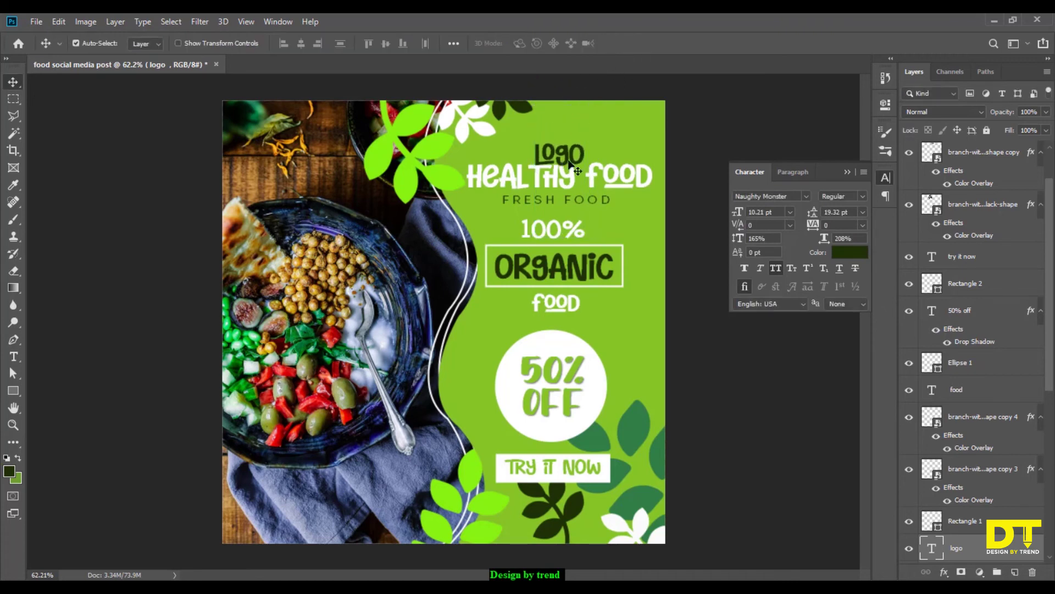
{"action": "left_click_drag", "start_coordinate": [569, 157], "coordinate": [635, 120]}
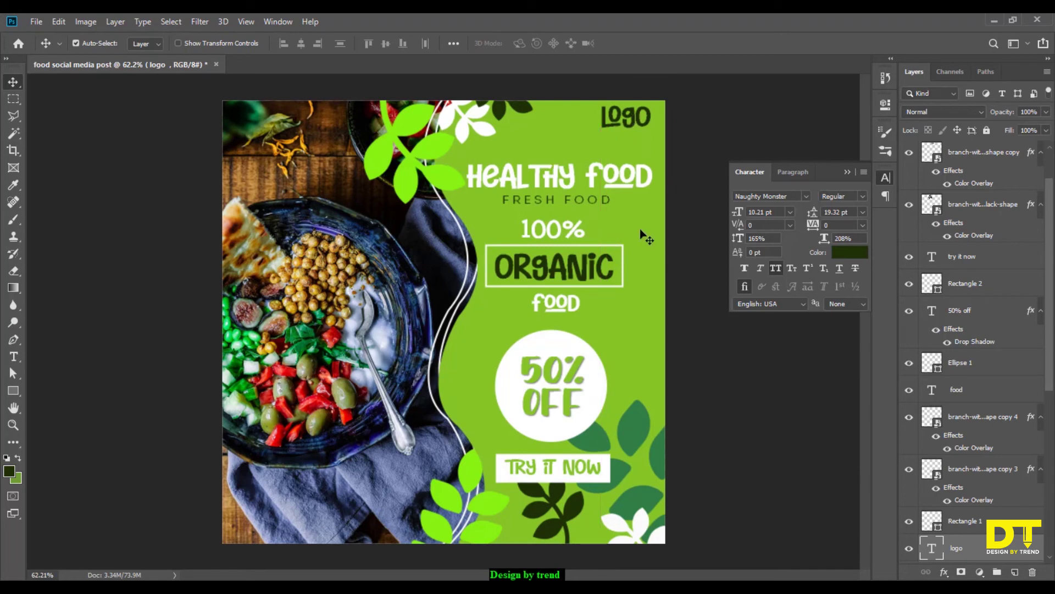
{"action": "left_click", "coordinate": [847, 171]}
{"action": "scroll", "coordinate": [602, 336], "scroll_direction": "up", "scroll_amount": 3}
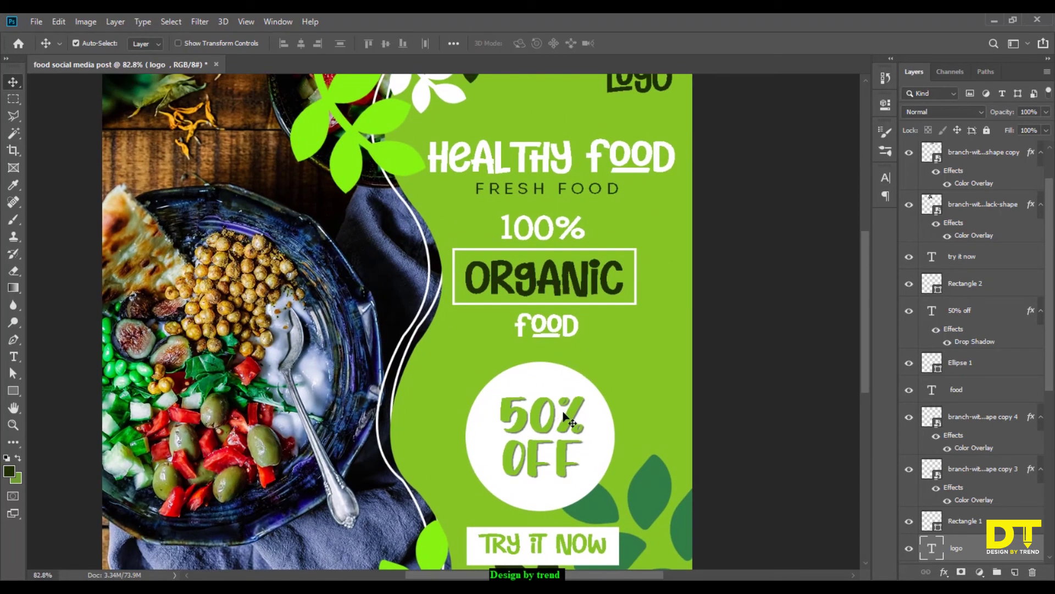
{"action": "left_click", "coordinate": [609, 552]}
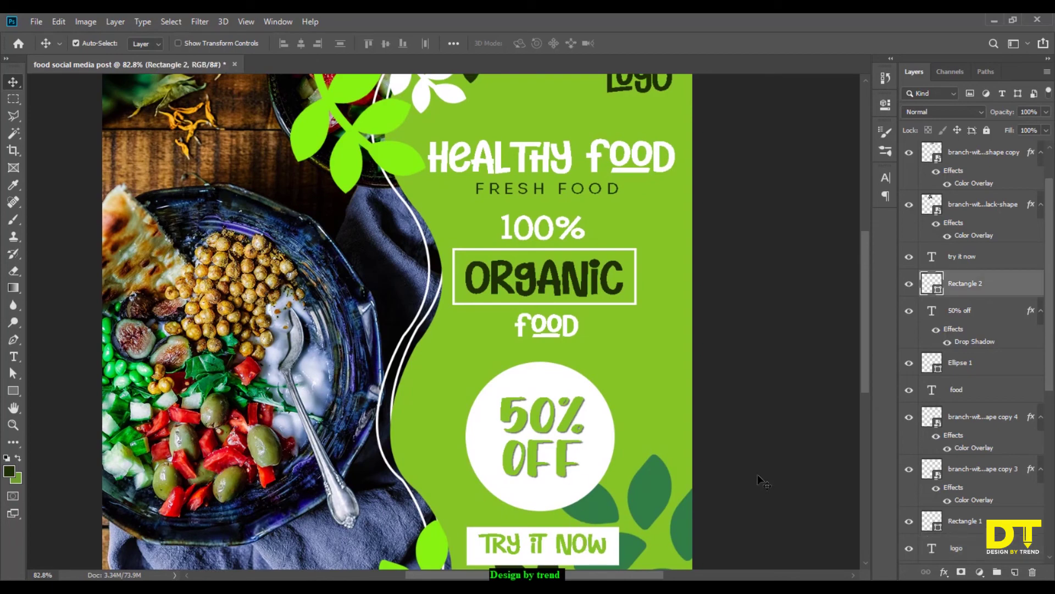
{"action": "left_click", "coordinate": [946, 572]}
{"action": "left_click", "coordinate": [962, 570]}
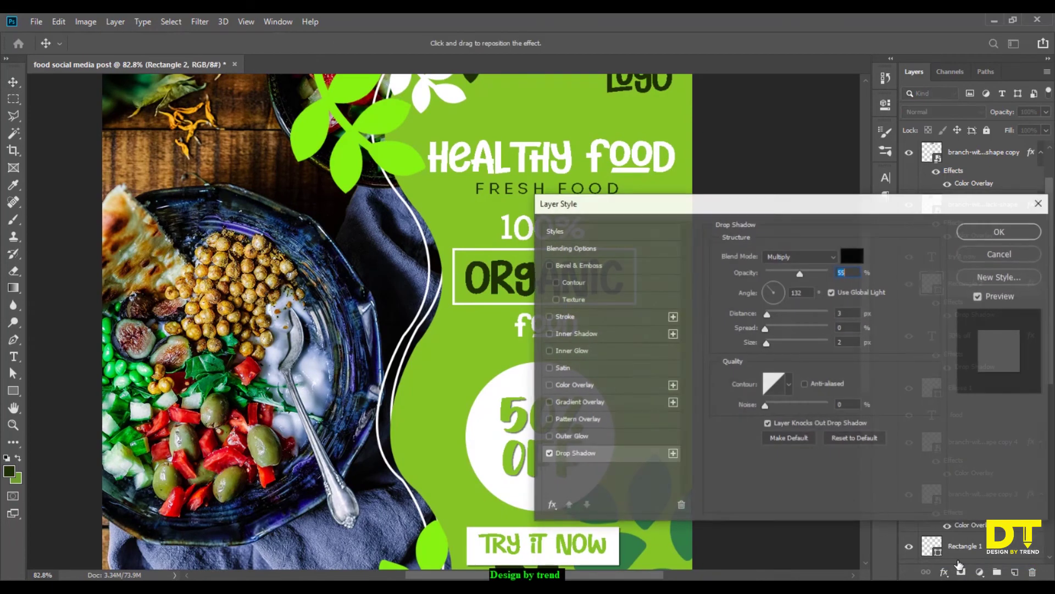
{"action": "key", "text": "Escape"}
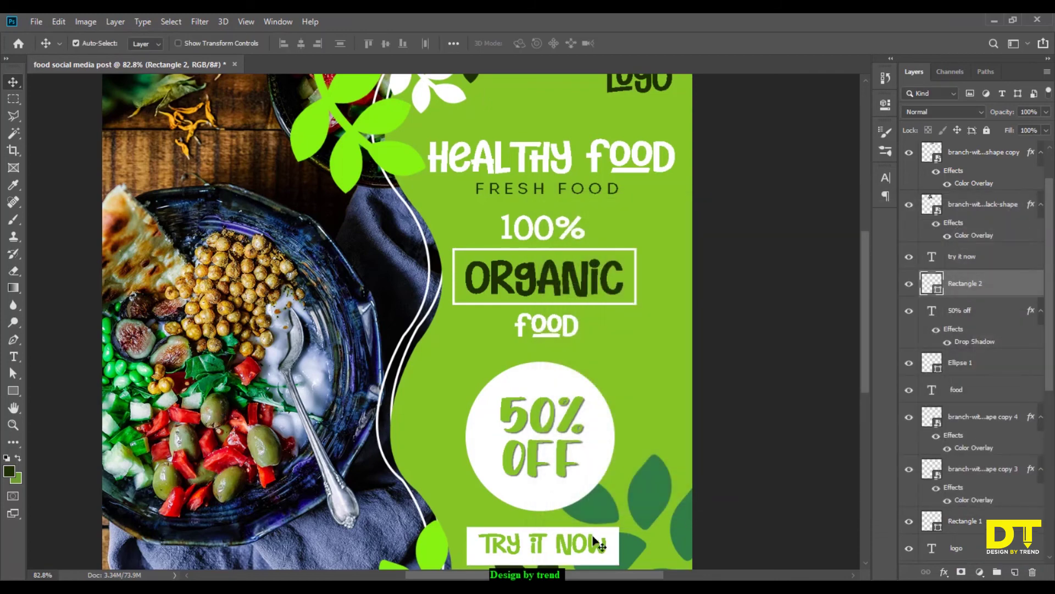
Step: Add a Multiply drop shadow to the TRY IT NOW text at 55% opacity, 3 px distance and 2 px size
{"action": "left_click", "coordinate": [590, 549]}
{"action": "left_click", "coordinate": [945, 572]}
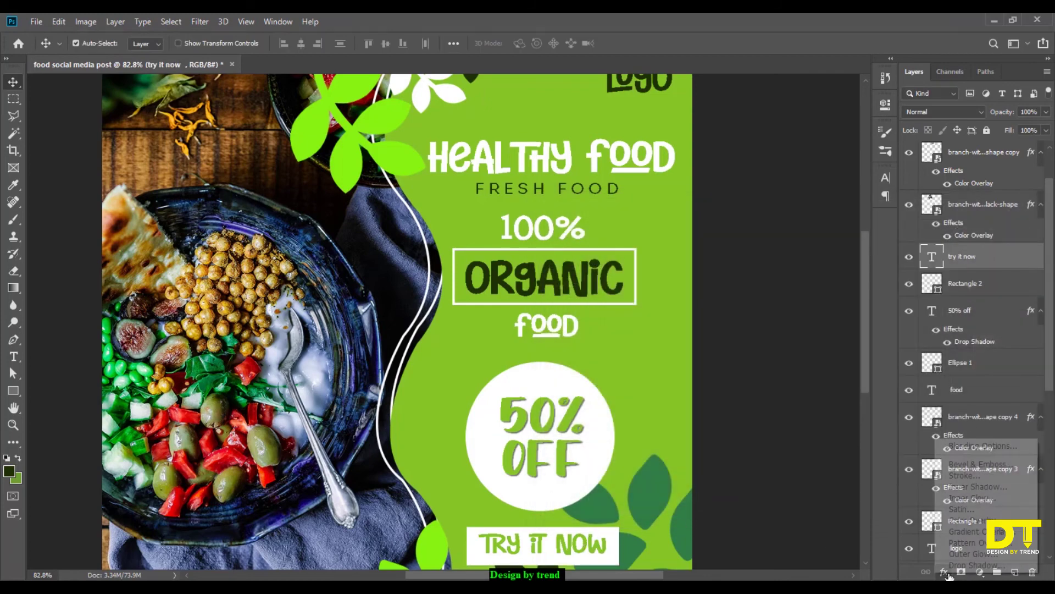
{"action": "left_click", "coordinate": [976, 565]}
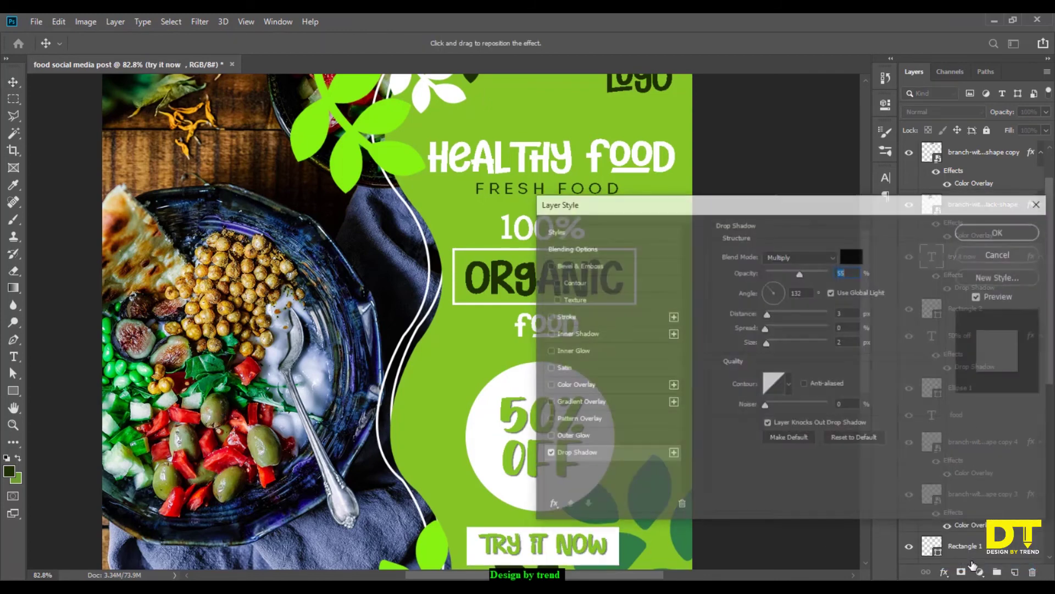
{"action": "left_click", "coordinate": [985, 235]}
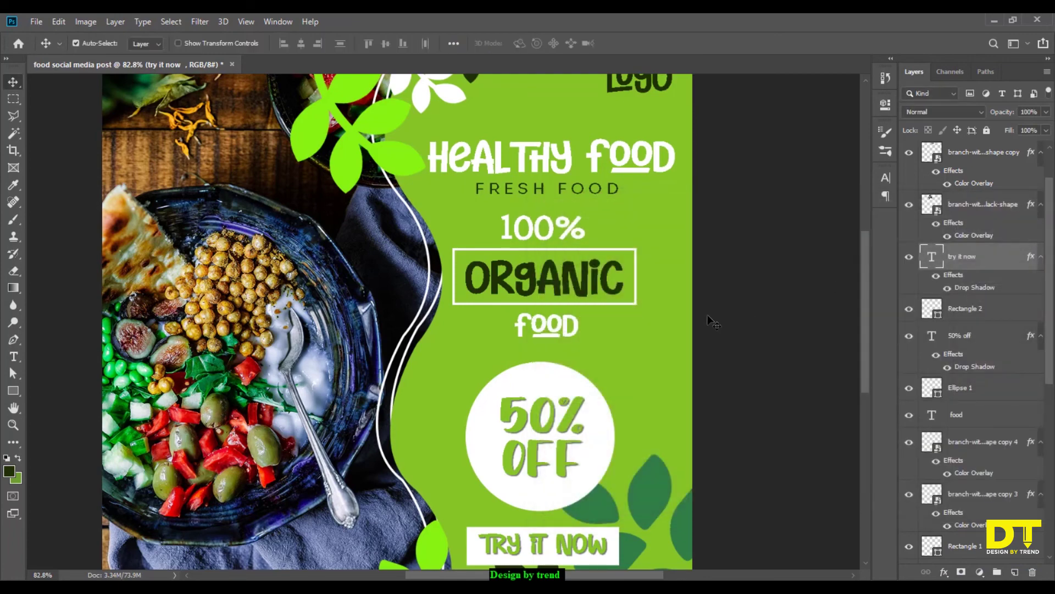
Step: Add a drop shadow to the white discount circle with 55% opacity, 16 px distance and 2 px size
{"action": "scroll", "coordinate": [626, 459], "scroll_direction": "up", "scroll_amount": 1}
{"action": "left_click", "coordinate": [607, 468]}
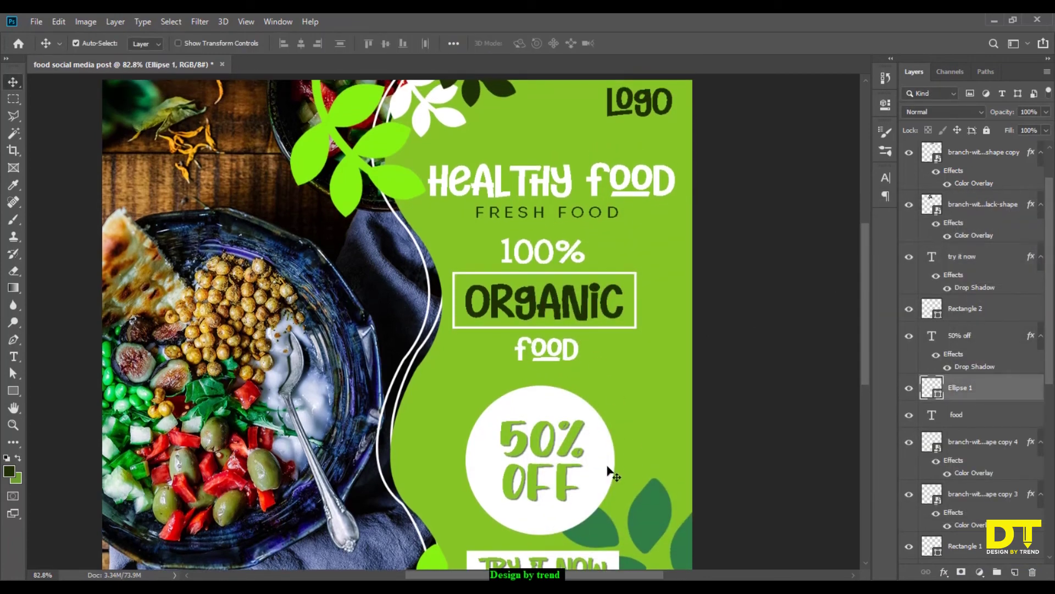
{"action": "left_click", "coordinate": [943, 571]}
{"action": "left_click", "coordinate": [984, 564]}
{"action": "left_click_drag", "start_coordinate": [789, 228], "coordinate": [883, 225]}
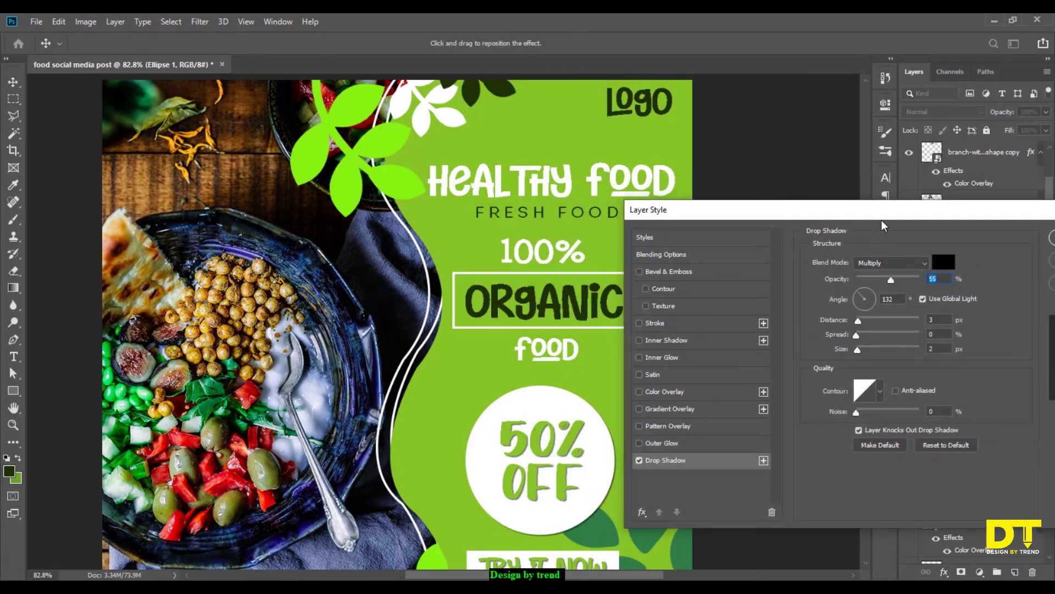
{"action": "left_click_drag", "start_coordinate": [857, 321], "coordinate": [864, 321]}
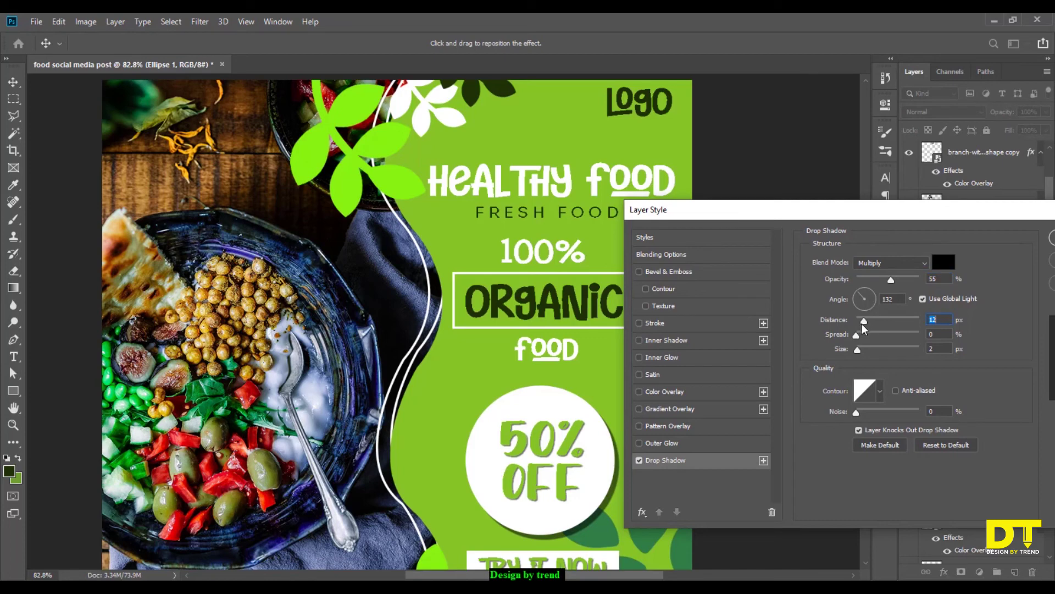
{"action": "left_click_drag", "start_coordinate": [864, 329], "coordinate": [870, 329]}
{"action": "left_click_drag", "start_coordinate": [888, 212], "coordinate": [844, 211]}
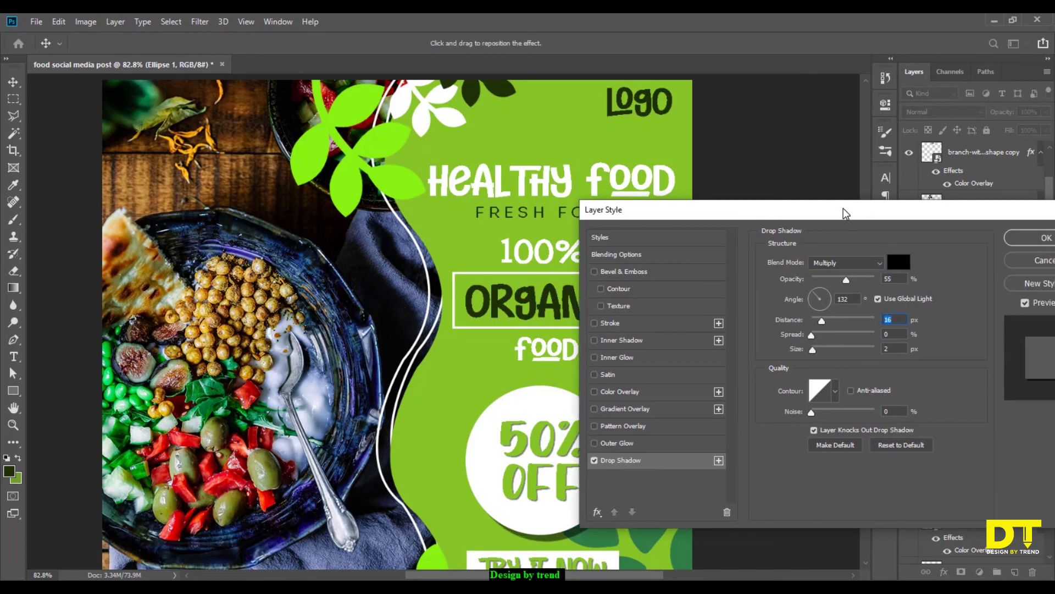
{"action": "left_click", "coordinate": [1038, 244]}
Step: Draw a straight horizontal line about 78 px wide with the Pen tool in front of the FRESH FOOD text
{"action": "scroll", "coordinate": [519, 299], "scroll_direction": "up", "scroll_amount": 5}
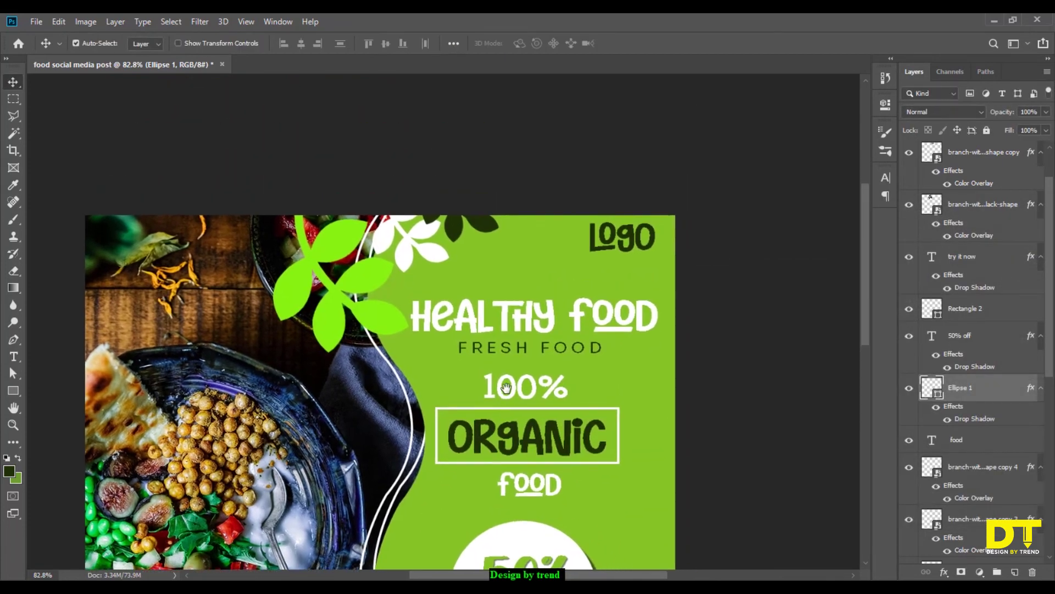
{"action": "scroll", "coordinate": [488, 332], "scroll_direction": "up", "scroll_amount": 5}
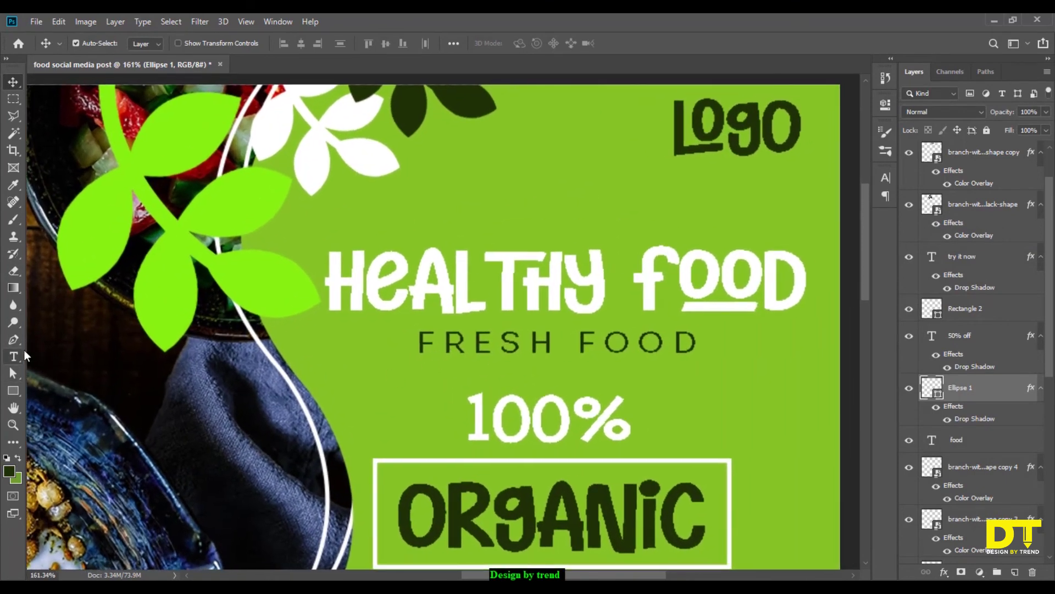
{"action": "left_click", "coordinate": [15, 340]}
{"action": "scroll", "coordinate": [362, 364], "scroll_direction": "up", "scroll_amount": 3}
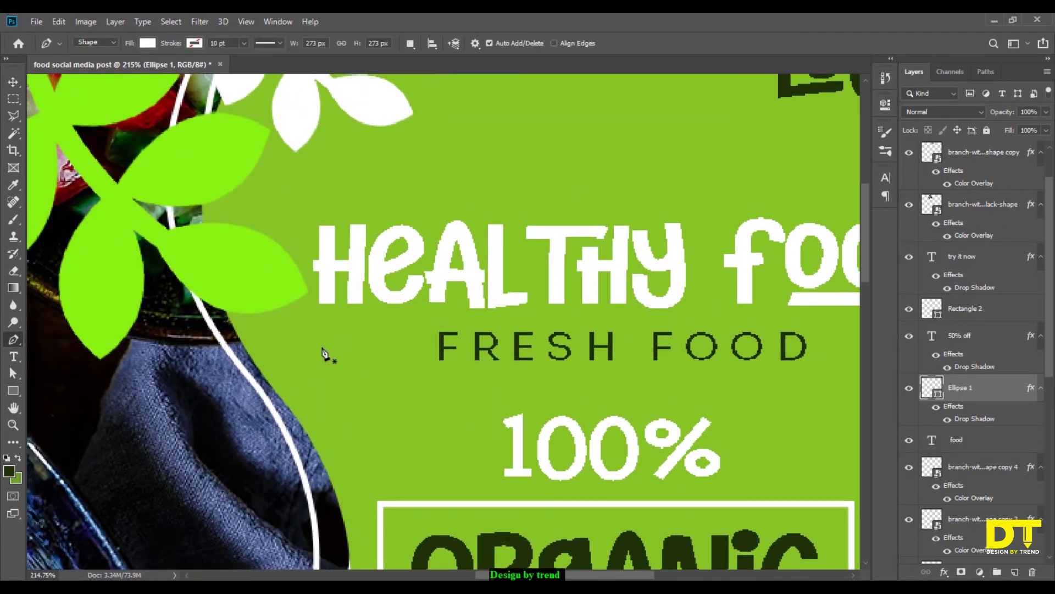
{"action": "left_click", "coordinate": [318, 342]}
{"action": "left_click", "coordinate": [428, 341]}
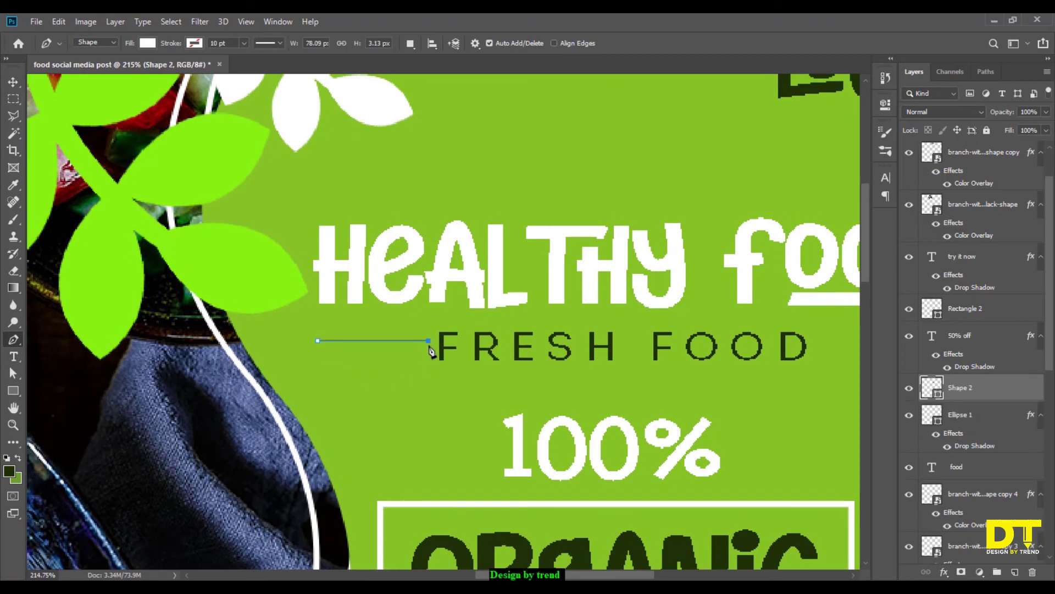
Step: Give the line before FRESH FOOD a dark green stroke 0.5 pt thick
{"action": "left_click", "coordinate": [194, 43]}
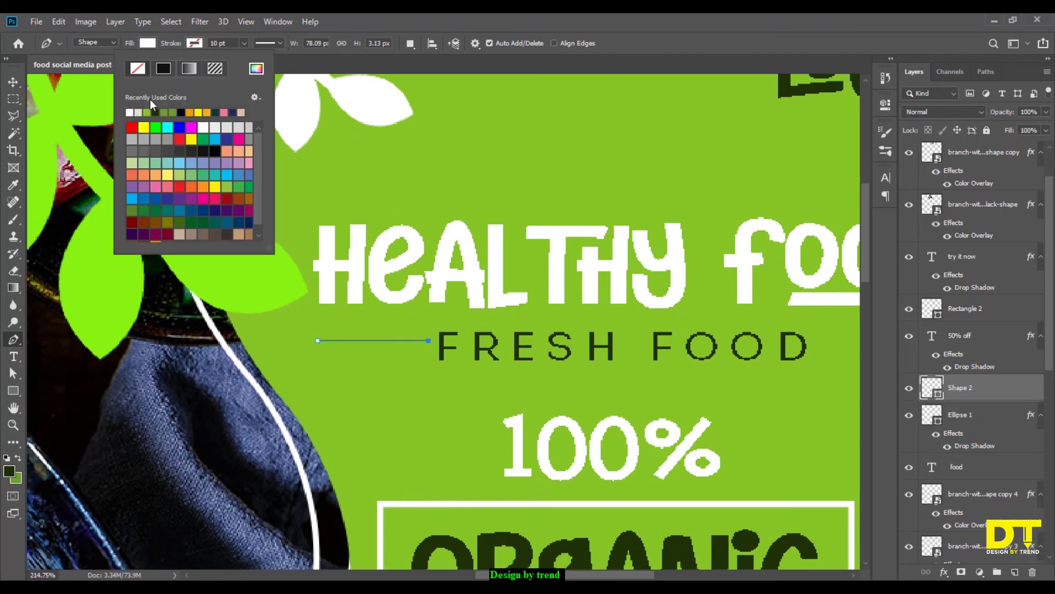
{"action": "left_click", "coordinate": [155, 112]}
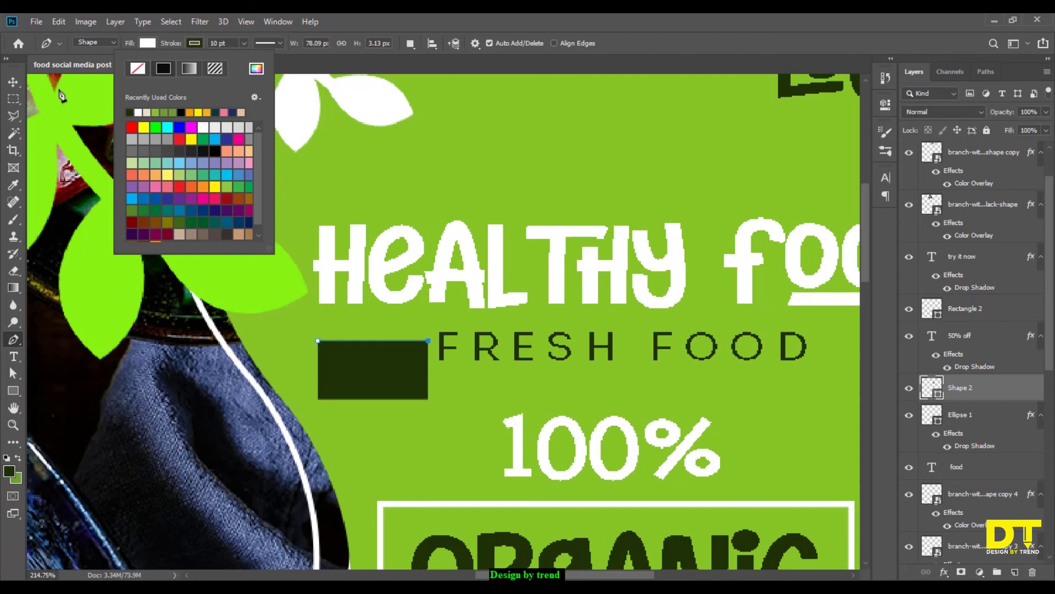
{"action": "left_click", "coordinate": [219, 43]}
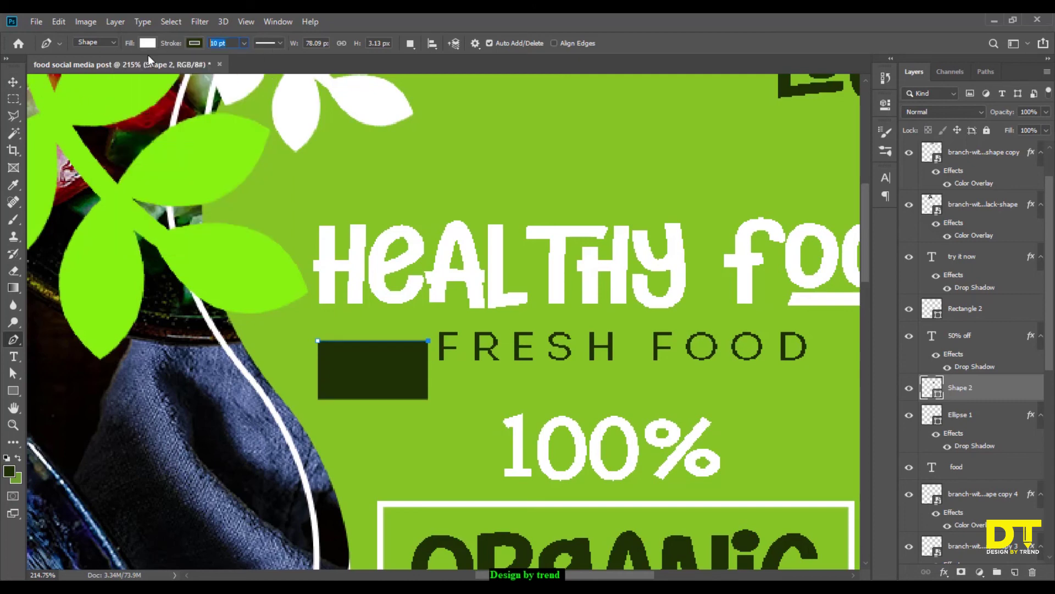
{"action": "type", "text": "0.5"}
{"action": "key", "text": "Return"}
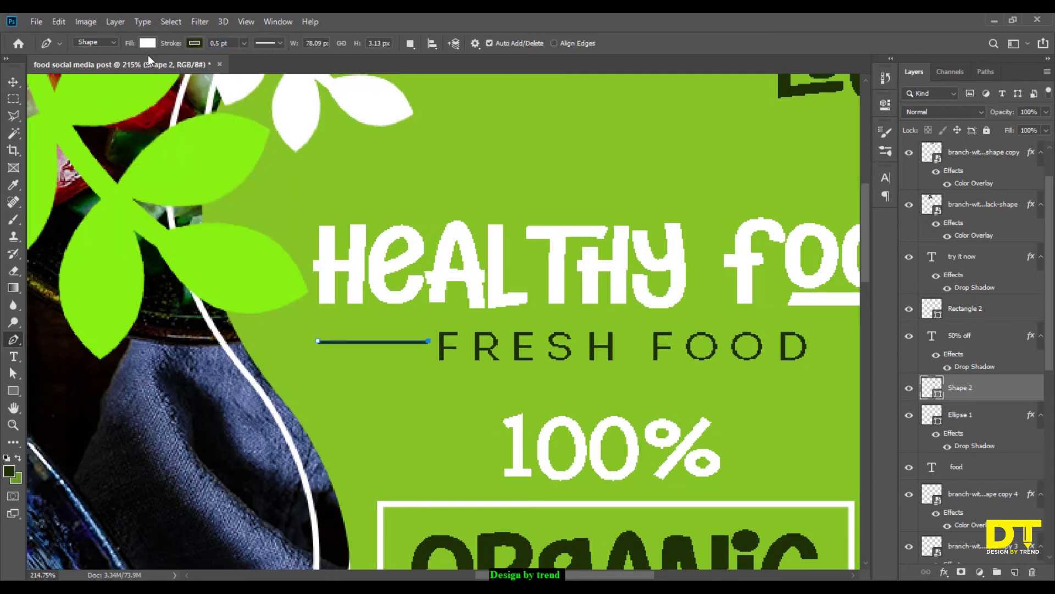
{"action": "left_click", "coordinate": [13, 82]}
{"action": "left_click_drag", "start_coordinate": [465, 374], "coordinate": [307, 373]}
{"action": "left_click", "coordinate": [13, 339]}
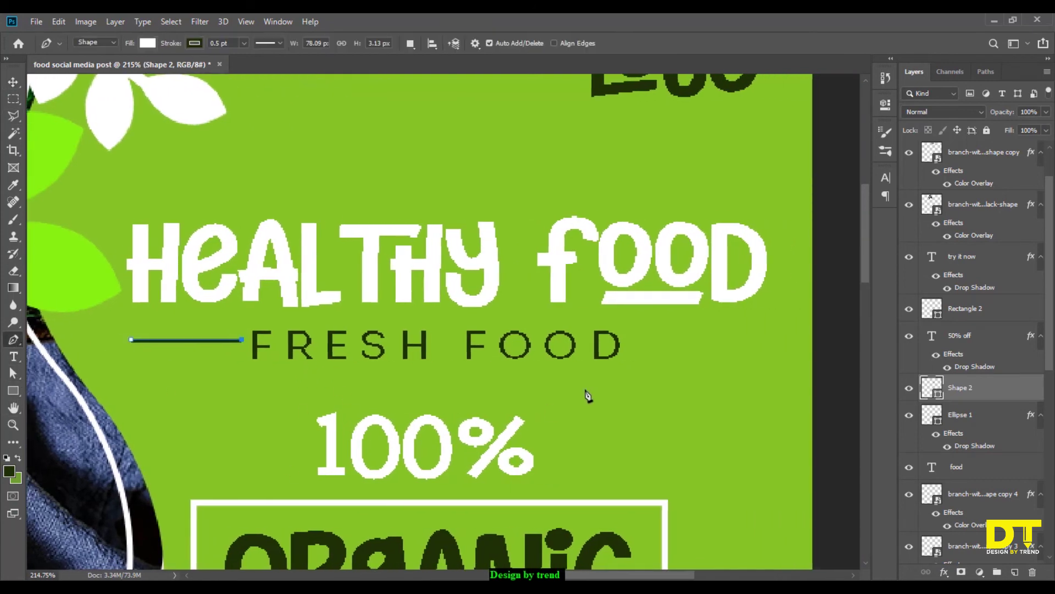
{"action": "left_click", "coordinate": [753, 340]}
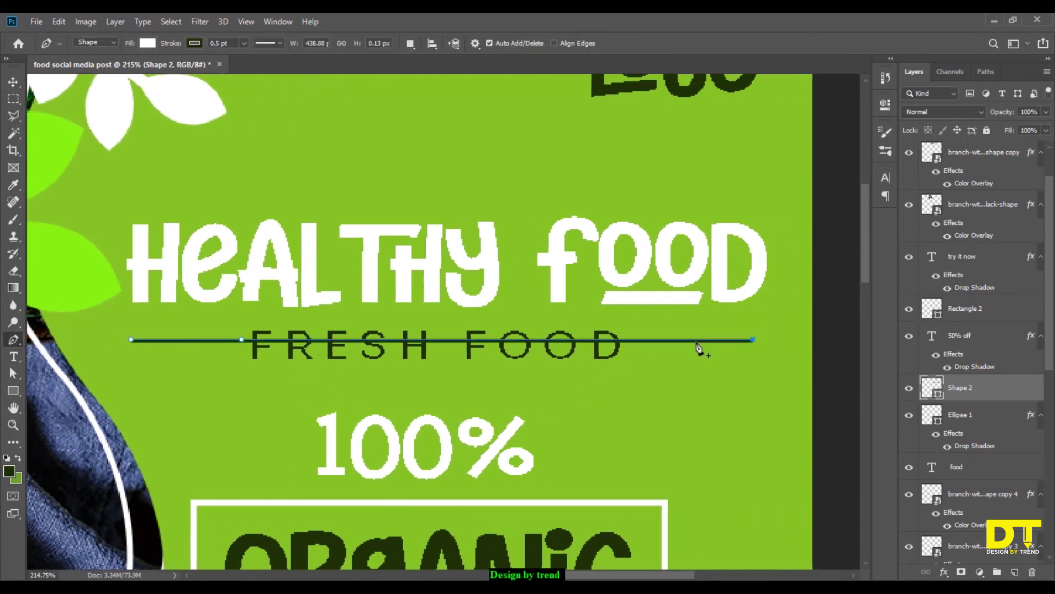
{"action": "key", "text": "ctrl+z"}
Step: Deselect the first line and draw a separate horizontal line about 92 px wide after the FRESH FOOD text
{"action": "left_click", "coordinate": [14, 83]}
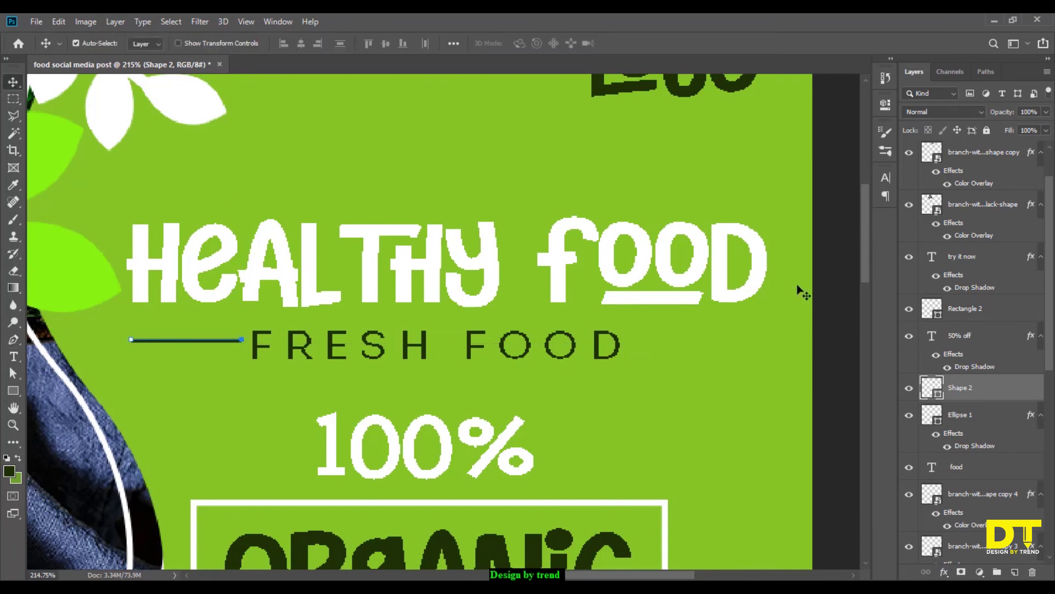
{"action": "left_click", "coordinate": [848, 282]}
{"action": "key", "text": "p"}
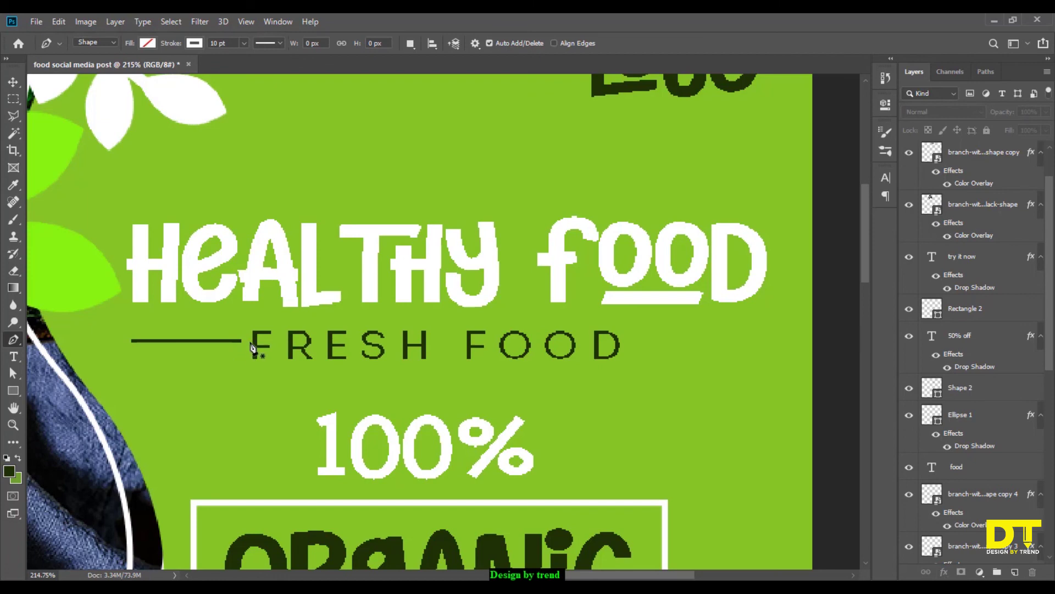
{"action": "left_click", "coordinate": [622, 343]}
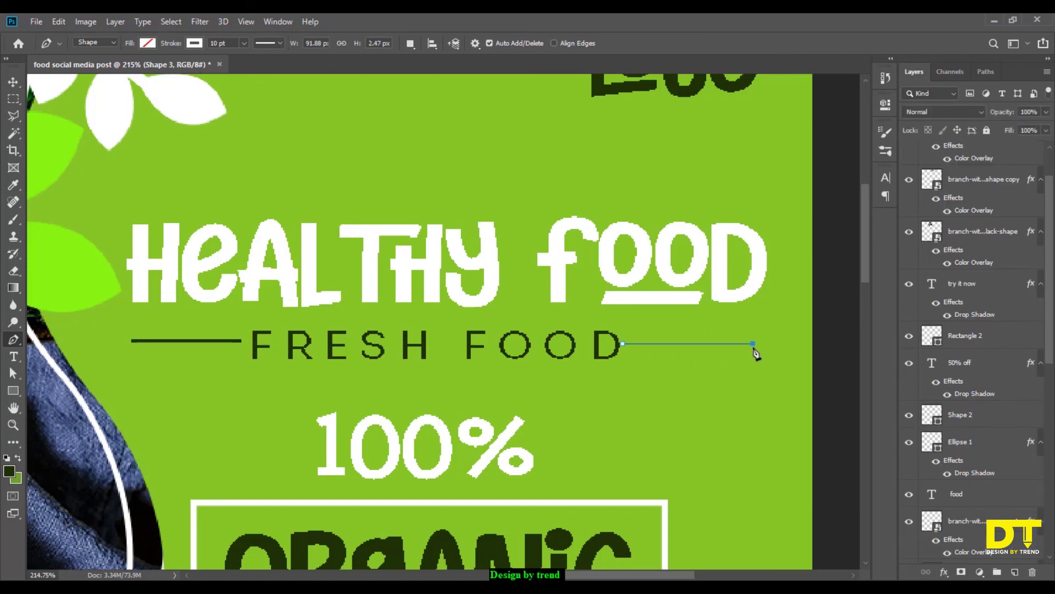
{"action": "left_click", "coordinate": [752, 343]}
Step: Give the line after FRESH FOOD a dark green stroke 0.5 pt thick
{"action": "left_click", "coordinate": [147, 42]}
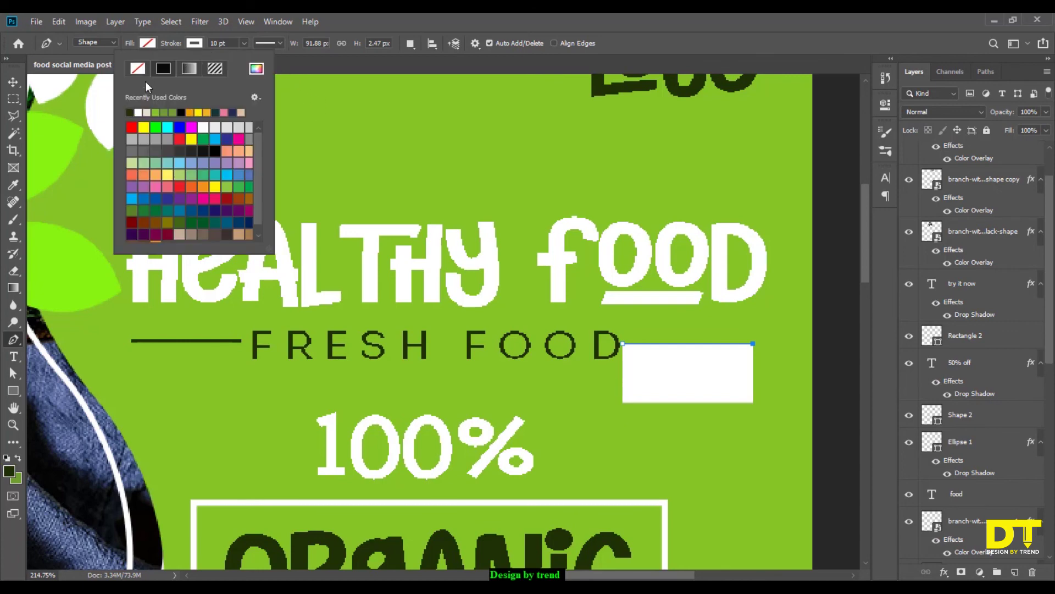
{"action": "left_click", "coordinate": [131, 112]}
{"action": "left_click", "coordinate": [233, 40]}
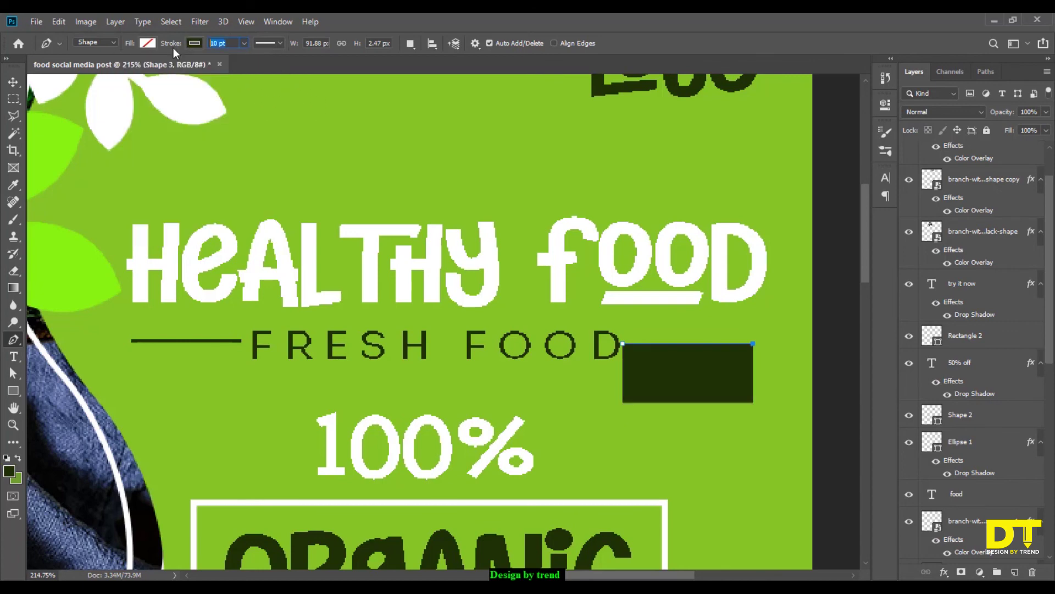
{"action": "type", "text": "0.5"}
{"action": "key", "text": "Return"}
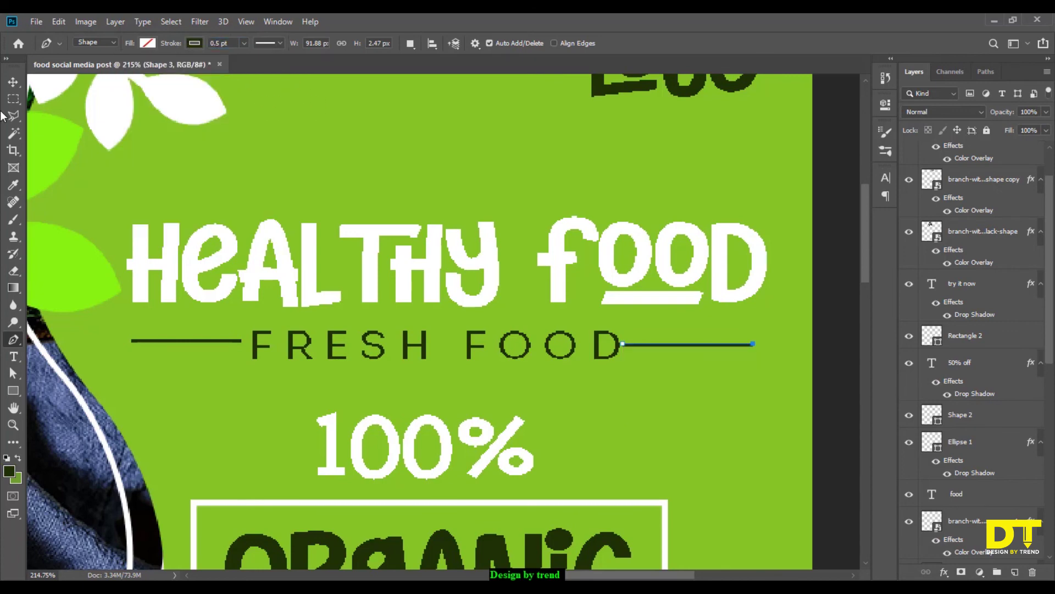
Step: Shift the FRESH FOOD text slightly right and move the second line right until it ends flush with the headline
{"action": "left_click", "coordinate": [13, 82]}
{"action": "left_click", "coordinate": [601, 391]}
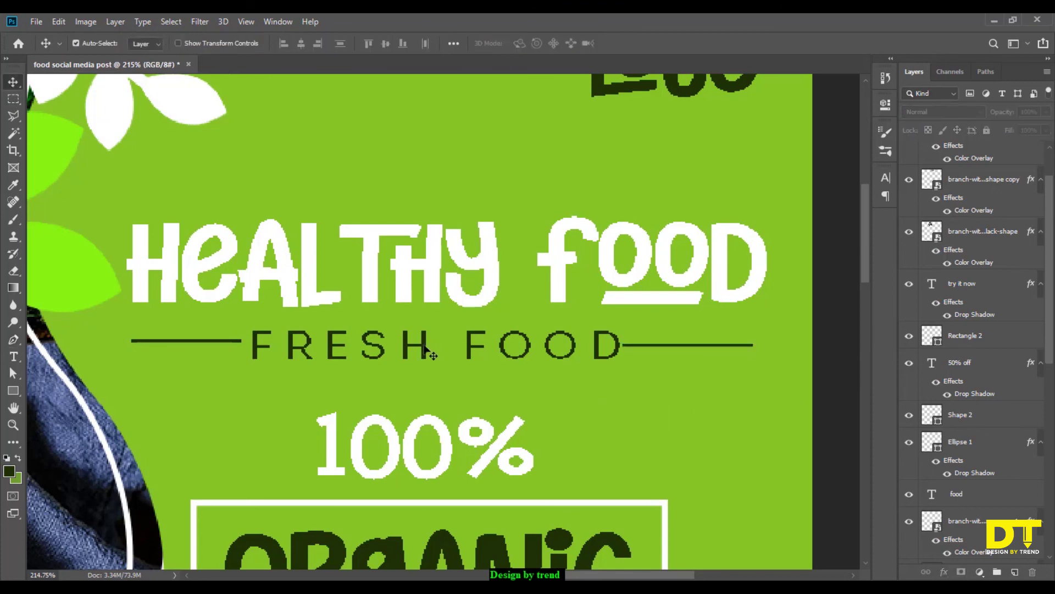
{"action": "left_click_drag", "start_coordinate": [427, 352], "coordinate": [435, 348]}
{"action": "left_click", "coordinate": [652, 350]}
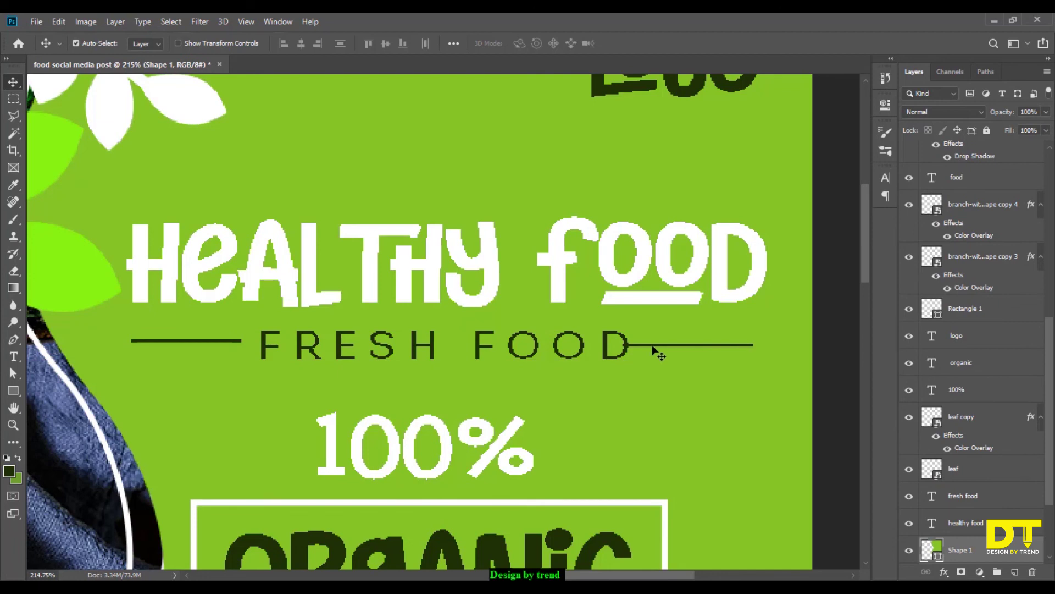
{"action": "left_click_drag", "start_coordinate": [657, 353], "coordinate": [667, 349]}
Step: Draw a rectangle about 475 by 76 px covering the HEALTHY FOOD headline, directly above its layer
{"action": "scroll", "coordinate": [578, 381], "scroll_direction": "down", "scroll_amount": 3}
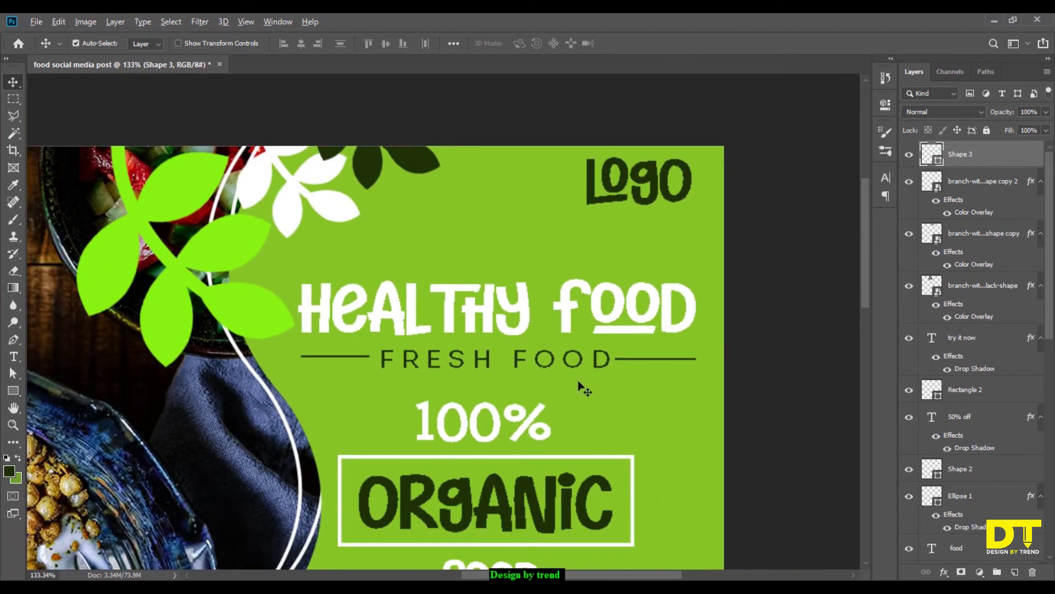
{"action": "scroll", "coordinate": [579, 381], "scroll_direction": "down", "scroll_amount": 1}
{"action": "scroll", "coordinate": [578, 381], "scroll_direction": "down", "scroll_amount": 3}
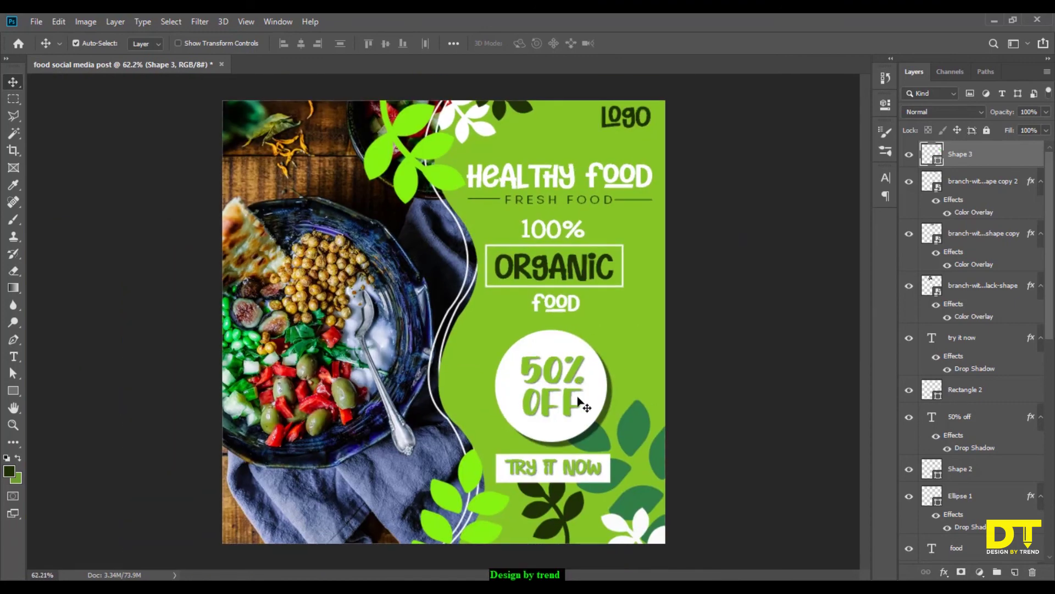
{"action": "scroll", "coordinate": [536, 176], "scroll_direction": "up", "scroll_amount": 1}
{"action": "left_click", "coordinate": [569, 162]}
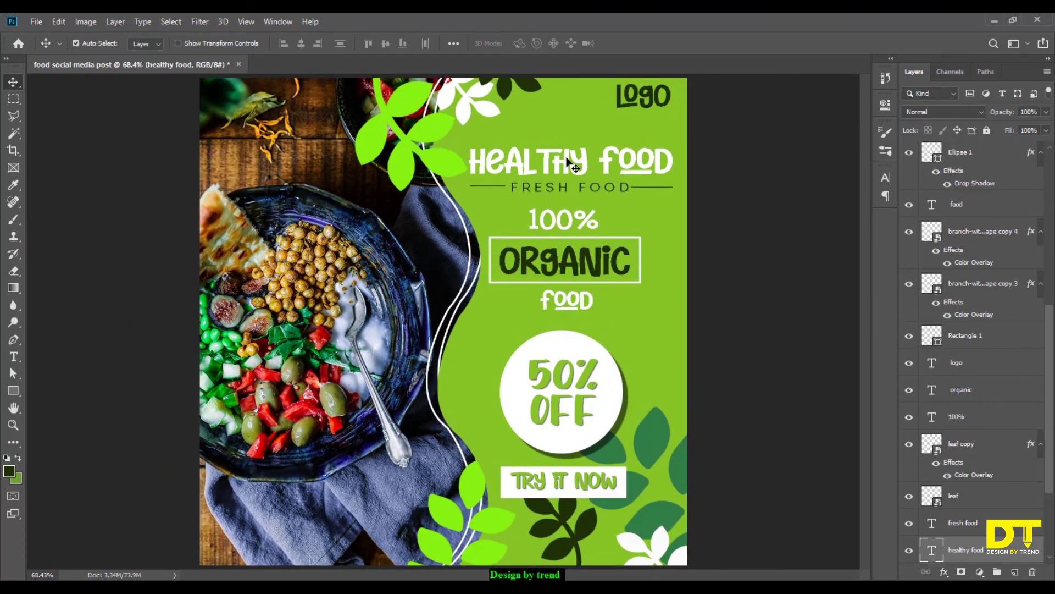
{"action": "scroll", "coordinate": [569, 163], "scroll_direction": "up", "scroll_amount": 4}
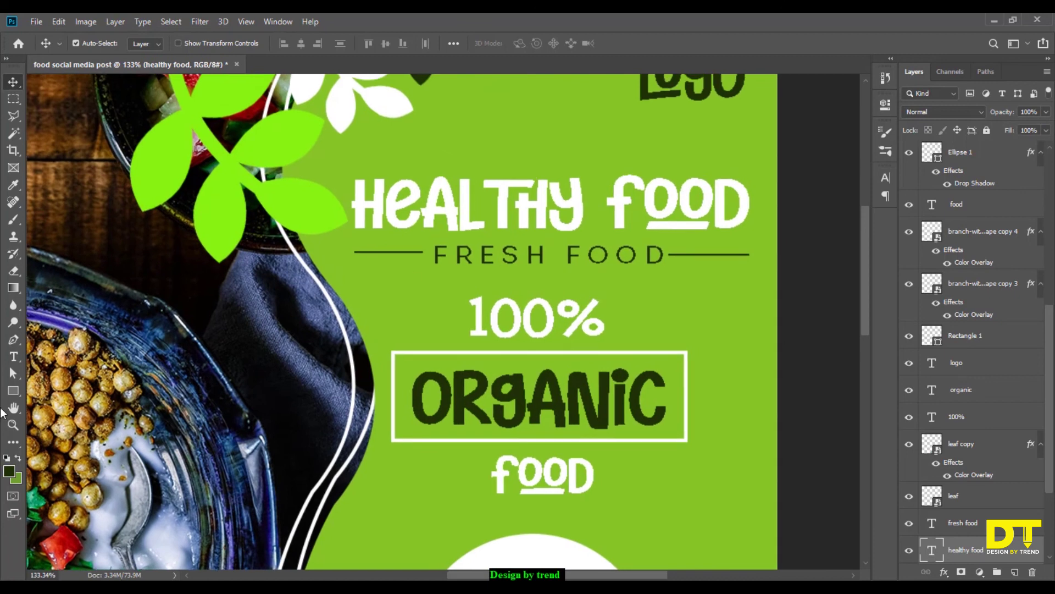
{"action": "left_click", "coordinate": [13, 390]}
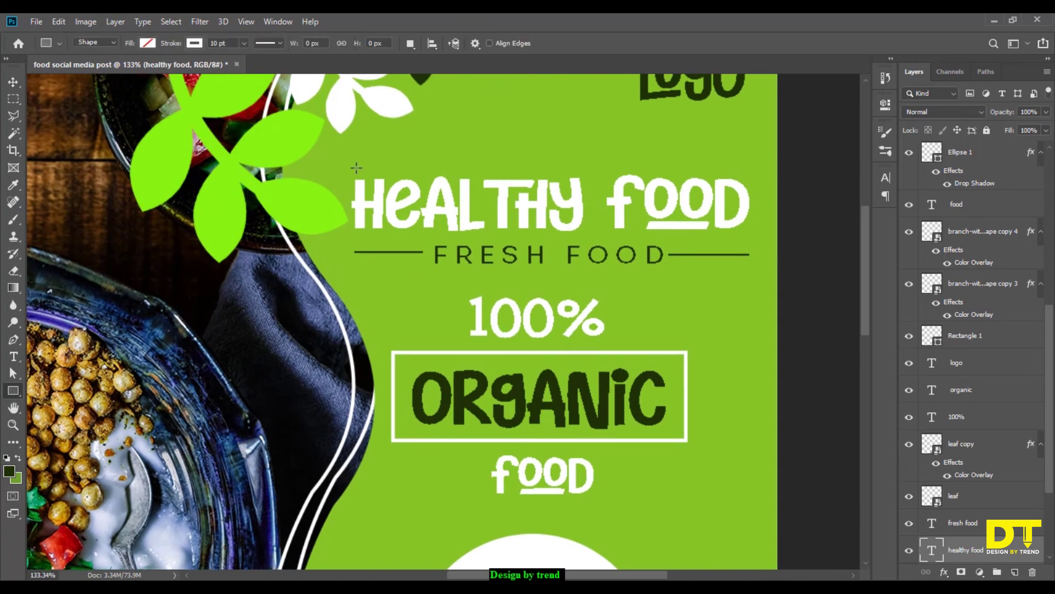
{"action": "mouse_move", "coordinate": [341, 167]}
{"action": "left_mouse_down"}
{"action": "mouse_move", "coordinate": [384, 235]}
{"action": "mouse_move", "coordinate": [758, 233]}
{"action": "left_mouse_up"}
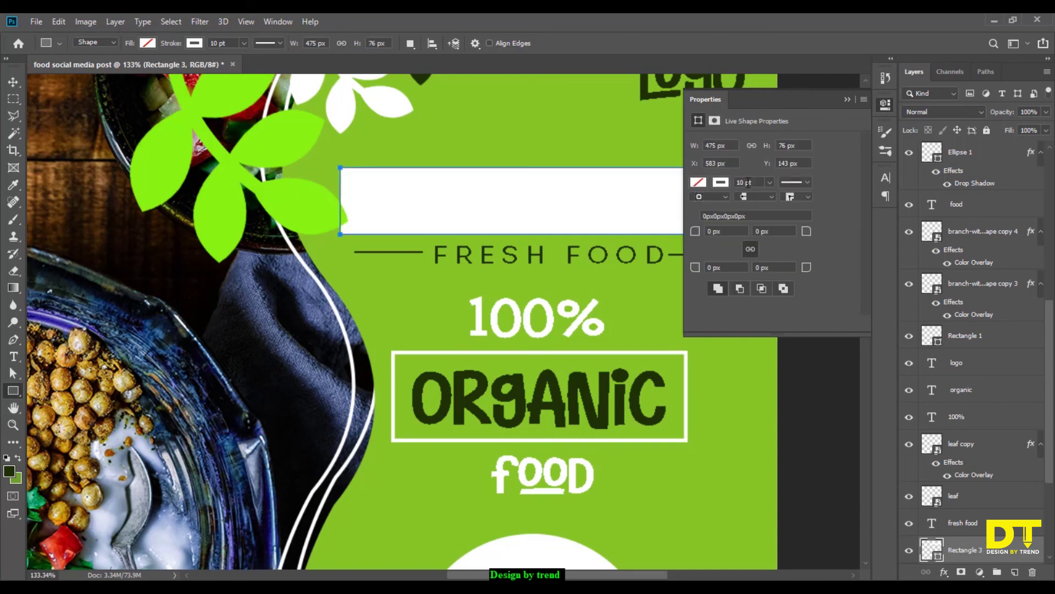
Step: Fill the headline rectangle with dark green, leave it without a stroke, and close its shape properties
{"action": "left_click", "coordinate": [147, 43]}
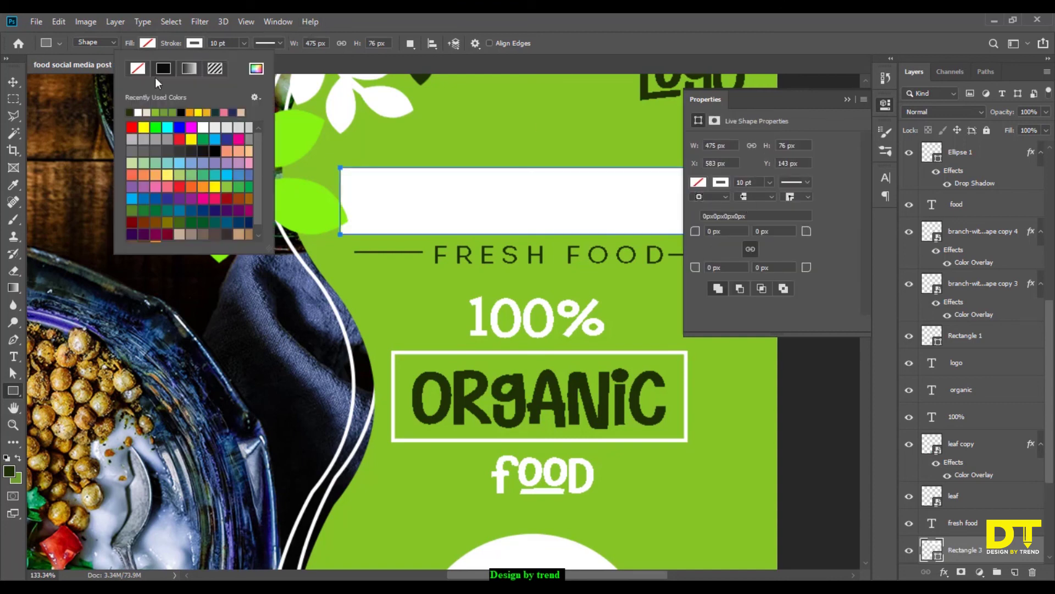
{"action": "left_click", "coordinate": [195, 43]}
{"action": "left_click", "coordinate": [83, 112]}
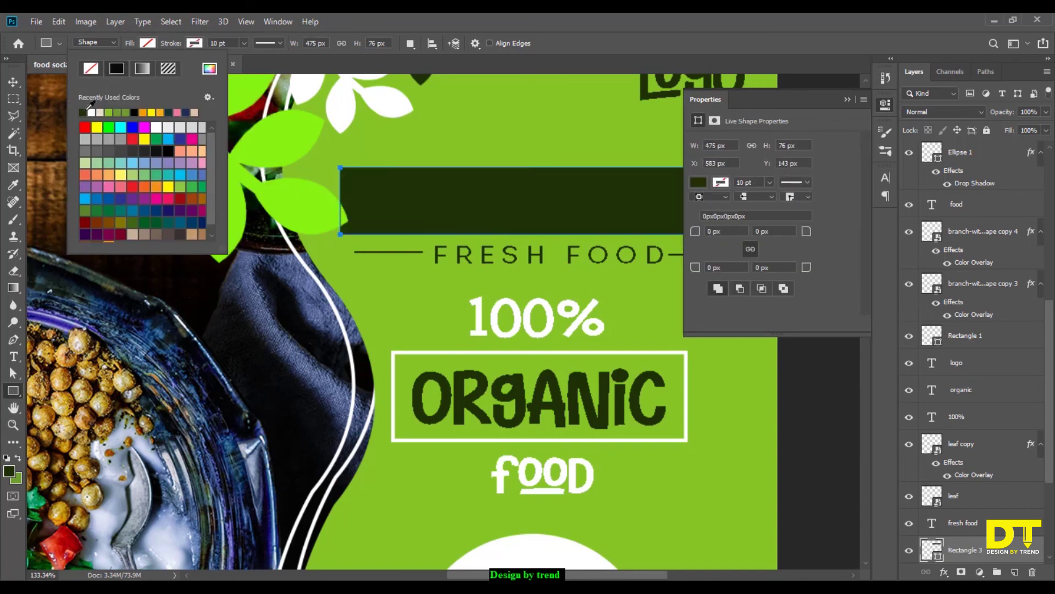
{"action": "left_click", "coordinate": [13, 82]}
{"action": "left_click", "coordinate": [846, 99]}
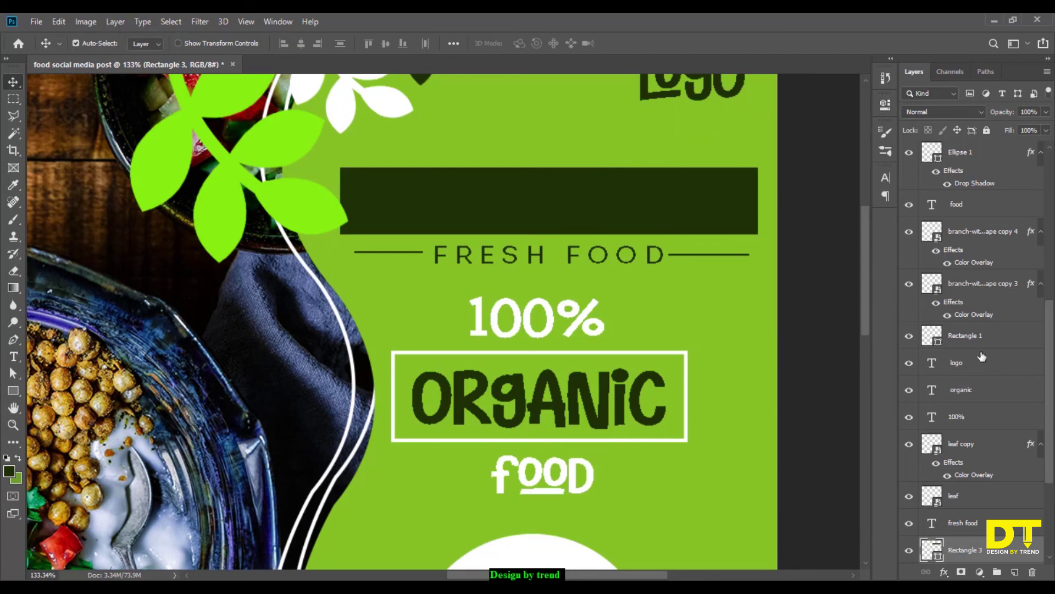
Step: Move the dark green rectangle's layer below the healthy food text layer
{"action": "left_click_drag", "start_coordinate": [996, 554], "coordinate": [999, 424]}
{"action": "left_click_drag", "start_coordinate": [1050, 370], "coordinate": [1053, 477]}
{"action": "left_click_drag", "start_coordinate": [972, 282], "coordinate": [987, 419]}
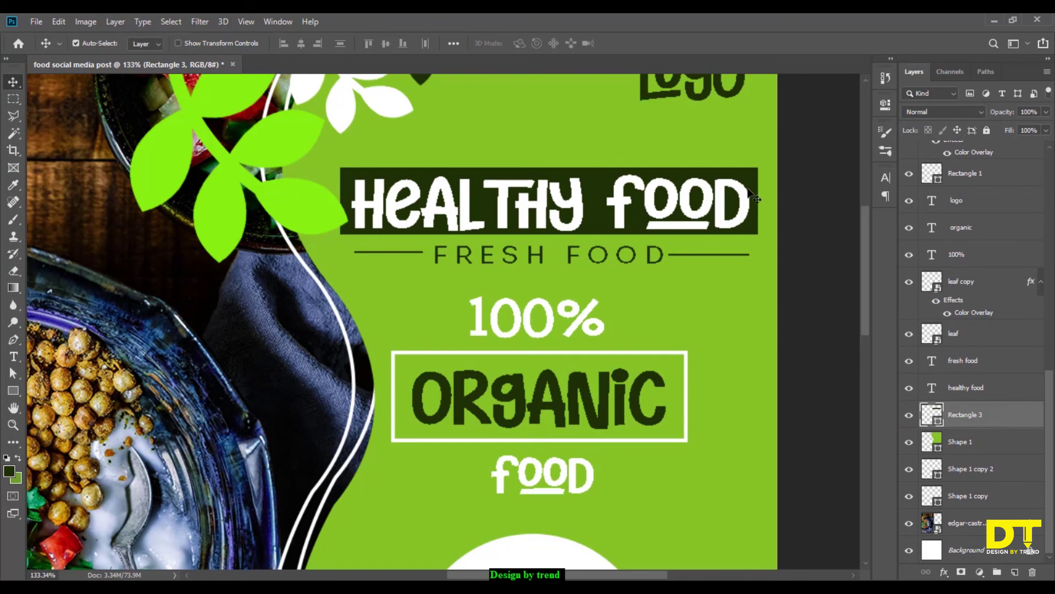
Step: Stretch the dark green rectangle upward to 109.21% of its height
{"action": "key", "text": "ctrl+t"}
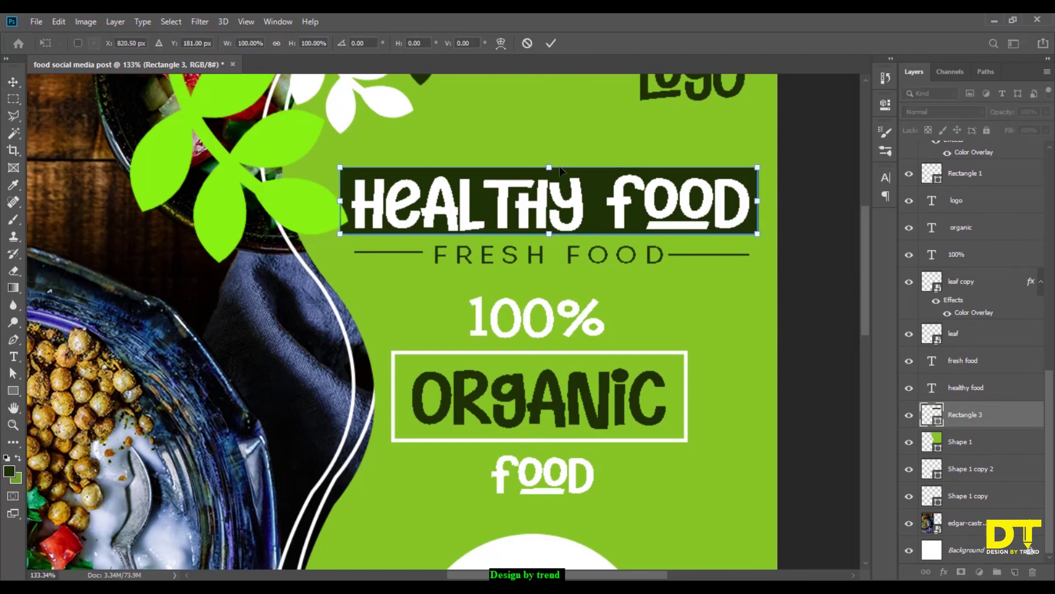
{"action": "left_click_drag", "start_coordinate": [549, 166], "coordinate": [548, 161]}
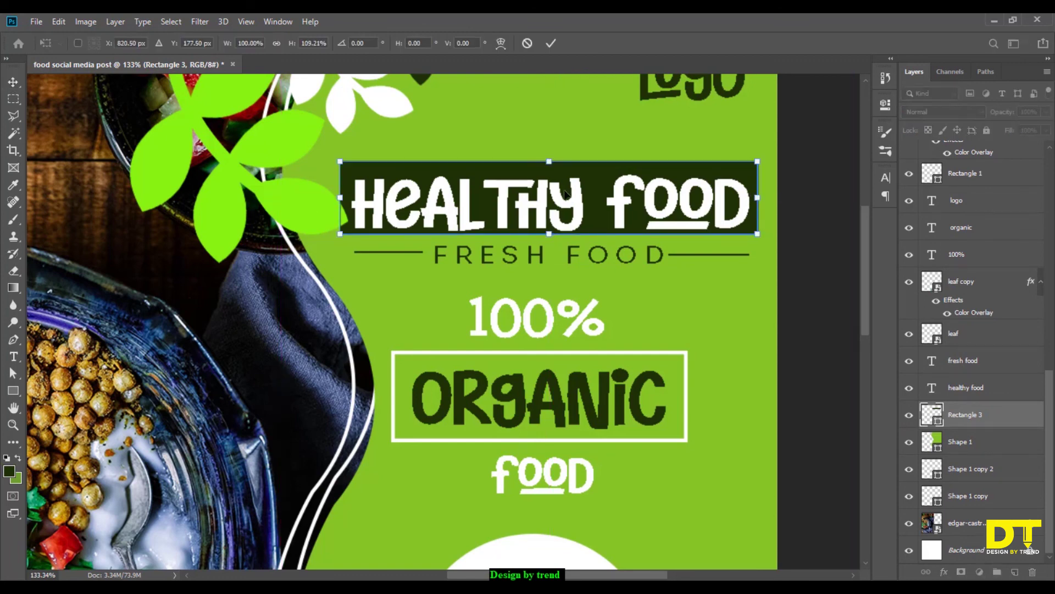
{"action": "left_click", "coordinate": [551, 42]}
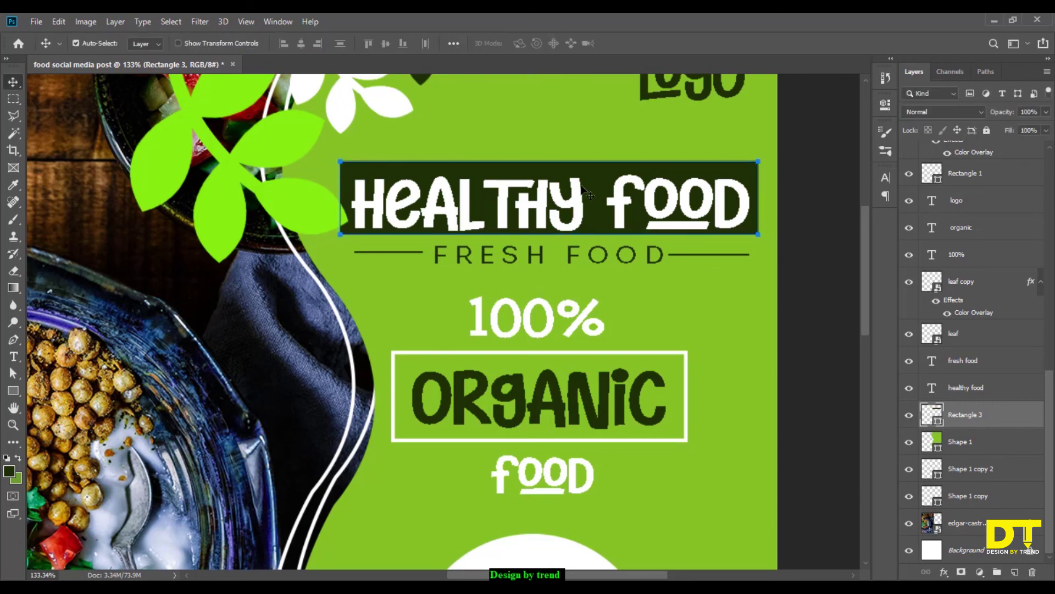
Step: Nudge the HEALTHY FOOD text up to centre it vertically in the dark green rectangle, and deselect it
{"action": "left_click", "coordinate": [576, 192]}
{"action": "key", "text": "Up"}
{"action": "key", "text": "Up"}
{"action": "key", "text": "Up"}
{"action": "key", "text": "Up"}
{"action": "key", "text": "Up"}
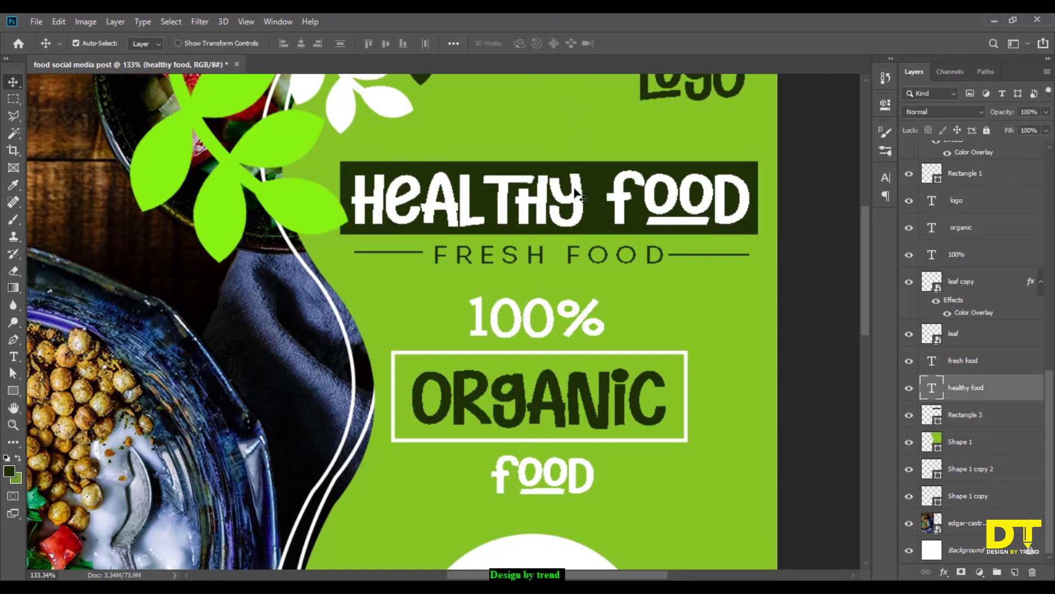
{"action": "left_click", "coordinate": [806, 223]}
{"action": "key", "text": "ctrl+0"}
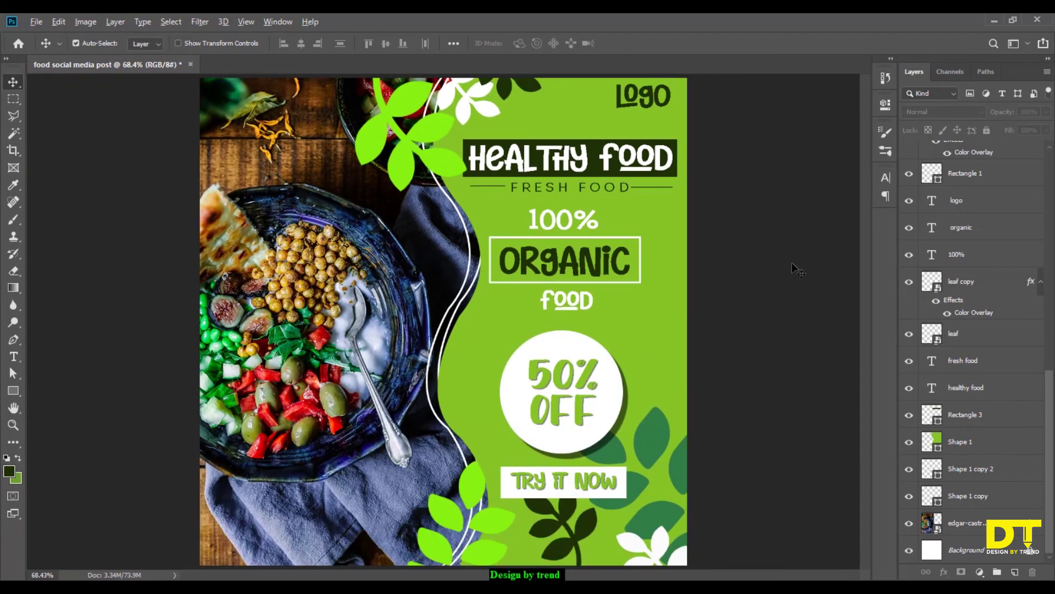